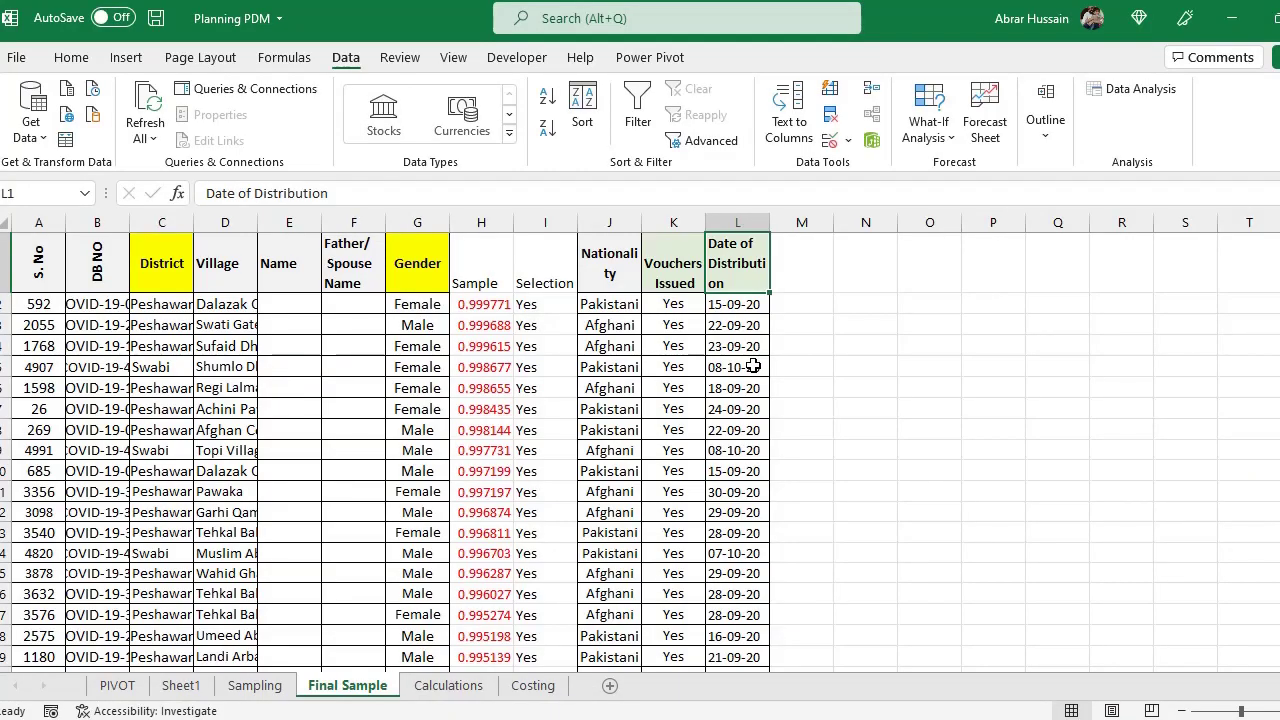
Review the nationality, sample and other beneficiary columns on the Final Sample sheet, and glance through the Sampling and Sheet1 sheets
{"action": "left_click", "coordinate": [609, 298]}
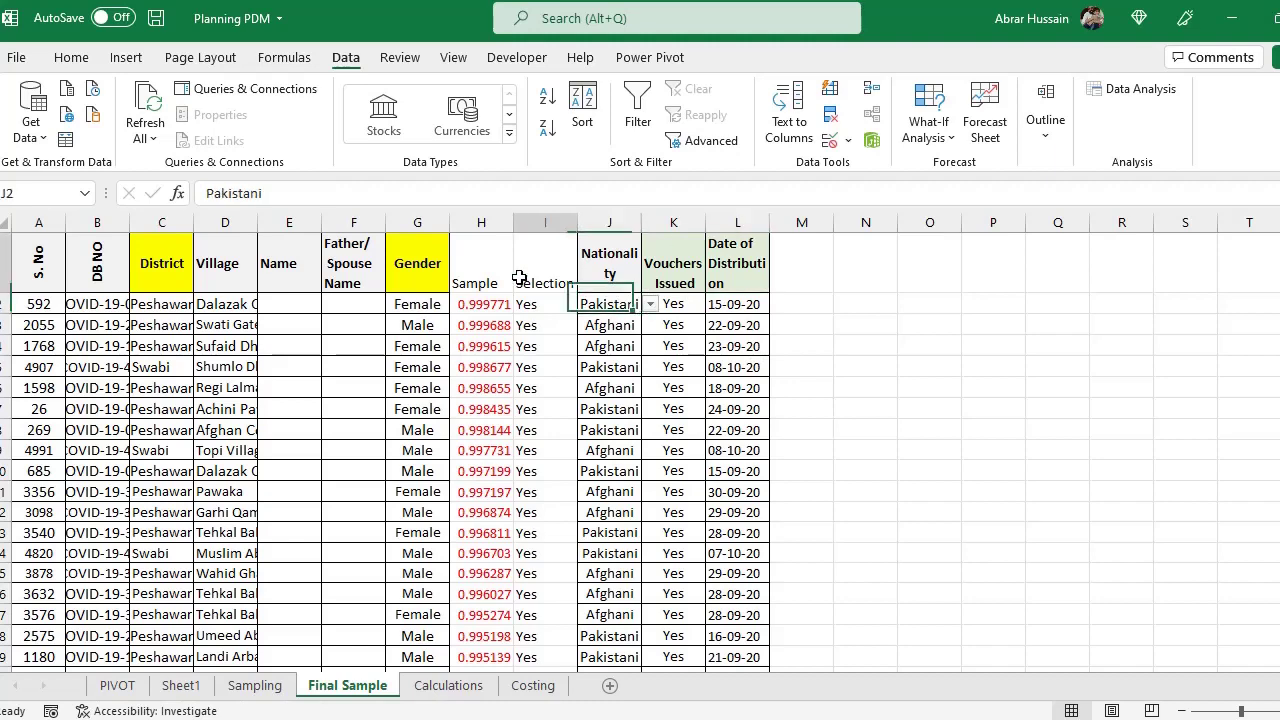
{"action": "left_click", "coordinate": [506, 284]}
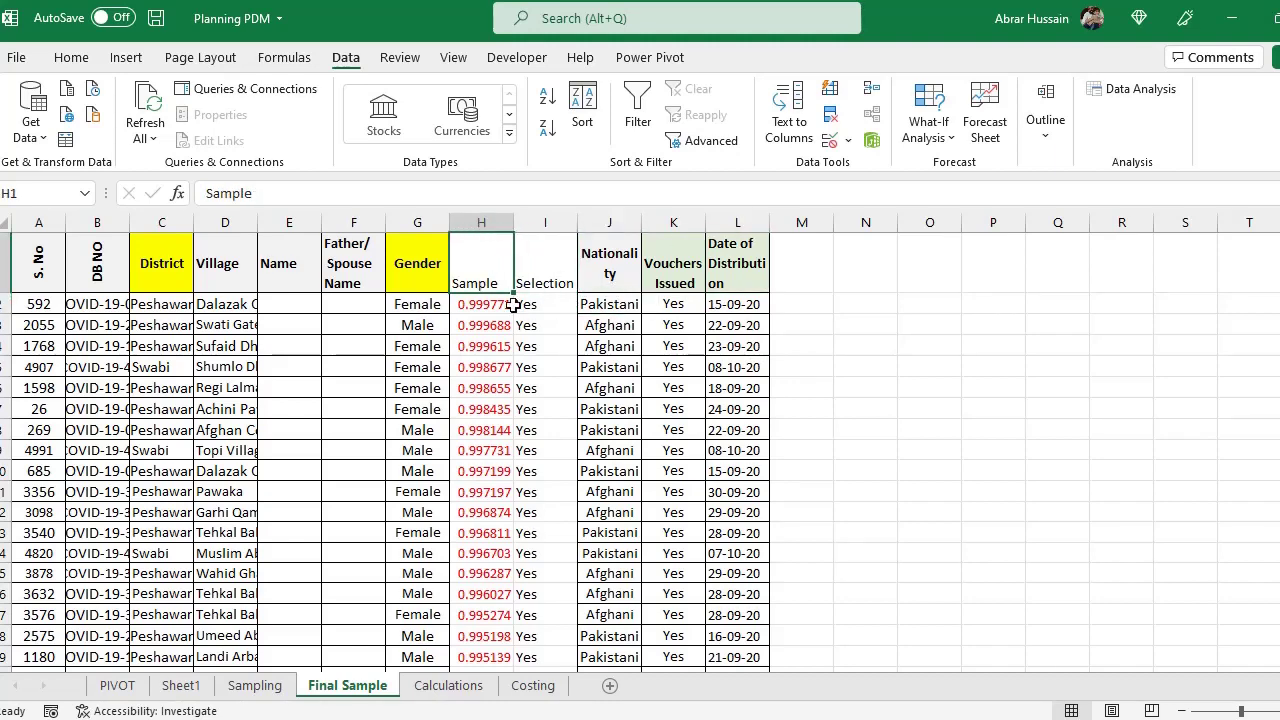
{"action": "left_click_drag", "start_coordinate": [60, 272], "coordinate": [721, 458]}
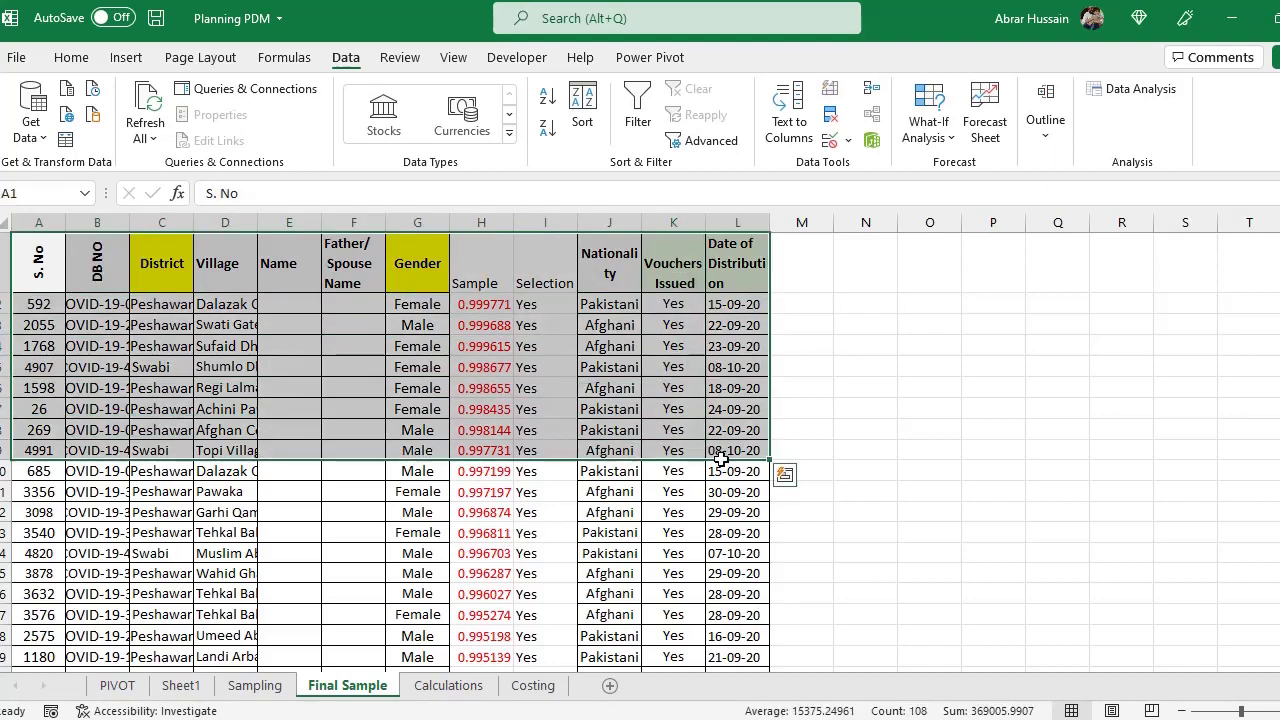
{"action": "left_click", "coordinate": [255, 686]}
{"action": "left_click", "coordinate": [181, 686]}
{"action": "left_click", "coordinate": [345, 688]}
On the Calculations sheet, examine the target population, confidence level, margin of error and resulting sample size
{"action": "left_click", "coordinate": [445, 686]}
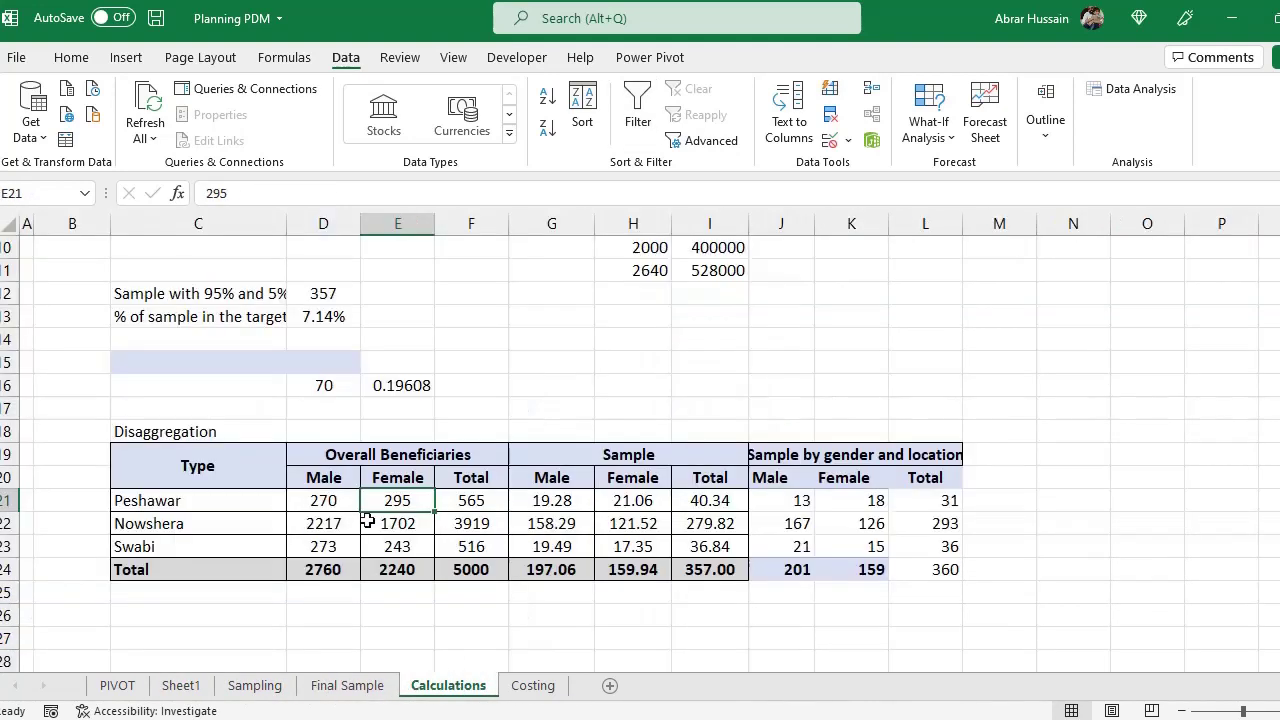
{"action": "scroll", "coordinate": [238, 368], "scroll_direction": "up", "scroll_amount": 3}
{"action": "left_click", "coordinate": [205, 360]}
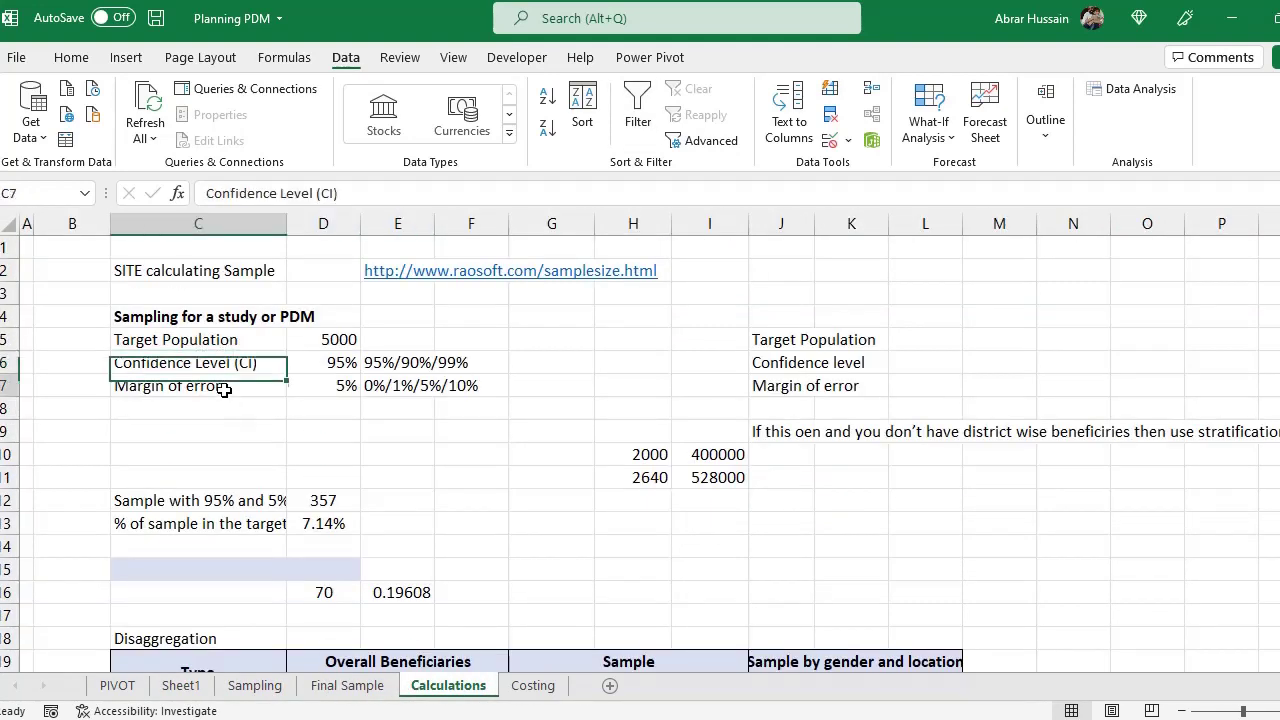
{"action": "left_click", "coordinate": [257, 368]}
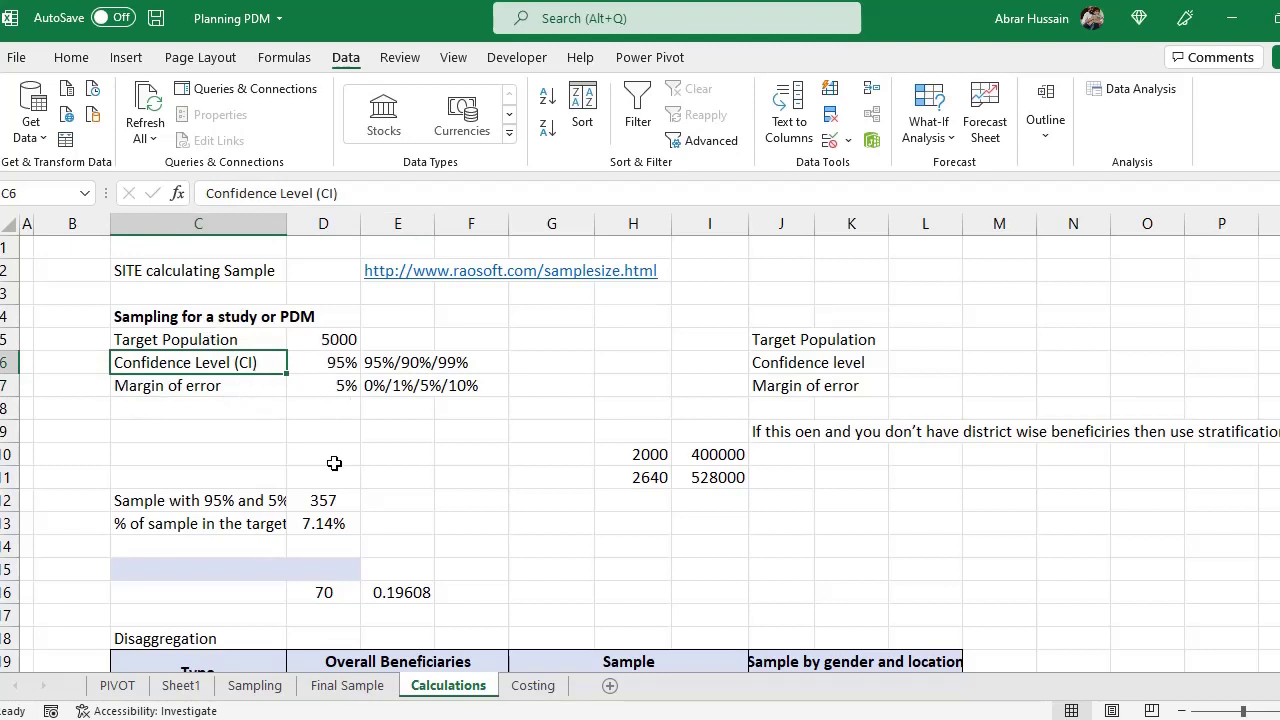
{"action": "left_click", "coordinate": [225, 503]}
{"action": "left_click", "coordinate": [322, 504]}
{"action": "left_click_drag", "start_coordinate": [162, 362], "coordinate": [148, 383]}
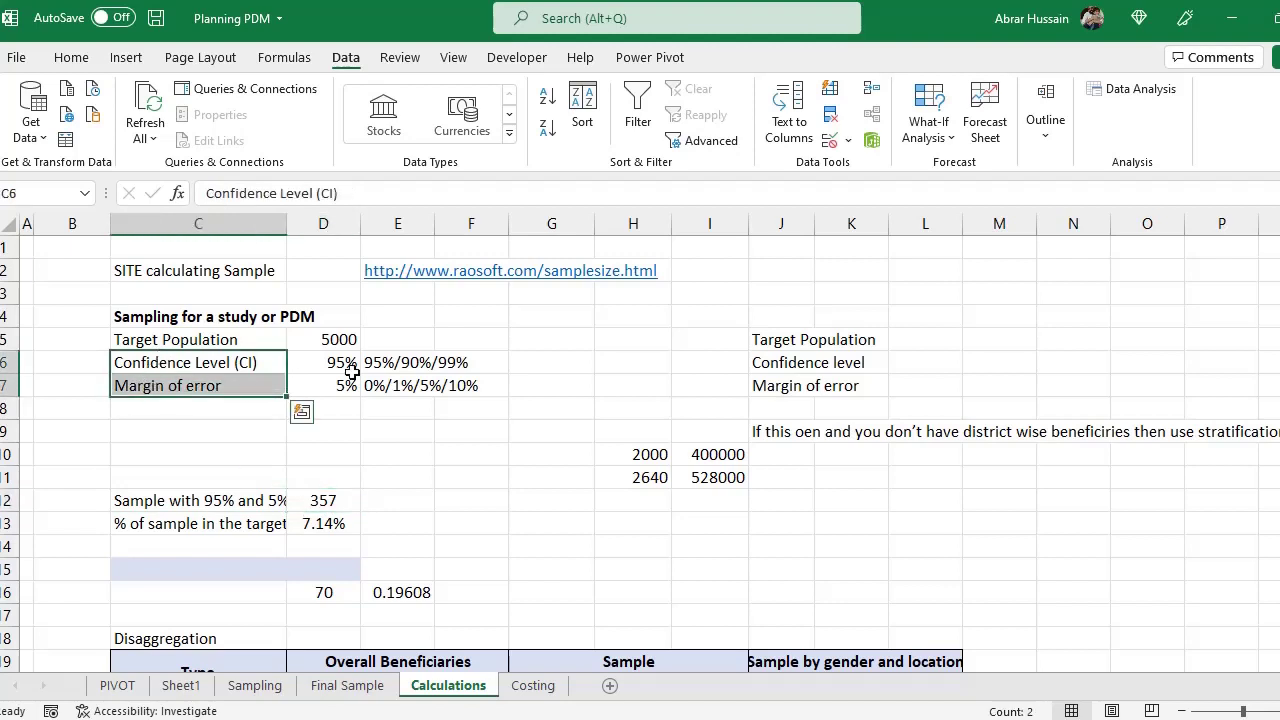
{"action": "left_click", "coordinate": [312, 334]}
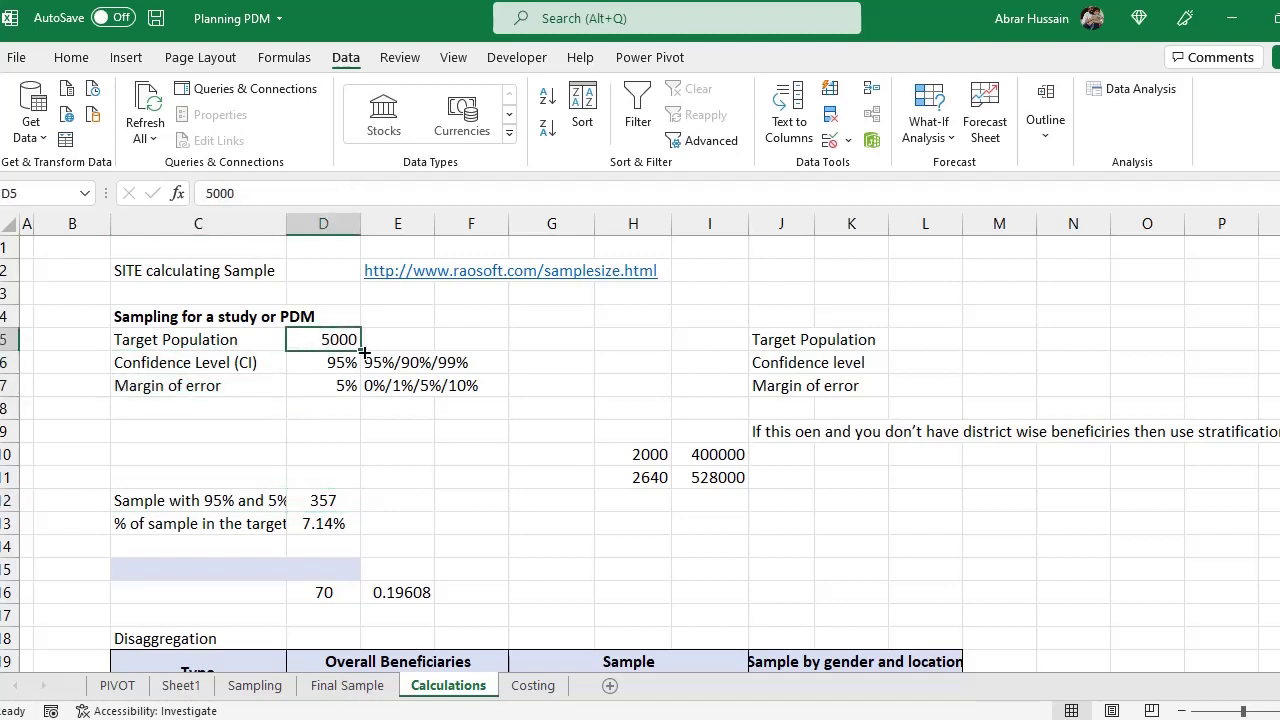
{"action": "left_click", "coordinate": [343, 503]}
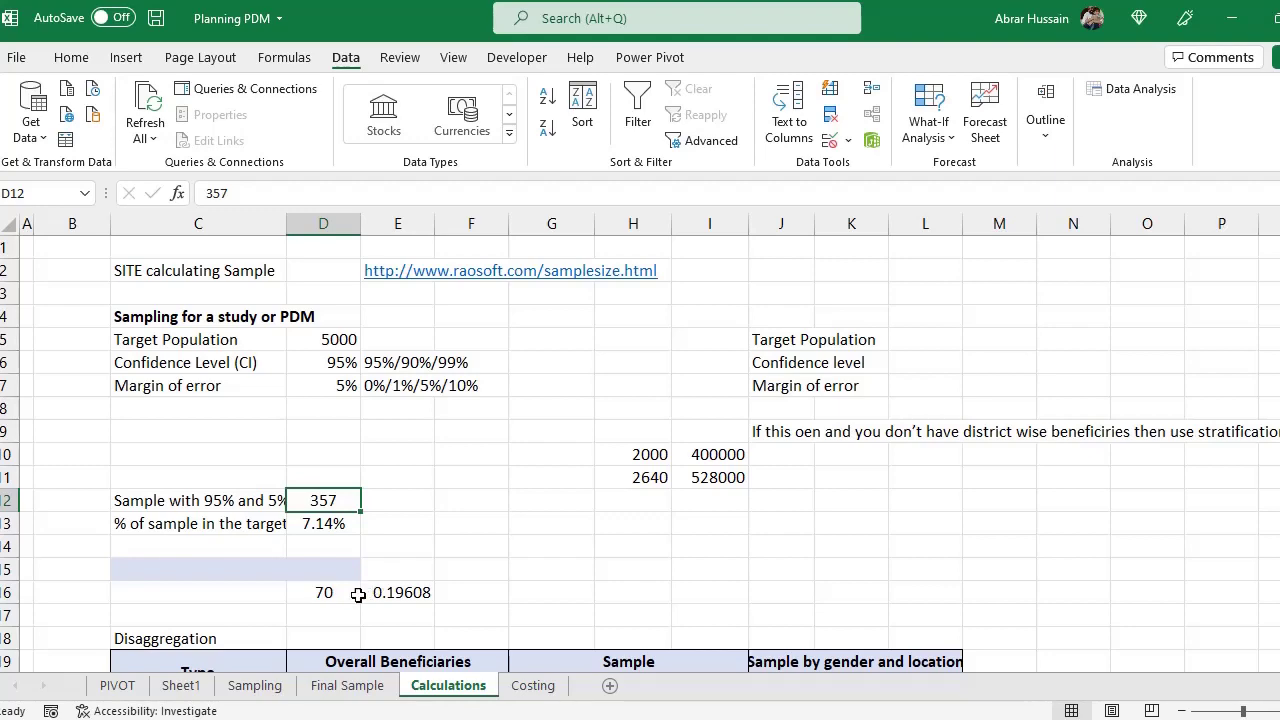
Go to the first beneficiary record on the Sampling sheet and reach its Sample value
{"action": "left_click", "coordinate": [254, 685]}
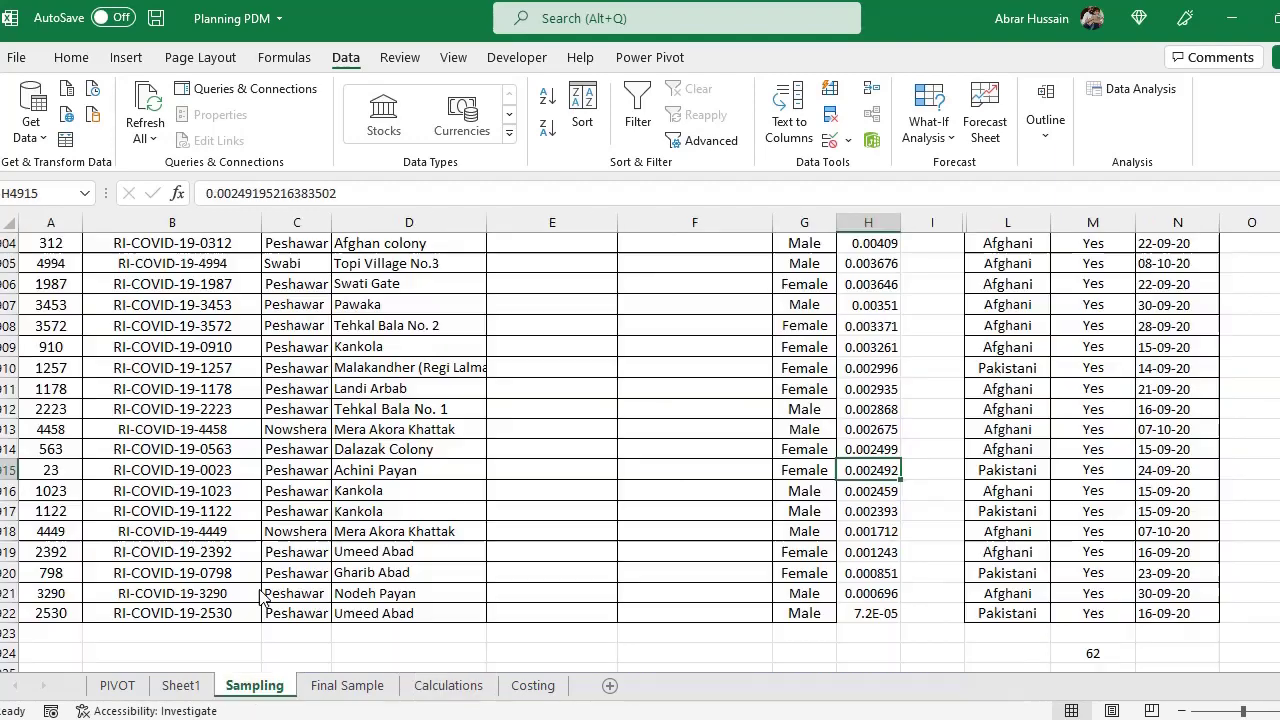
{"action": "left_click", "coordinate": [100, 346]}
{"action": "key", "text": "ctrl+Up"}
{"action": "key", "text": "Down"}
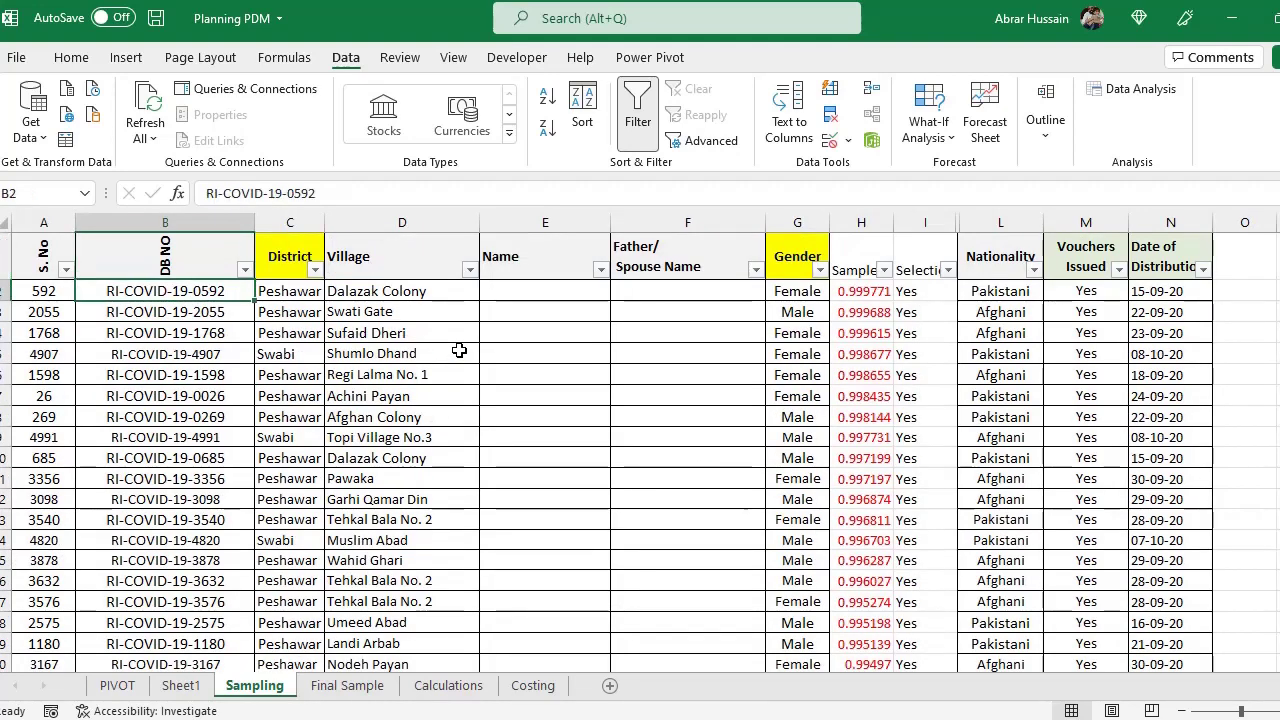
{"action": "key", "text": "Right"}
{"action": "key", "text": "Right"}
{"action": "key", "text": "Right"}
{"action": "key", "text": "Right"}
{"action": "key", "text": "Right"}
{"action": "key", "text": "Right"}
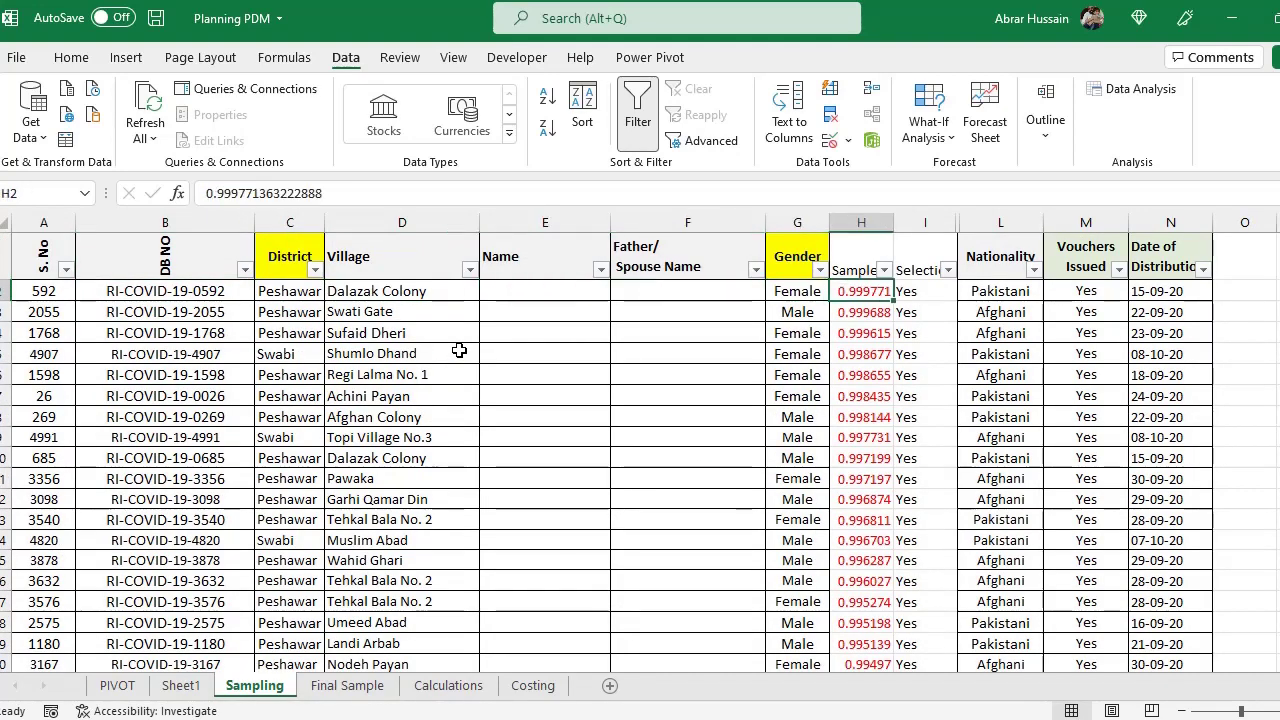
Examine the Sample and Selection columns and the Nationality entries in the first rows of the Sampling sheet
{"action": "key", "text": "Right"}
{"action": "key", "text": "Left"}
{"action": "key", "text": "Up"}
{"action": "key", "text": "Right"}
{"action": "key", "text": "Down"}
{"action": "key", "text": "Up"}
{"action": "key", "text": "Down"}
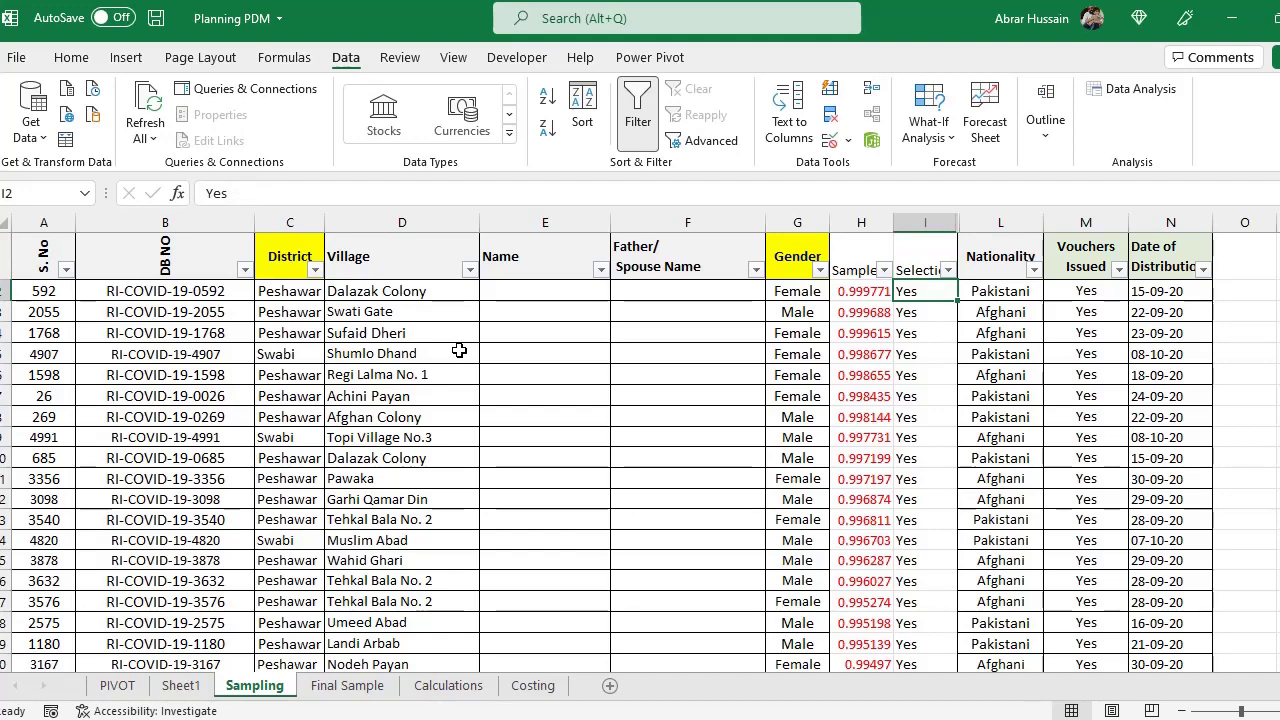
{"action": "left_click", "coordinate": [995, 312]}
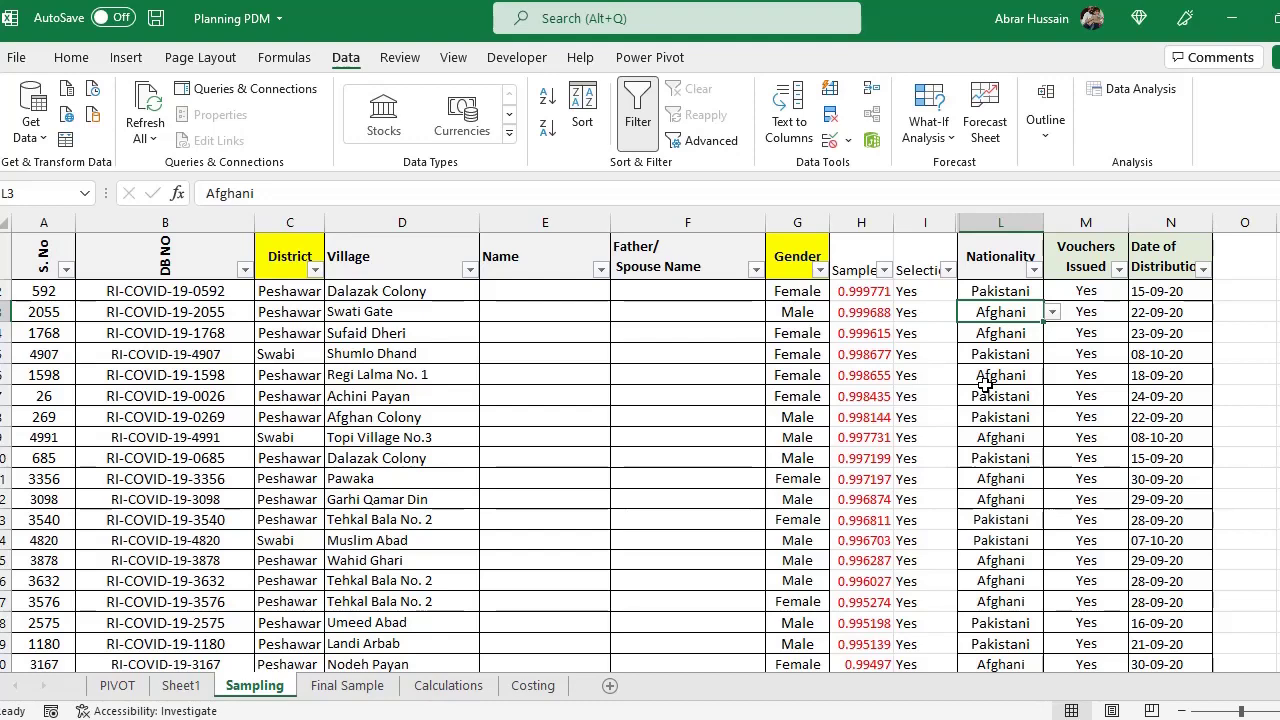
Switch to the Sampling and PDM document in Word and go to its PDM section
{"action": "mouse_move", "coordinate": [648, 718]}
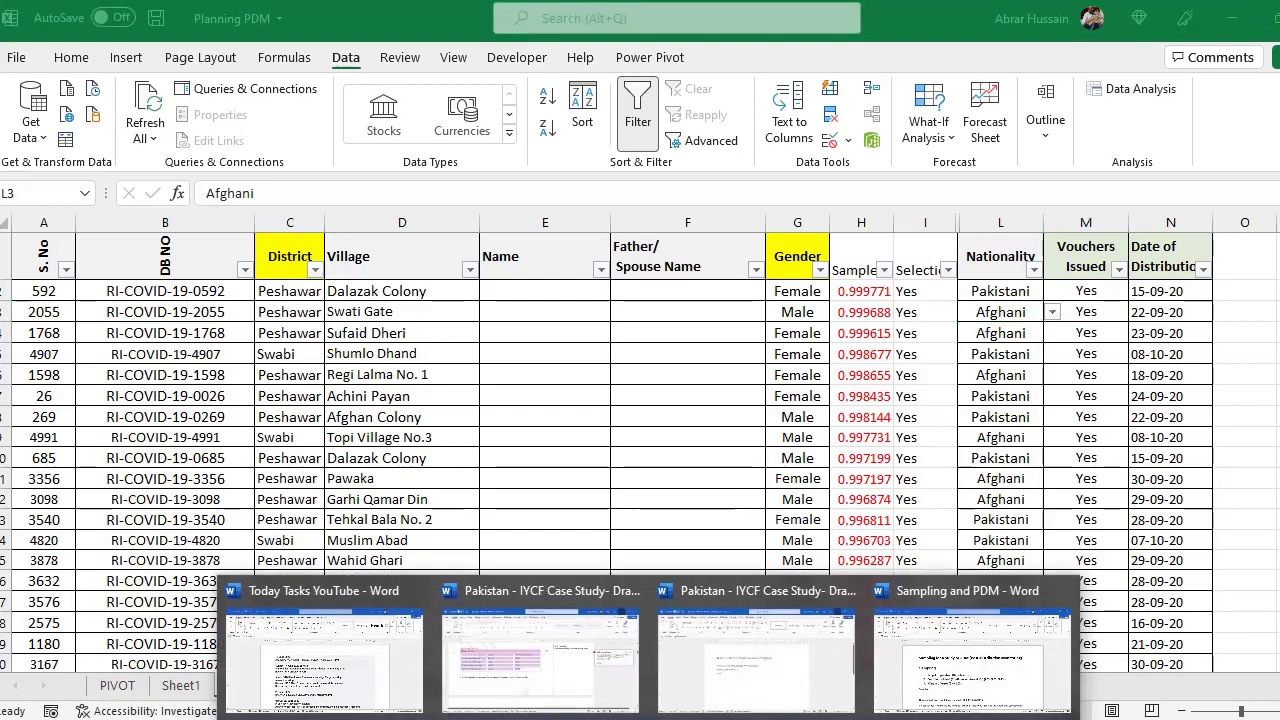
{"action": "left_click", "coordinate": [882, 686]}
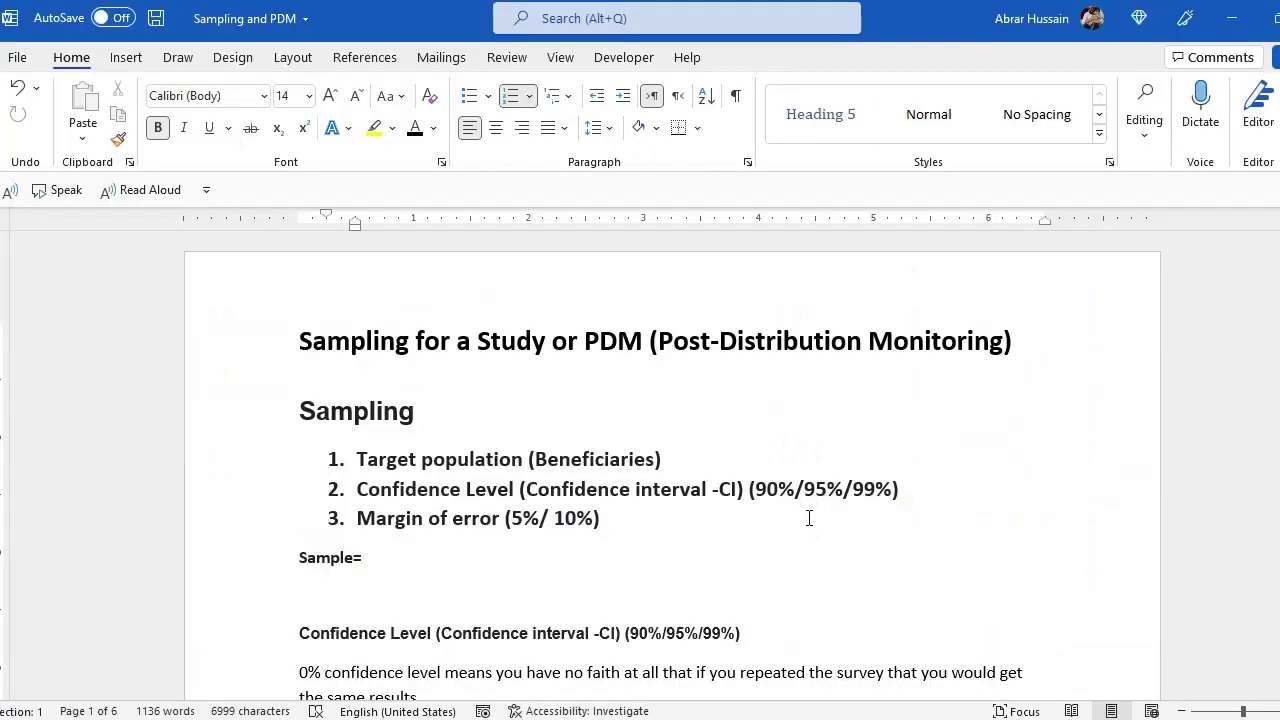
{"action": "scroll", "coordinate": [808, 517], "scroll_direction": "down", "scroll_amount": 15}
Select the opening definition sentence under "What is PDM post-distribution monitoring?", word by word up to "provided to beneficiaries."
{"action": "key", "text": "shift+Right"}
{"action": "key", "text": "shift+Right"}
{"action": "key", "text": "shift+Right"}
{"action": "key", "text": "shift+Right"}
{"action": "key", "text": "shift+Right"}
{"action": "key", "text": "shift+Right"}
{"action": "key", "text": "shift+Right"}
{"action": "key", "text": "shift+Right"}
{"action": "key", "text": "shift+Right"}
{"action": "key", "text": "shift+Right"}
{"action": "key", "text": "shift+Right"}
{"action": "key", "text": "shift+Right"}
{"action": "key", "text": "shift+Right"}
{"action": "key", "text": "shift+Right"}
{"action": "key", "text": "shift+Right"}
{"action": "key", "text": "shift+Right"}
{"action": "key", "text": "shift+Right"}
{"action": "key", "text": "shift+Right"}
{"action": "key", "text": "shift+Right"}
{"action": "key", "text": "shift+Right"}
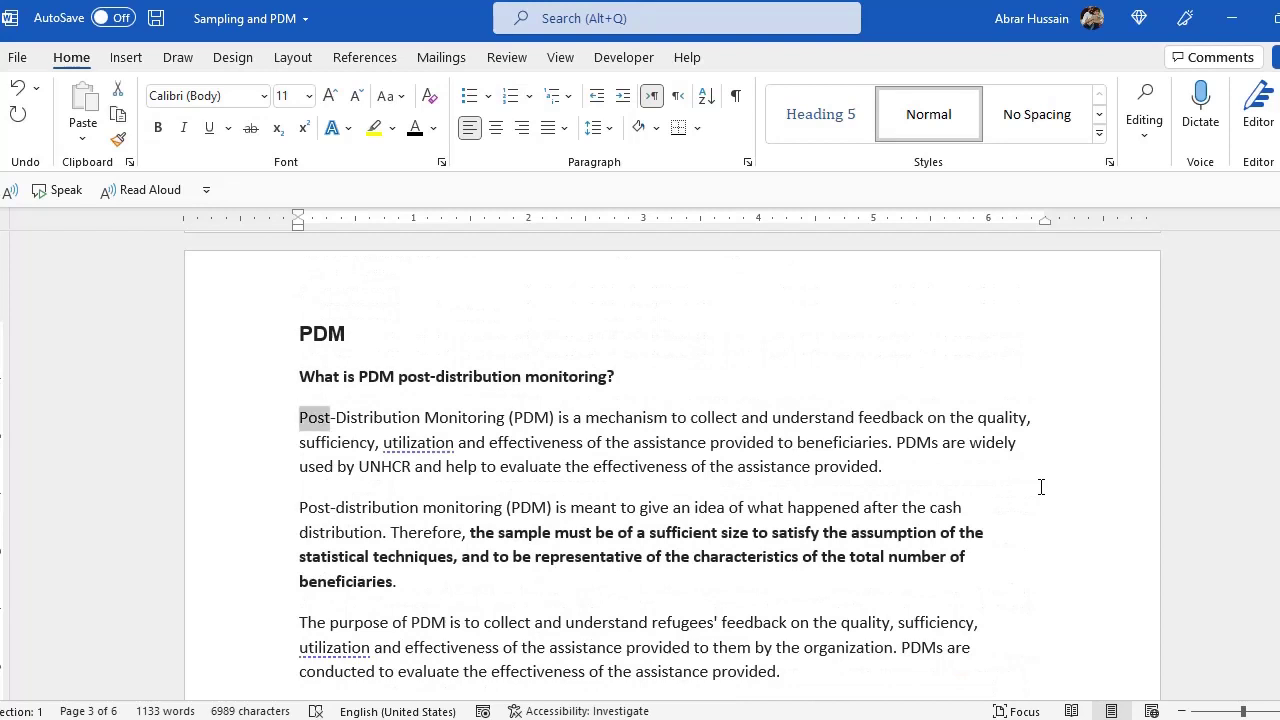
{"action": "key", "text": "ctrl+shift+Right"}
{"action": "key", "text": "ctrl+shift+Right"}
{"action": "key", "text": "ctrl+shift+Right"}
{"action": "key", "text": "ctrl+shift+Right"}
{"action": "key", "text": "ctrl+shift+Right"}
{"action": "key", "text": "ctrl+shift+Right"}
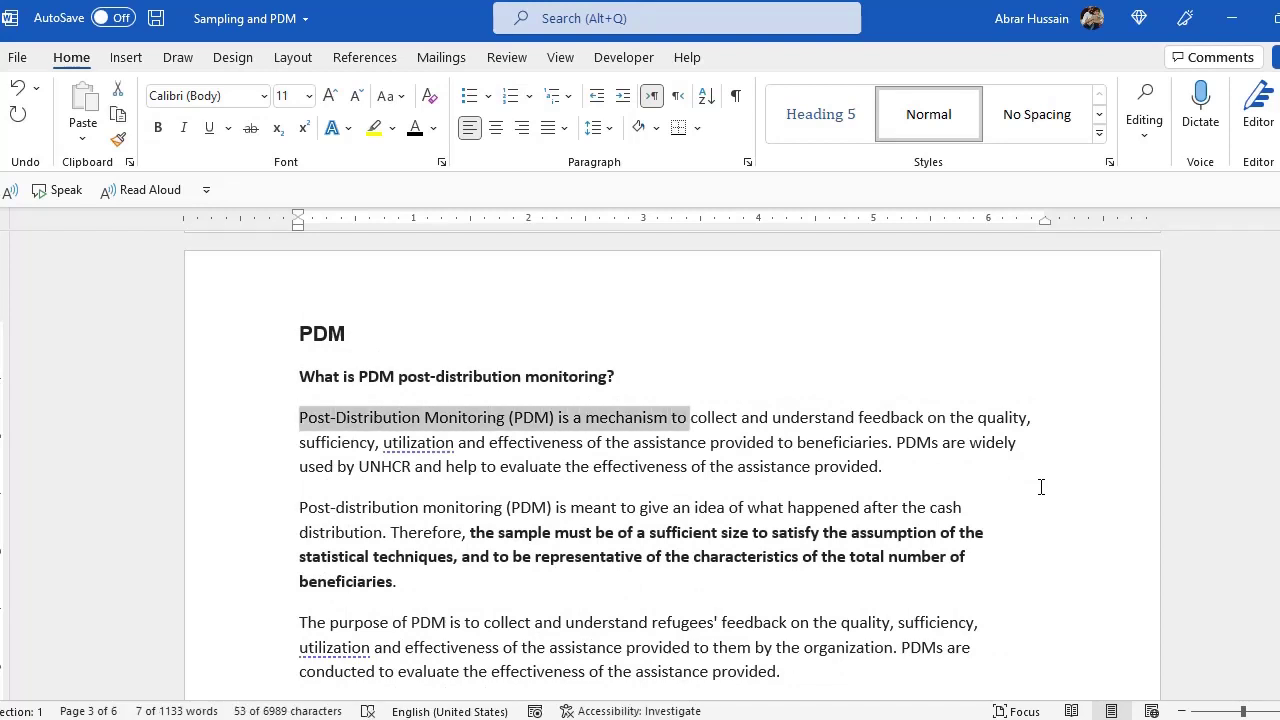
{"action": "key", "text": "ctrl+shift+Right"}
{"action": "key", "text": "ctrl+shift+Right"}
{"action": "key", "text": "ctrl+shift+Right"}
{"action": "key", "text": "ctrl+shift+Right"}
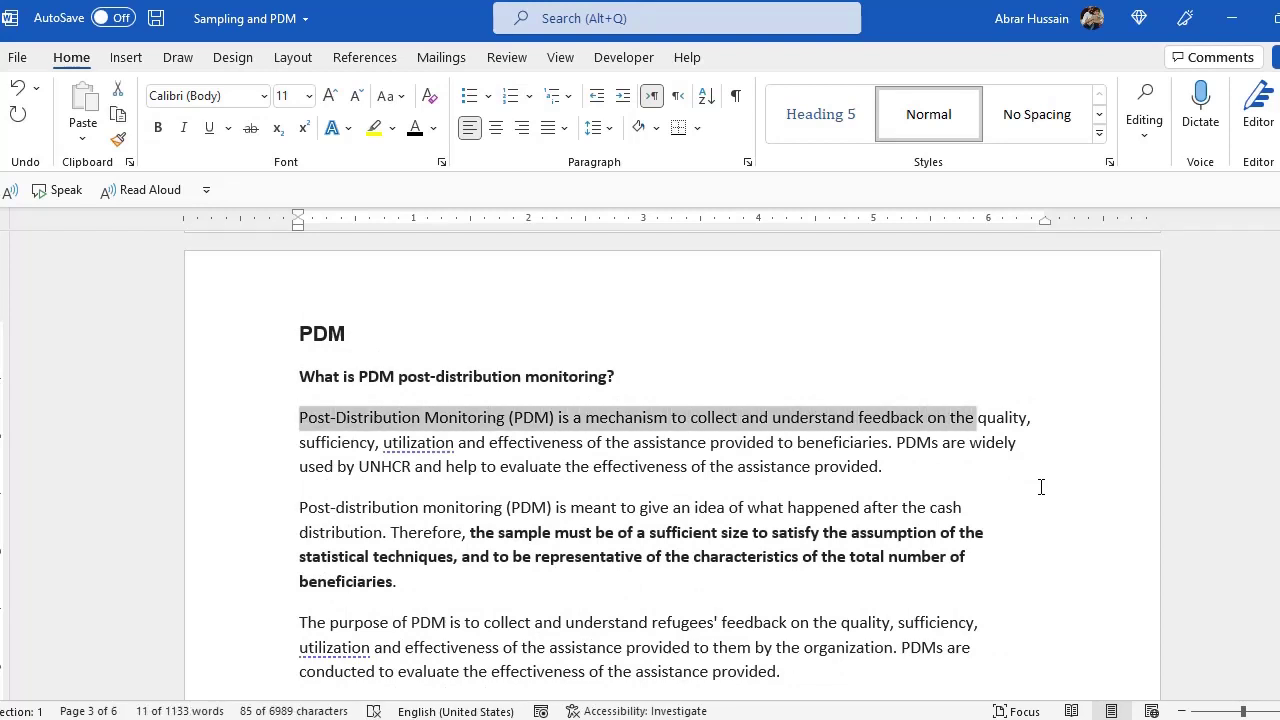
{"action": "key", "text": "ctrl+shift+Right"}
{"action": "key", "text": "ctrl+shift+Right"}
{"action": "key", "text": "ctrl+shift+Right"}
{"action": "key", "text": "ctrl+shift+Right"}
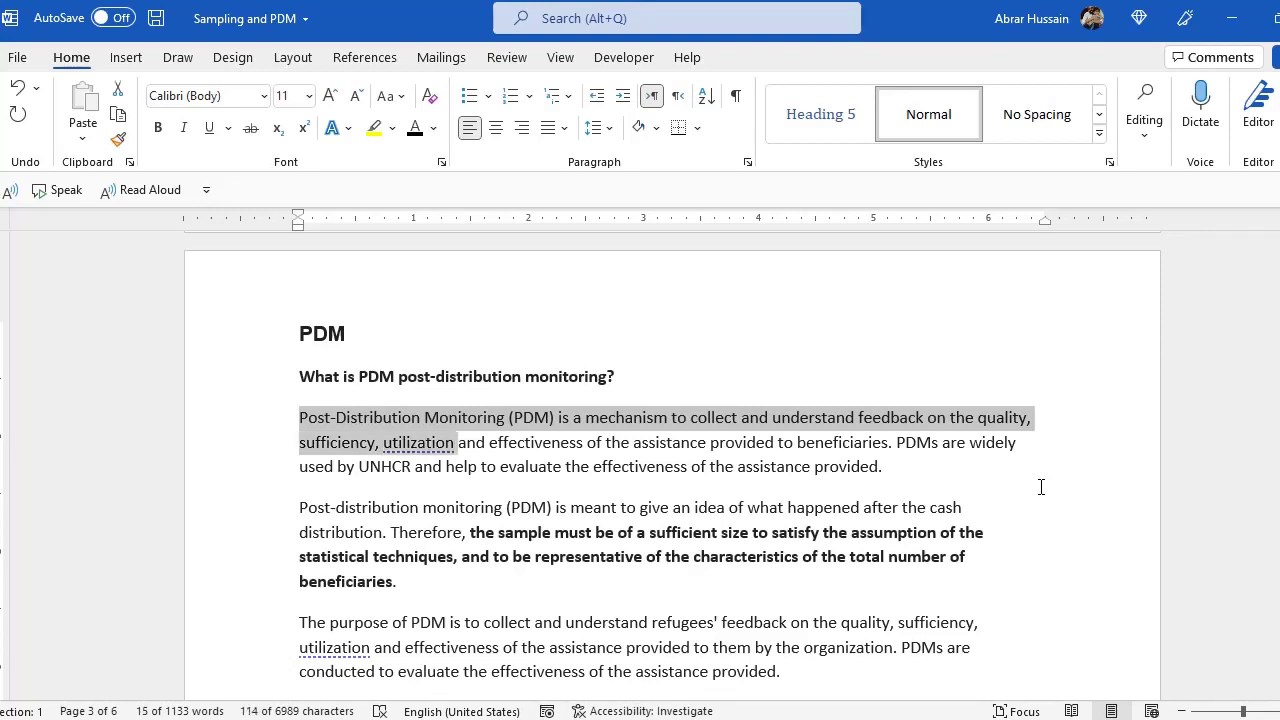
{"action": "key", "text": "ctrl+shift+Right"}
{"action": "key", "text": "ctrl+shift+Right"}
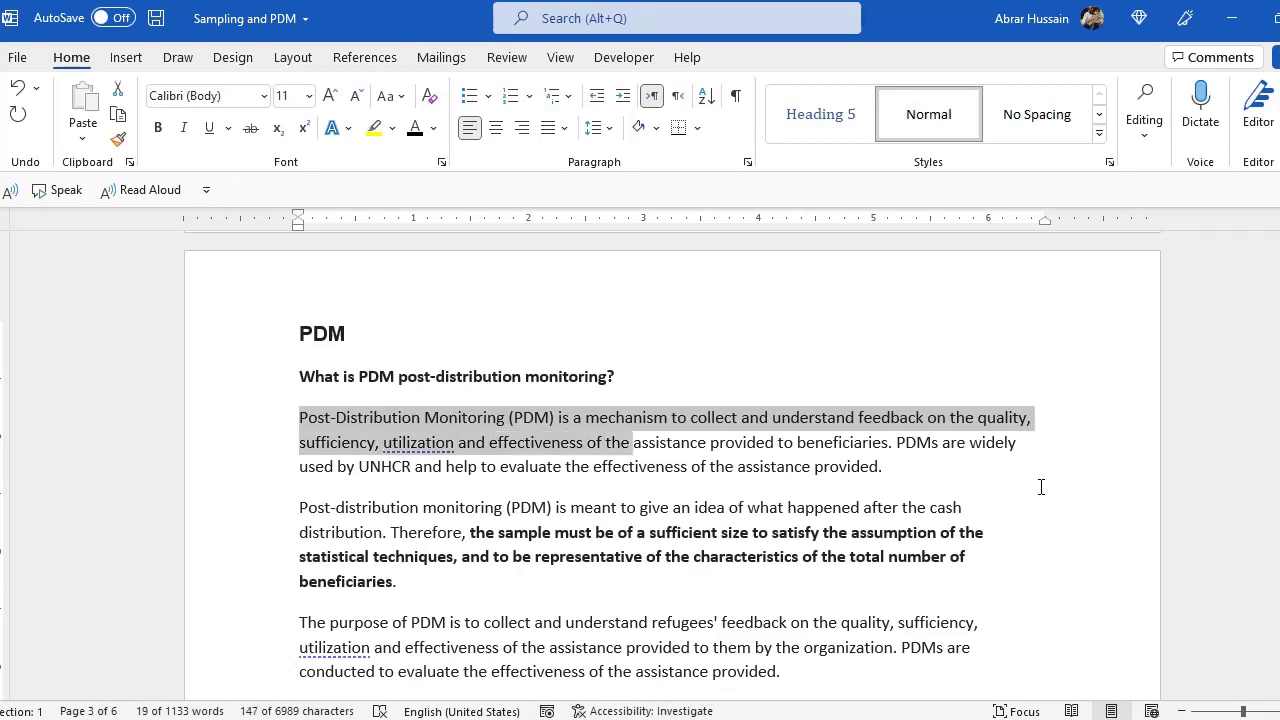
{"action": "key", "text": "ctrl+shift+Right"}
{"action": "key", "text": "ctrl+shift+Right"}
{"action": "key", "text": "ctrl+shift+Right"}
{"action": "key", "text": "ctrl+shift+Right"}
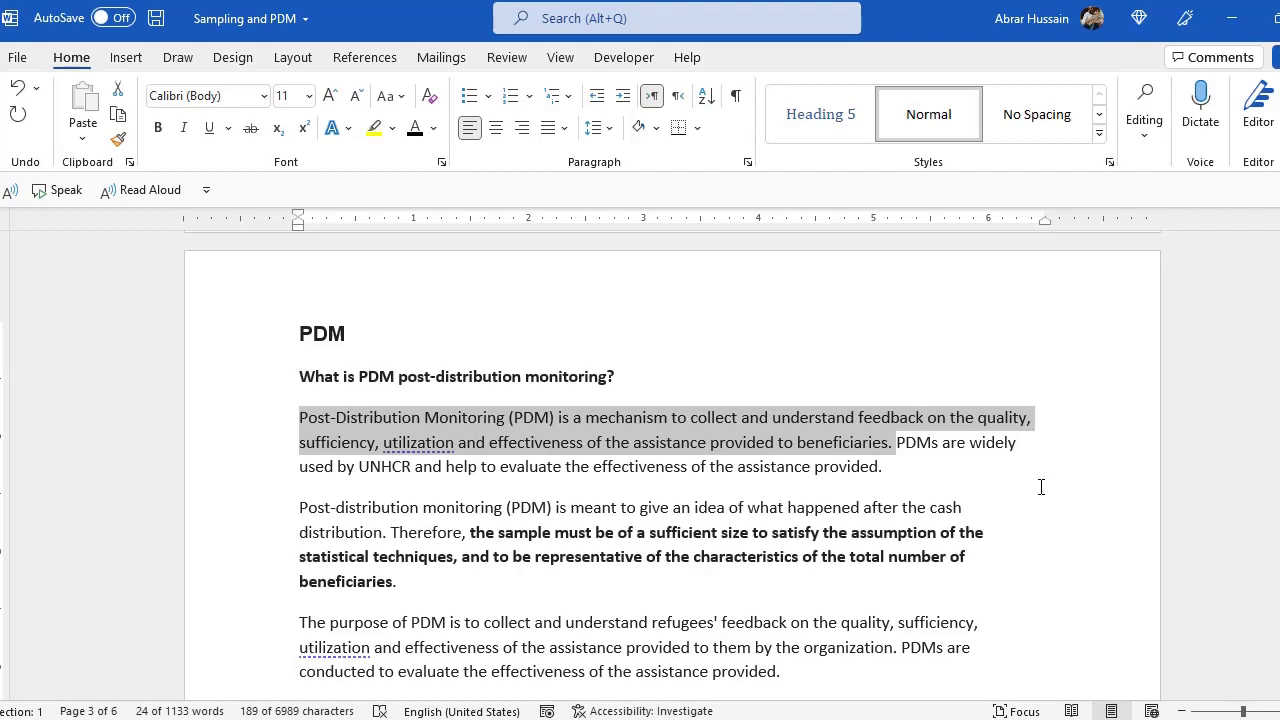
Delete the sentence on UNHCR's use of PDMs from the first PDM paragraph, and go to the Methodology section
{"action": "key", "text": "Delete"}
{"action": "scroll", "coordinate": [1041, 487], "scroll_direction": "down", "scroll_amount": 4}
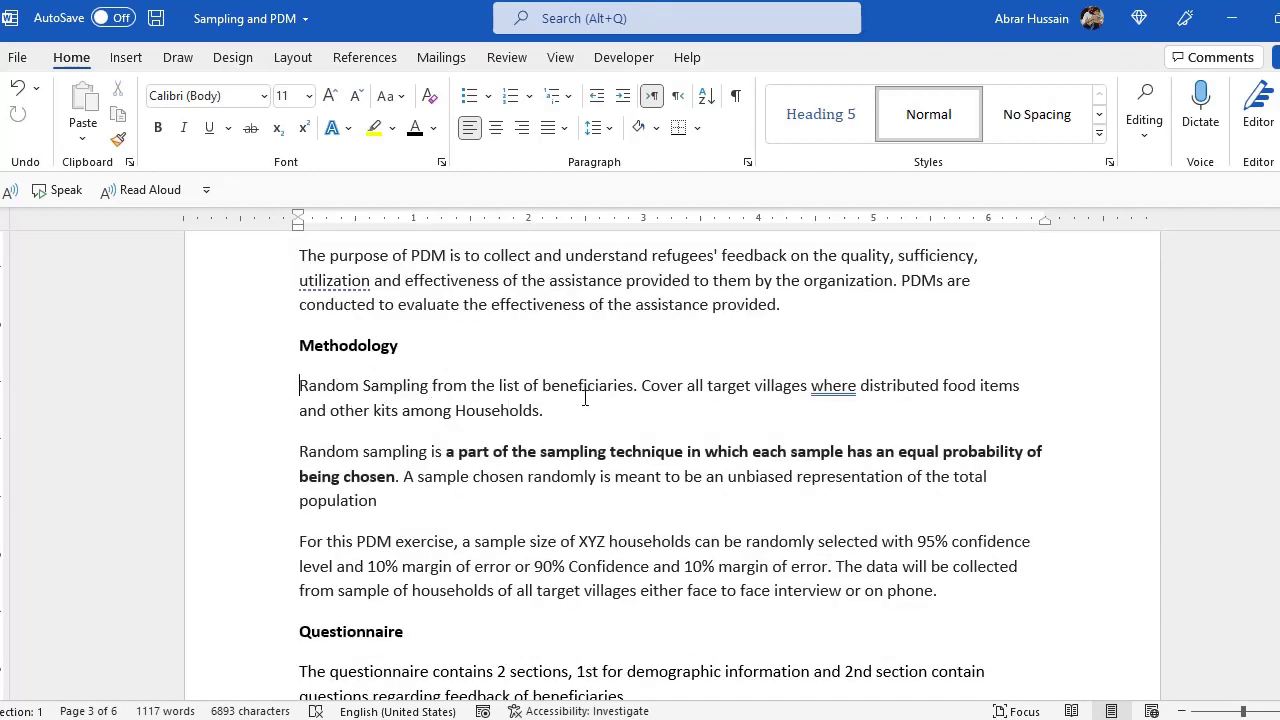
Switch back to the Planning PDM workbook in Excel and recheck the population, confidence level, error margin and sample size on Calculations
{"action": "key", "text": "alt+Tab"}
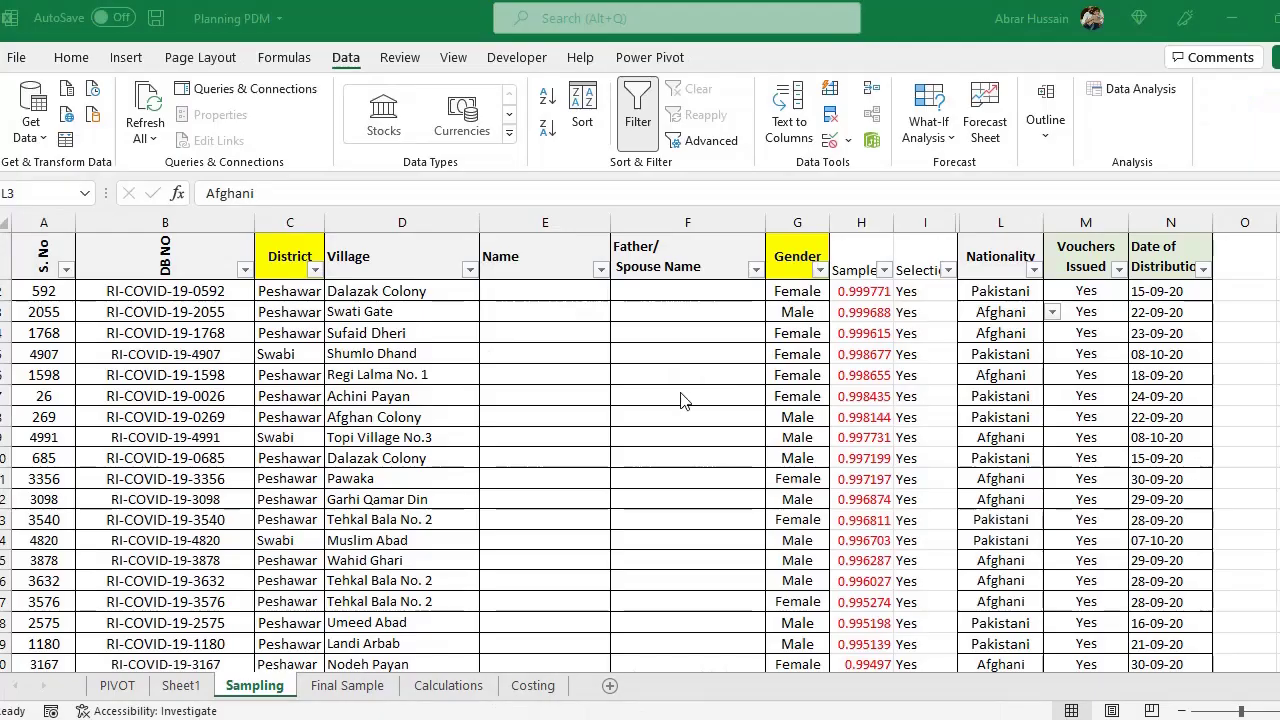
{"action": "left_click", "coordinate": [195, 296]}
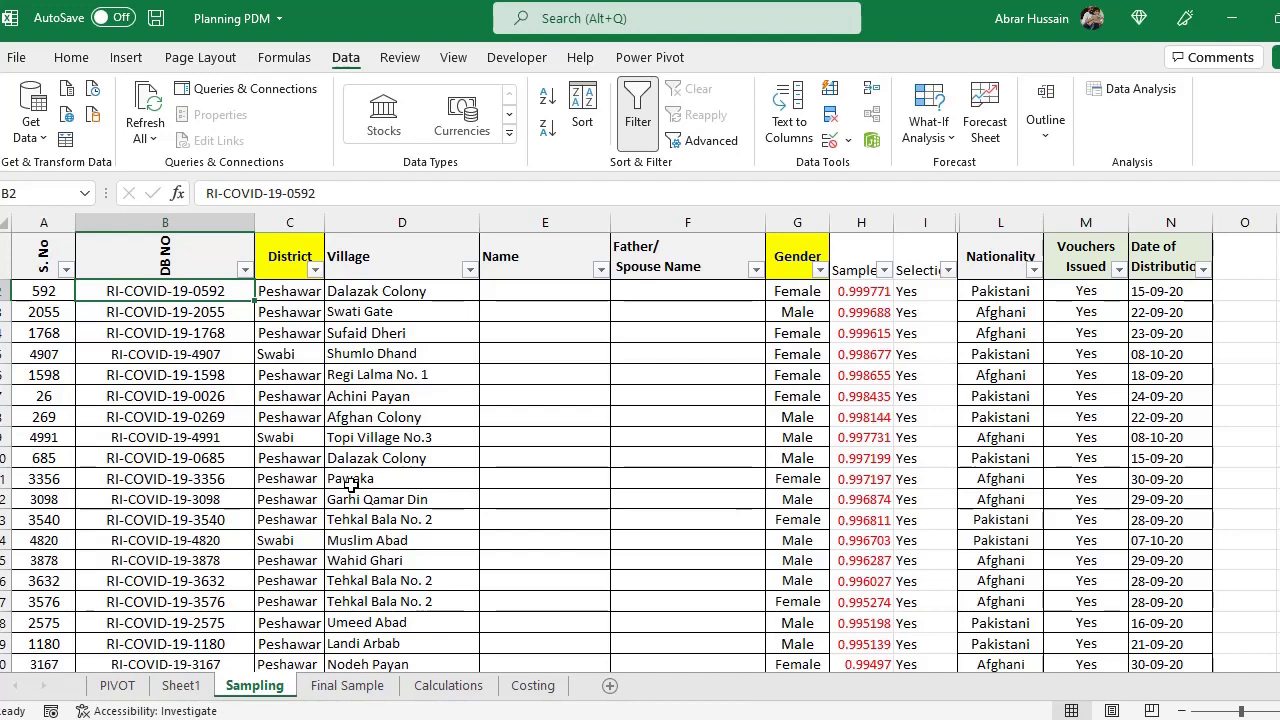
{"action": "left_click", "coordinate": [425, 687]}
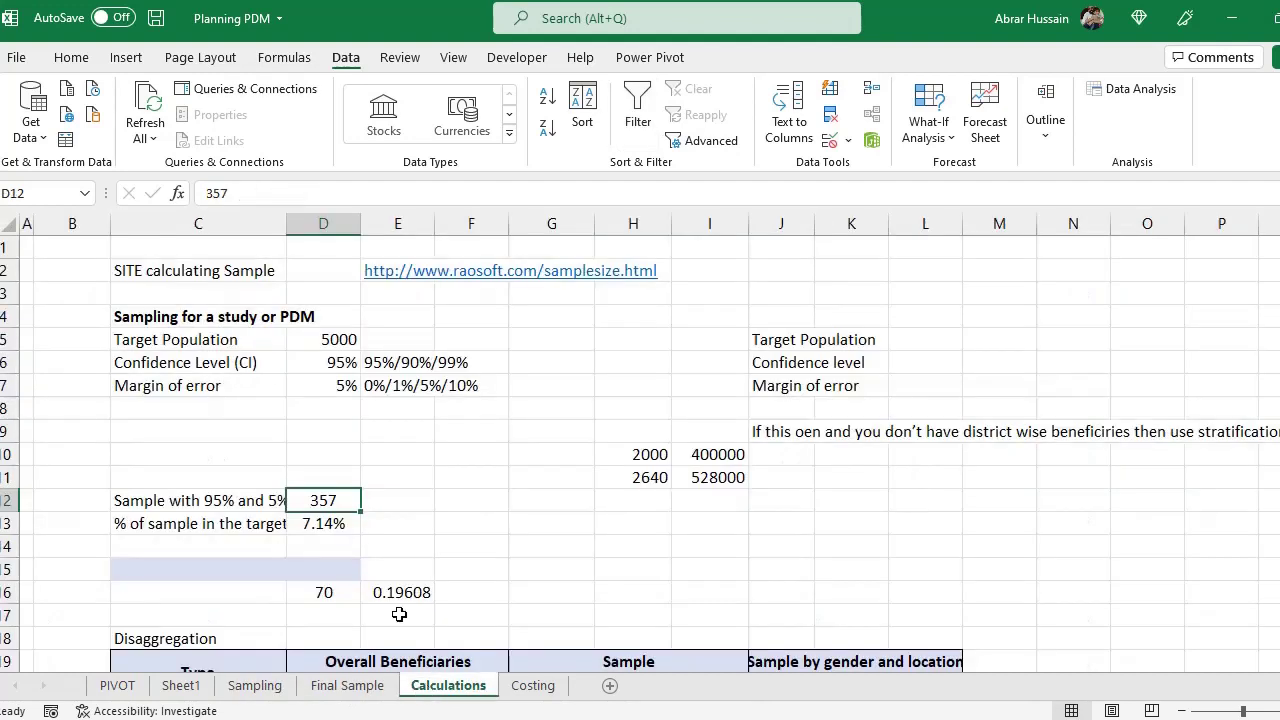
{"action": "left_click", "coordinate": [338, 340]}
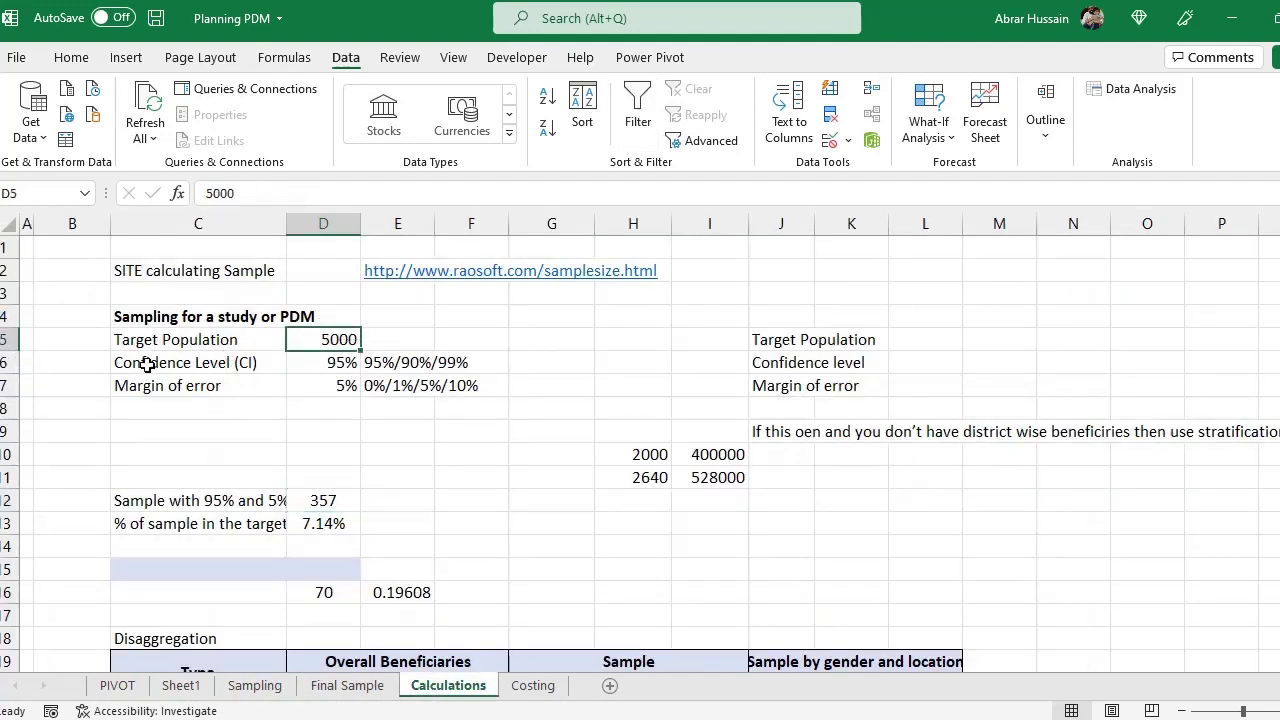
{"action": "left_click", "coordinate": [324, 363]}
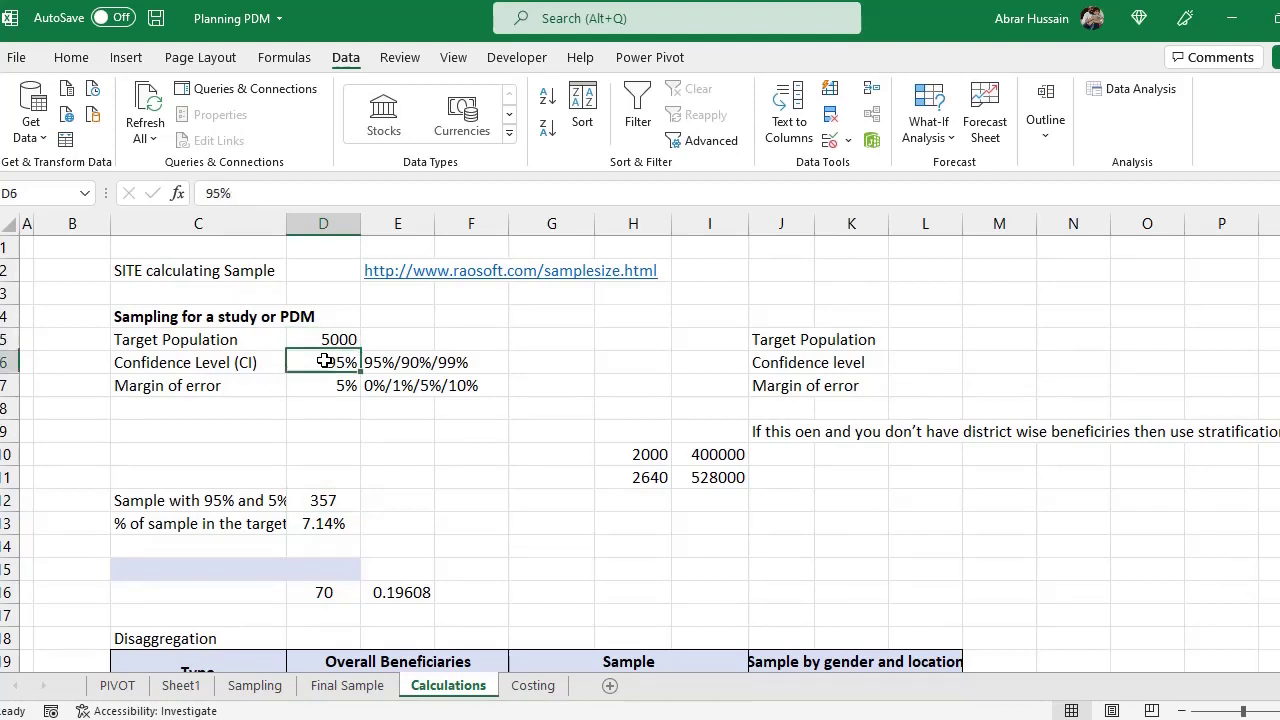
{"action": "left_click", "coordinate": [344, 386]}
{"action": "left_click", "coordinate": [160, 500]}
{"action": "left_click", "coordinate": [352, 497]}
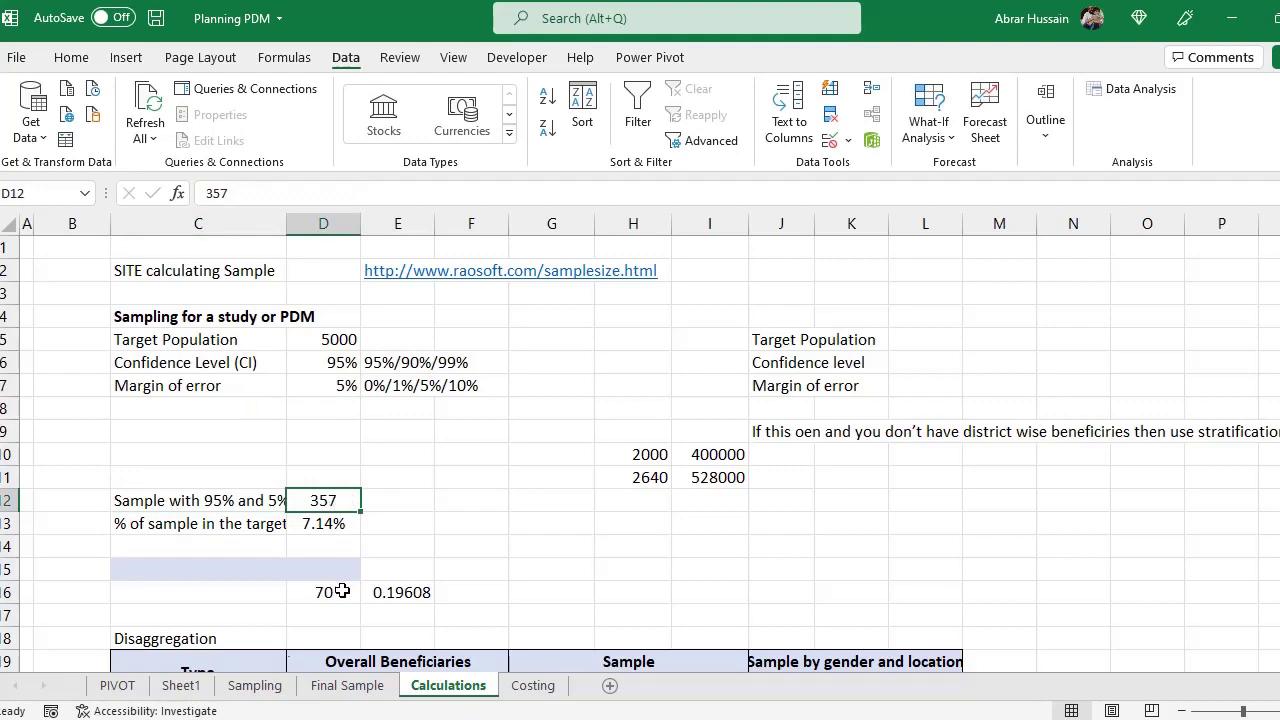
Return to the Sampling sheet and compare the first record's Sample value with its Selection entry
{"action": "left_click", "coordinate": [254, 686]}
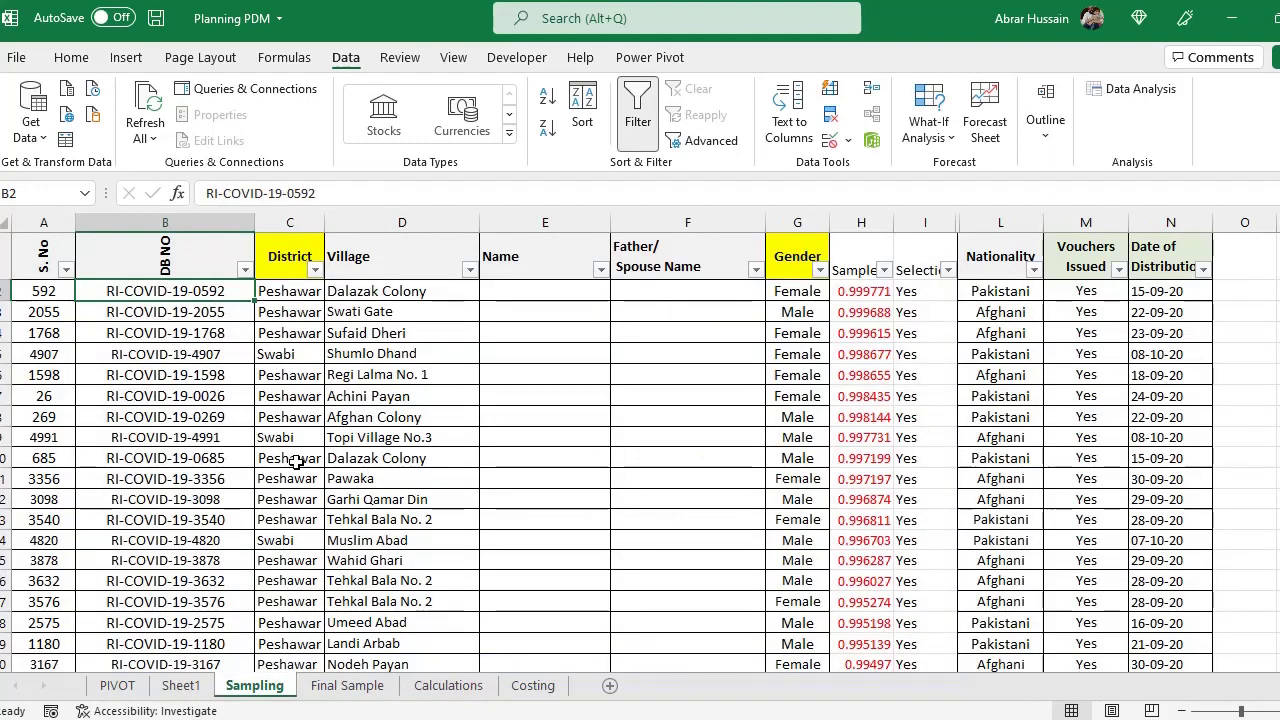
{"action": "left_click", "coordinate": [938, 291]}
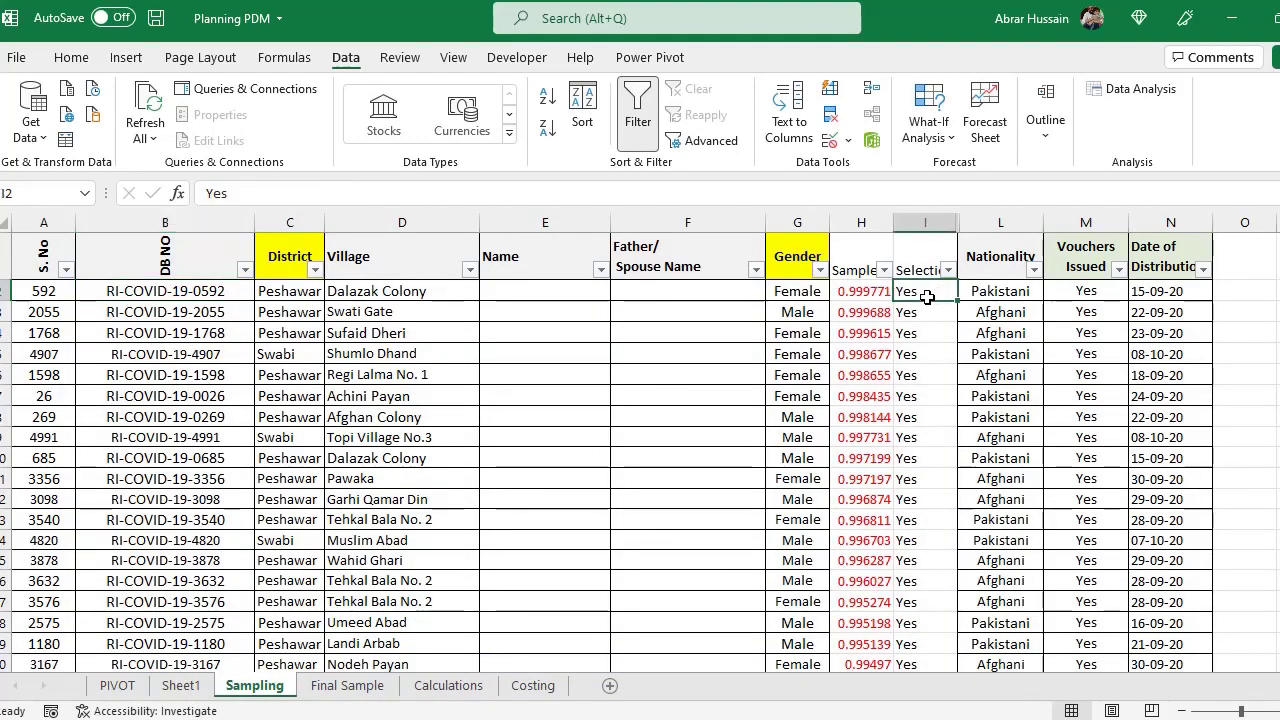
{"action": "left_click", "coordinate": [841, 290]}
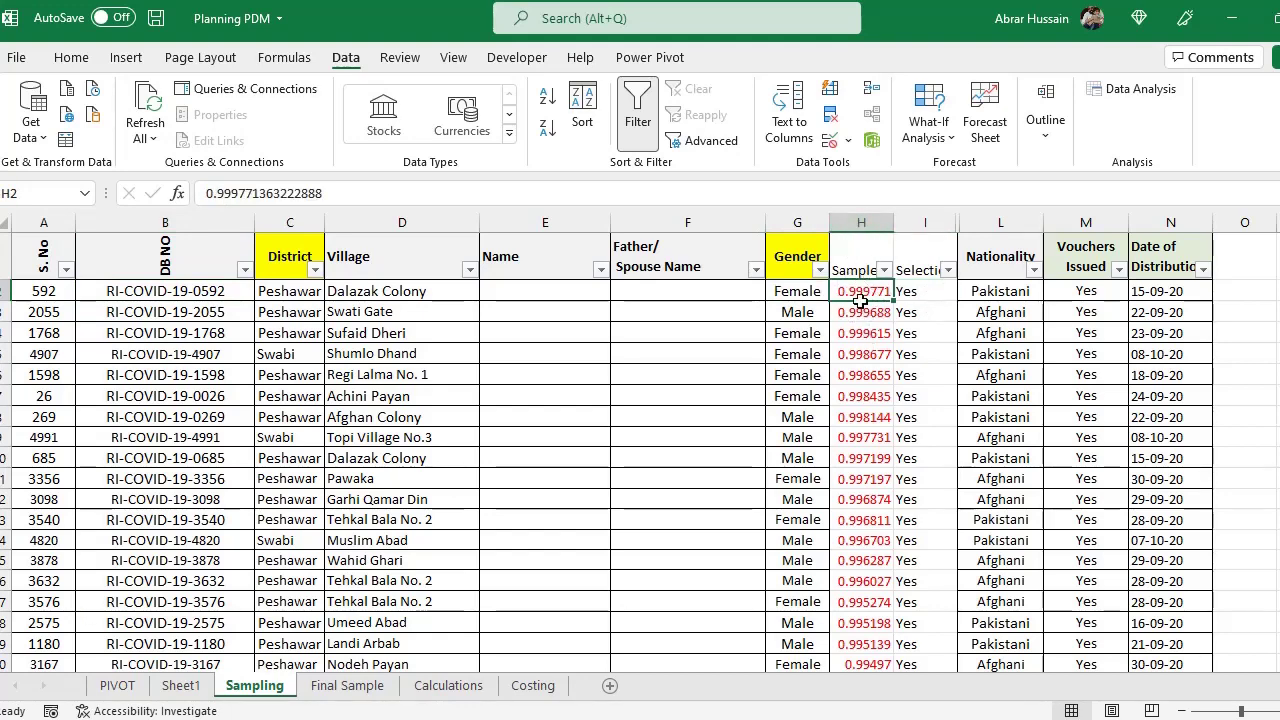
{"action": "left_click", "coordinate": [927, 292]}
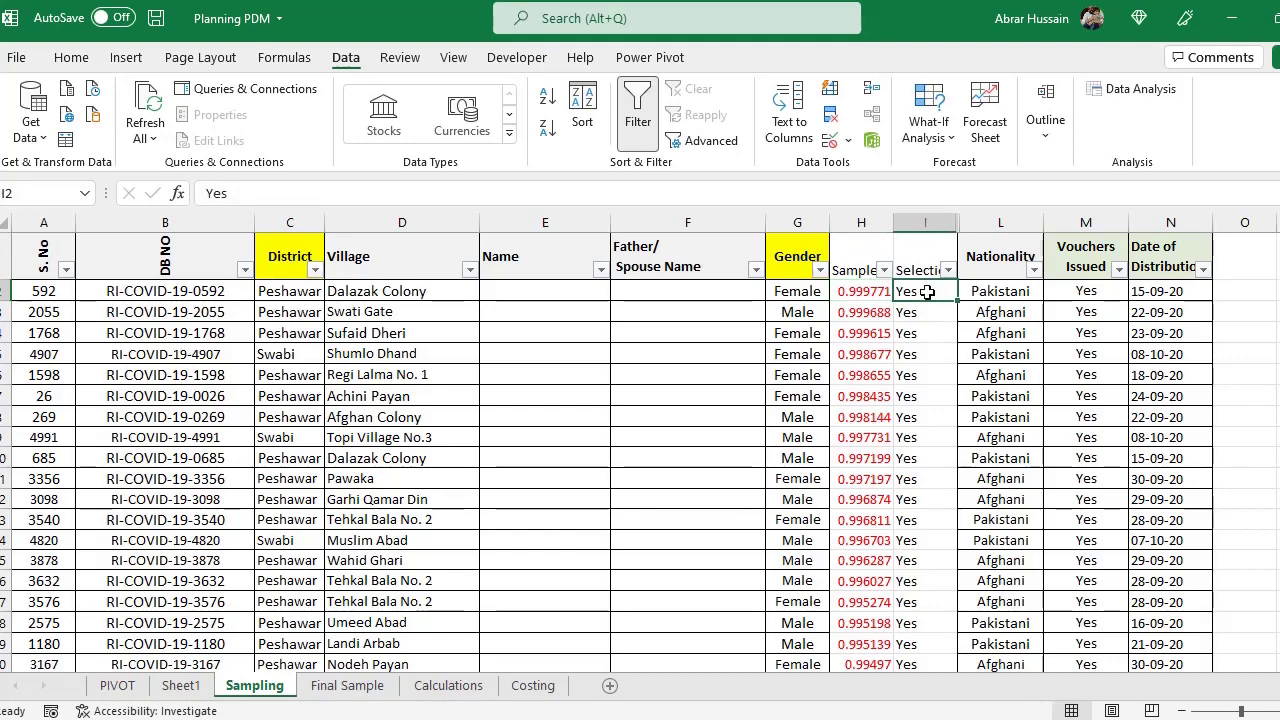
Switch to the Sampling and PDM document in Word and go to its Questionnaire section
{"action": "key", "text": "alt+Tab"}
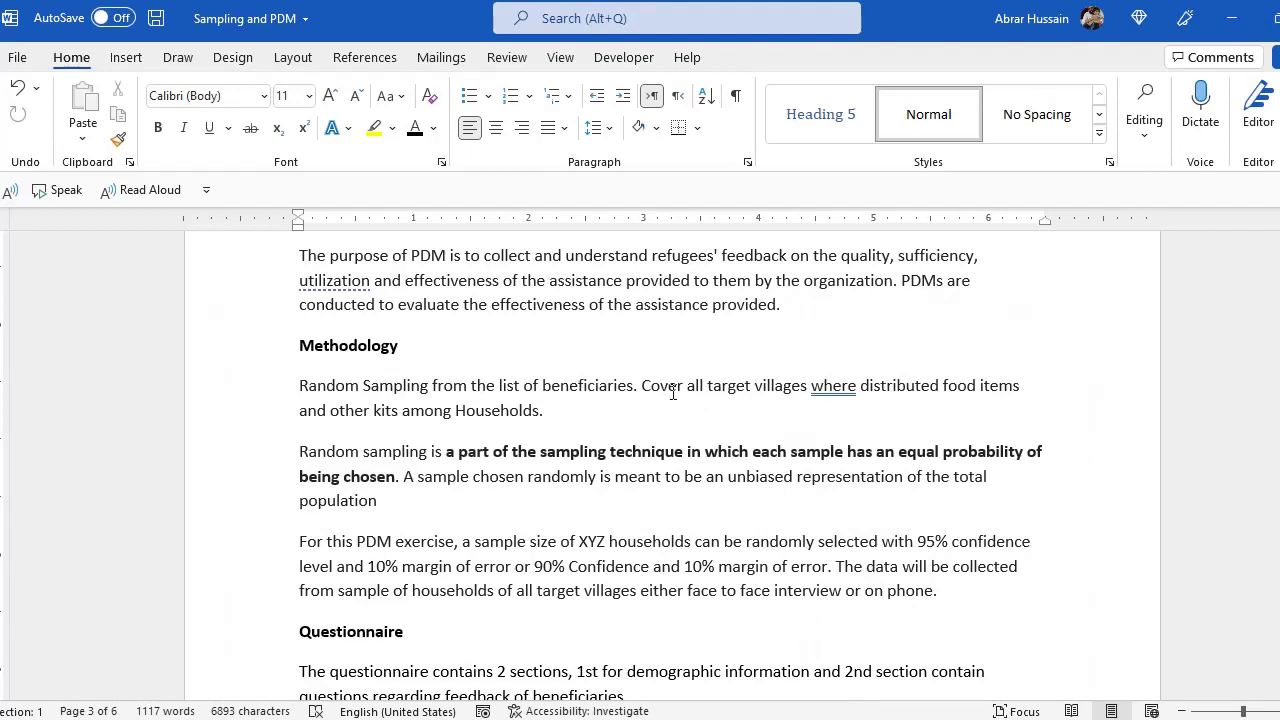
{"action": "scroll", "coordinate": [290, 371], "scroll_direction": "down", "scroll_amount": 5}
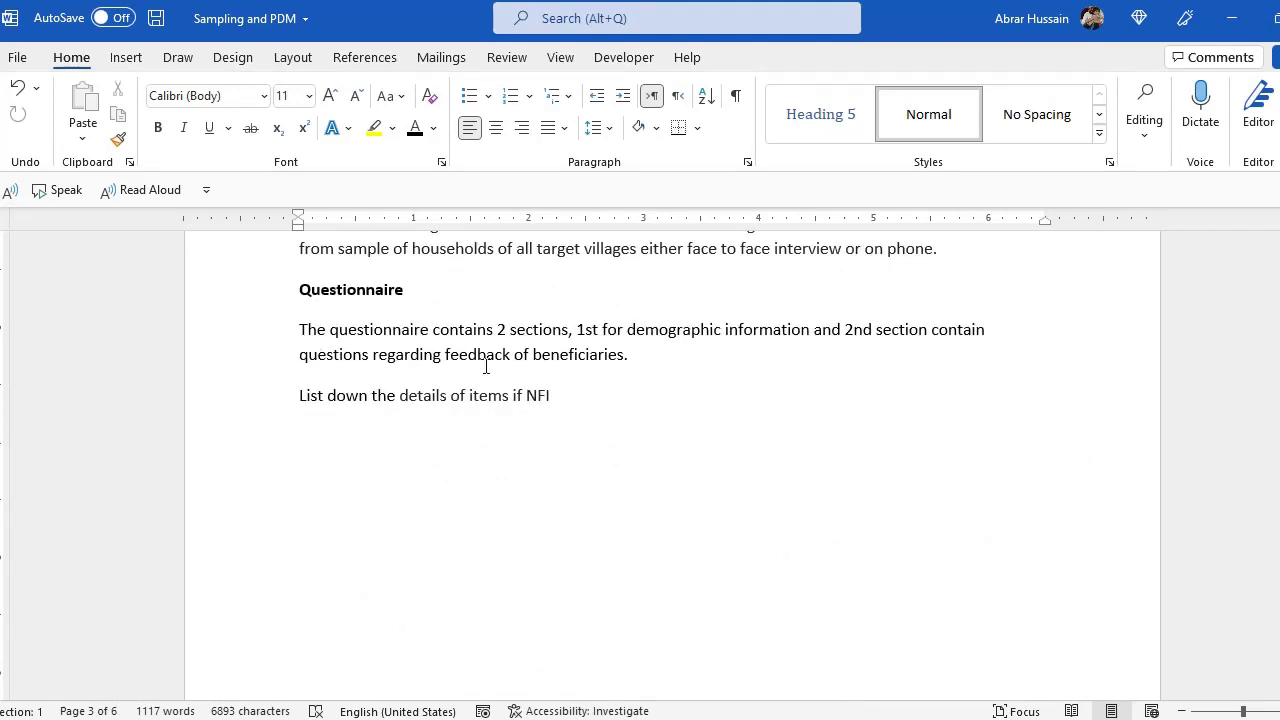
Go to the Post Distribution Monitoring Tool form and examine its interview and respondent identification fields
{"action": "scroll", "coordinate": [551, 383], "scroll_direction": "down", "scroll_amount": 10}
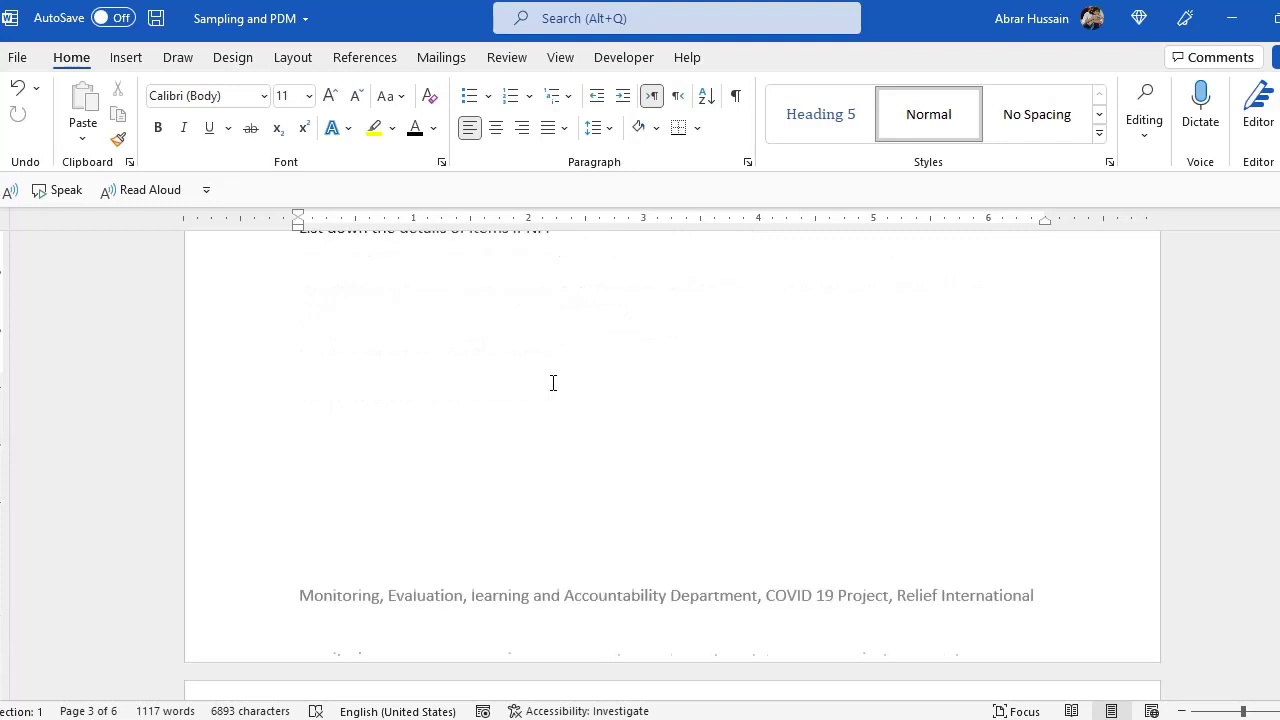
{"action": "left_click_drag", "start_coordinate": [363, 339], "coordinate": [929, 553]}
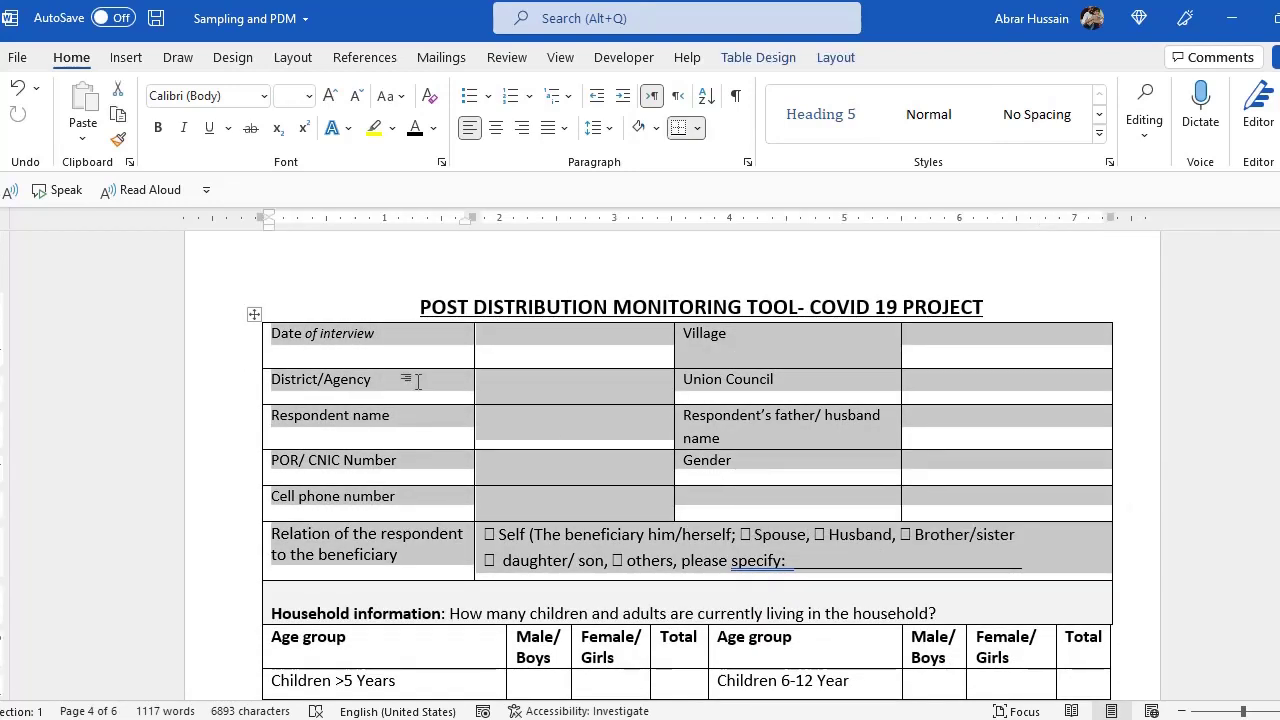
{"action": "left_click", "coordinate": [388, 378]}
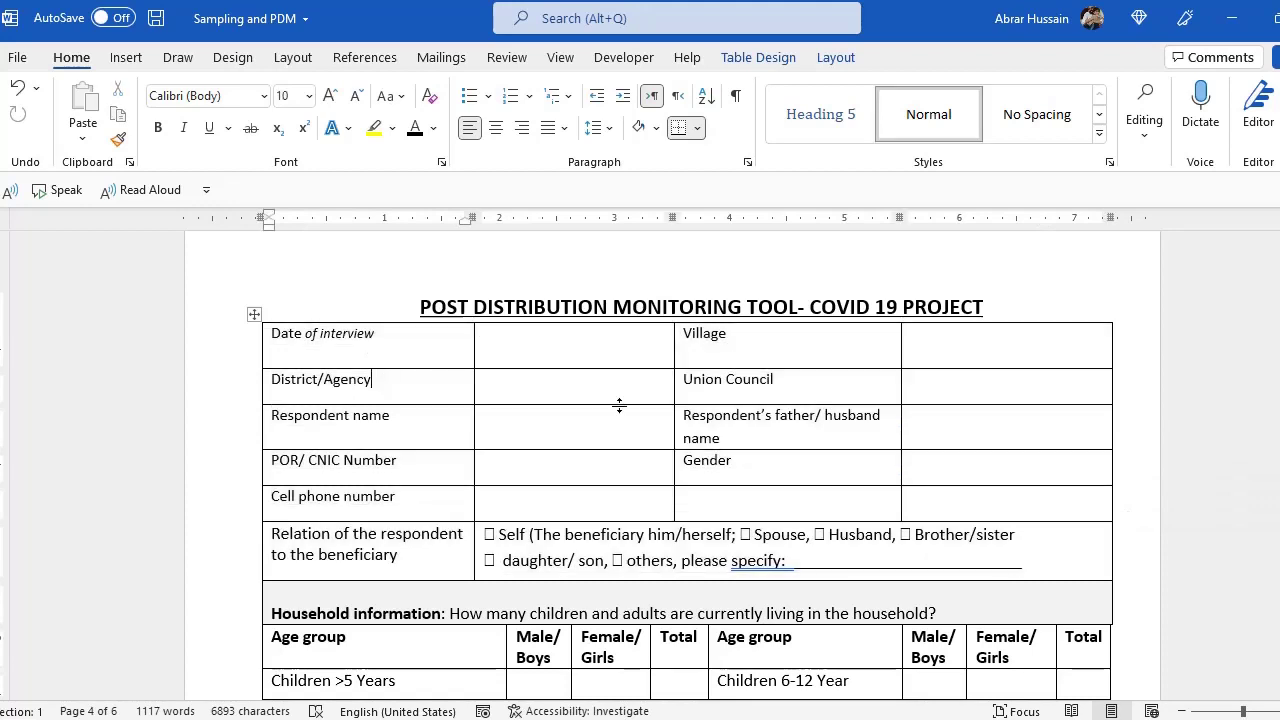
{"action": "left_click", "coordinate": [752, 428]}
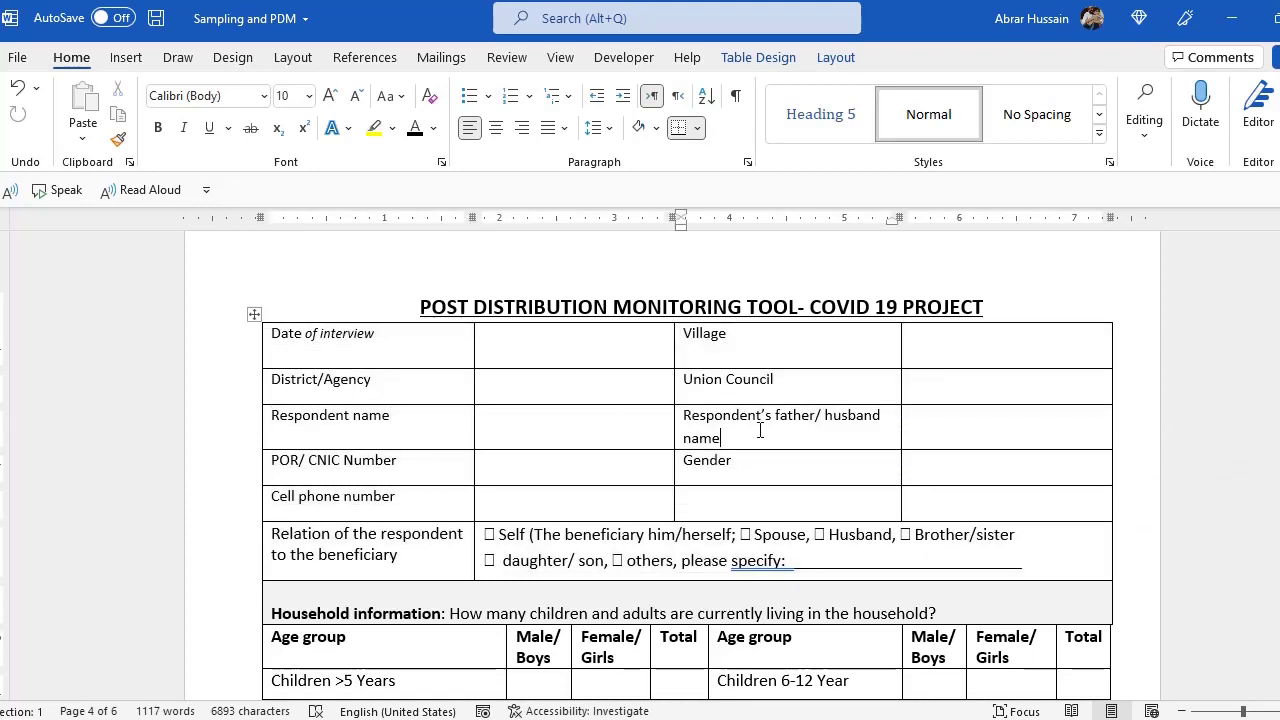
{"action": "left_click", "coordinate": [442, 460]}
Examine the respondent's relation to the beneficiary and select the Household information age-group table
{"action": "scroll", "coordinate": [417, 508], "scroll_direction": "down", "scroll_amount": 2}
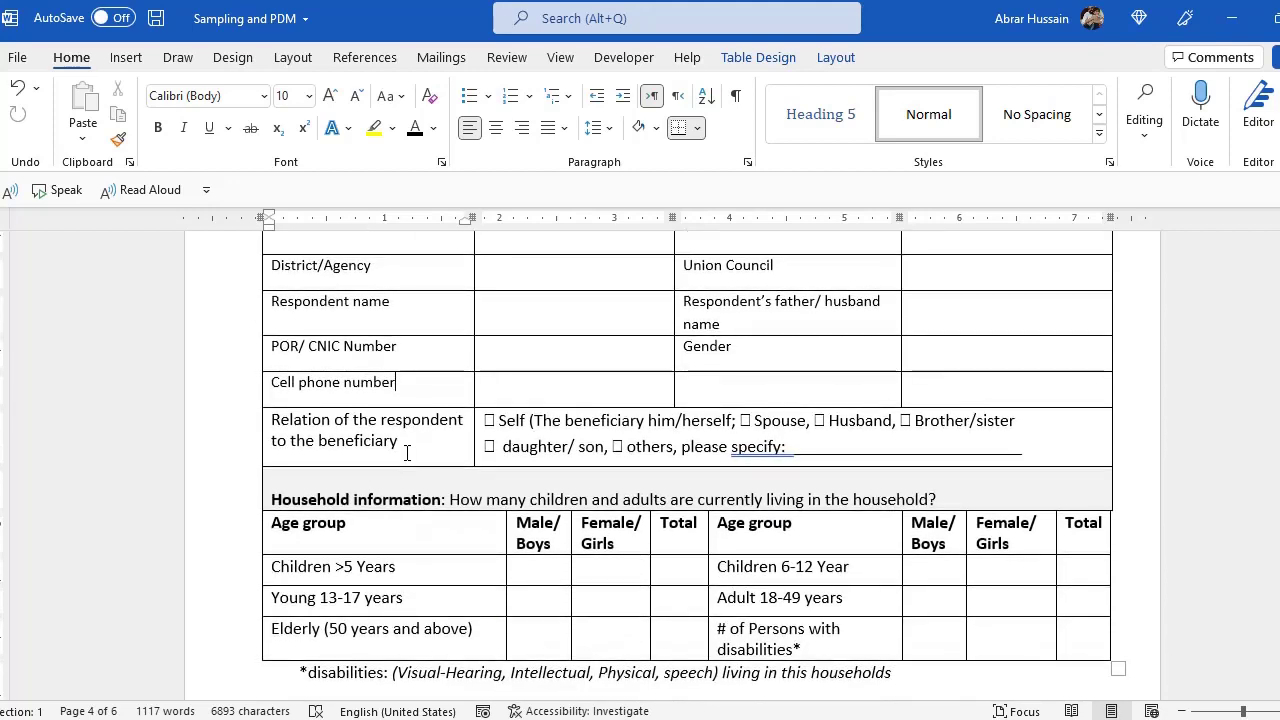
{"action": "left_click", "coordinate": [255, 440]}
{"action": "left_click", "coordinate": [447, 437]}
{"action": "scroll", "coordinate": [518, 497], "scroll_direction": "down", "scroll_amount": 2}
{"action": "left_click_drag", "start_coordinate": [293, 385], "coordinate": [1090, 540]}
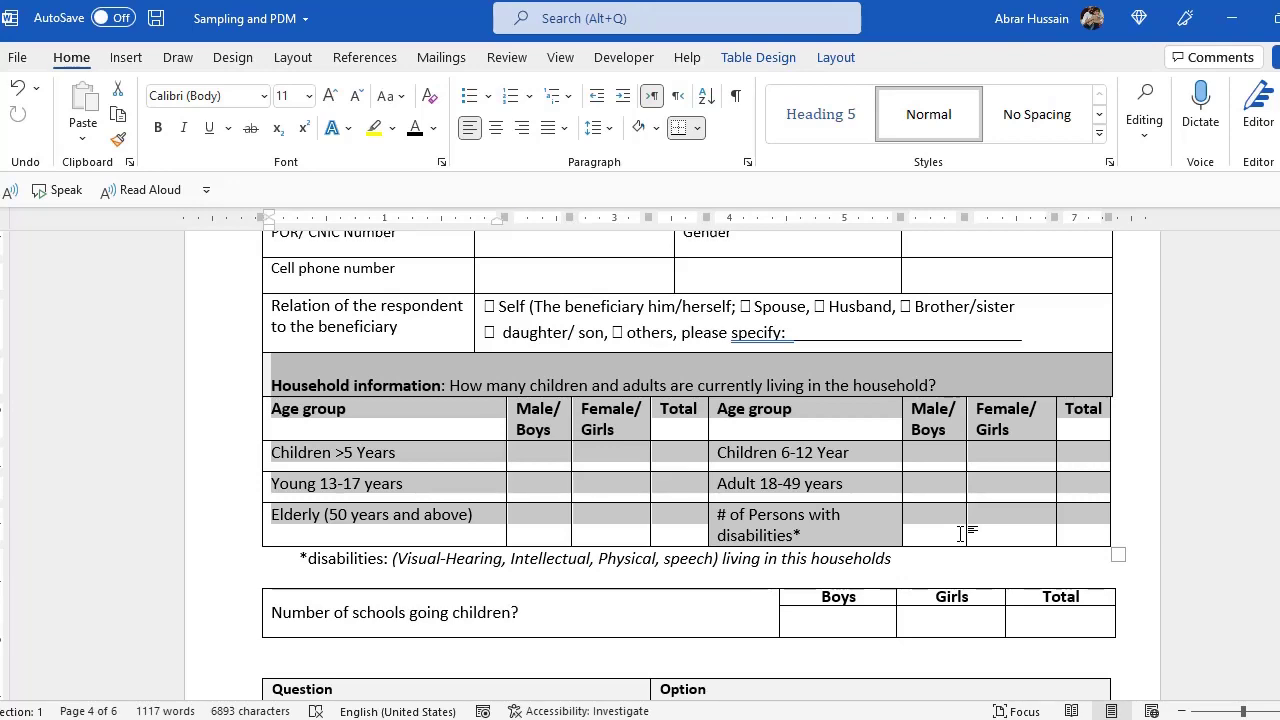
Examine the questions on receiving the food pack and knowing its item quantities, including their Yes/No options
{"action": "scroll", "coordinate": [603, 537], "scroll_direction": "down", "scroll_amount": 6}
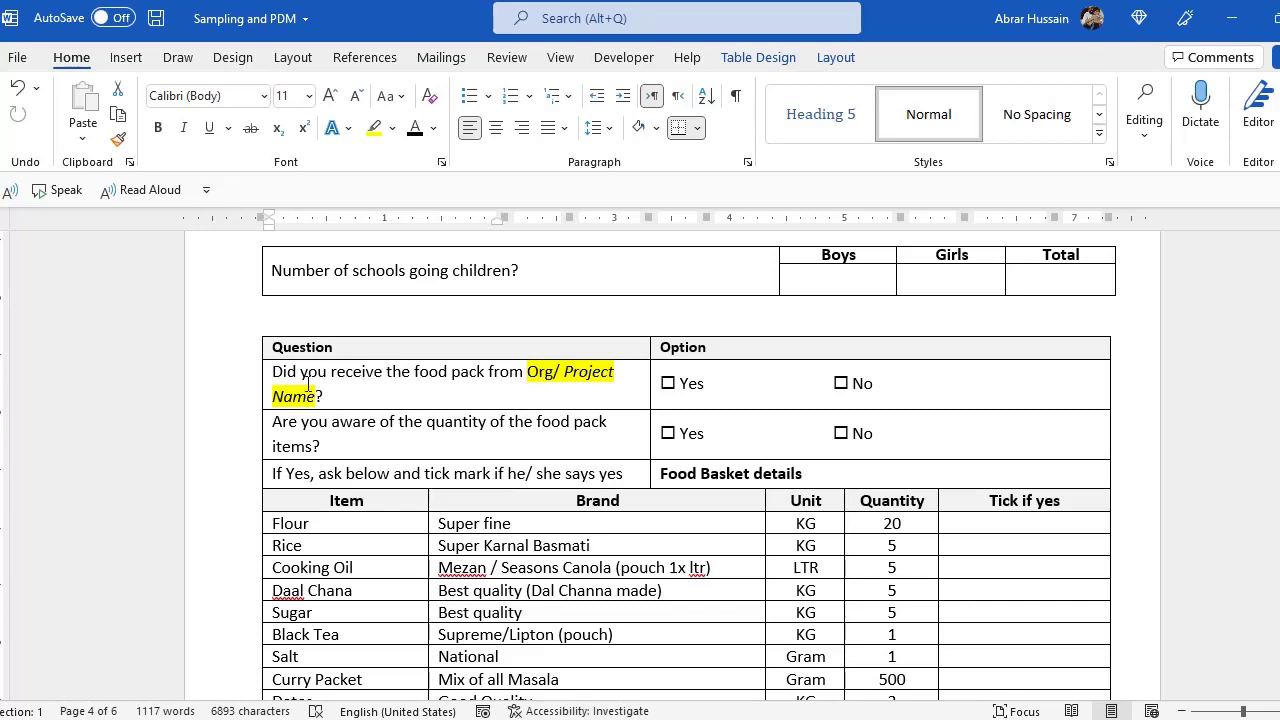
{"action": "left_click", "coordinate": [342, 397]}
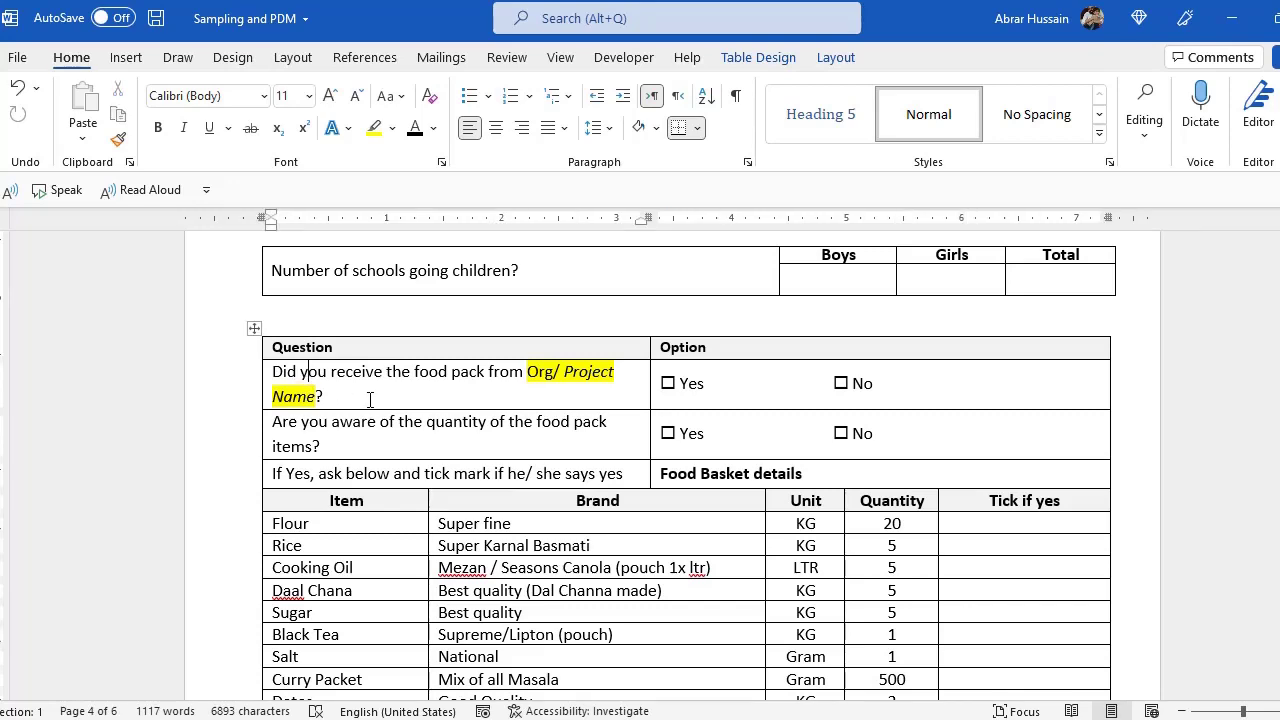
{"action": "scroll", "coordinate": [370, 400], "scroll_direction": "down", "scroll_amount": 1}
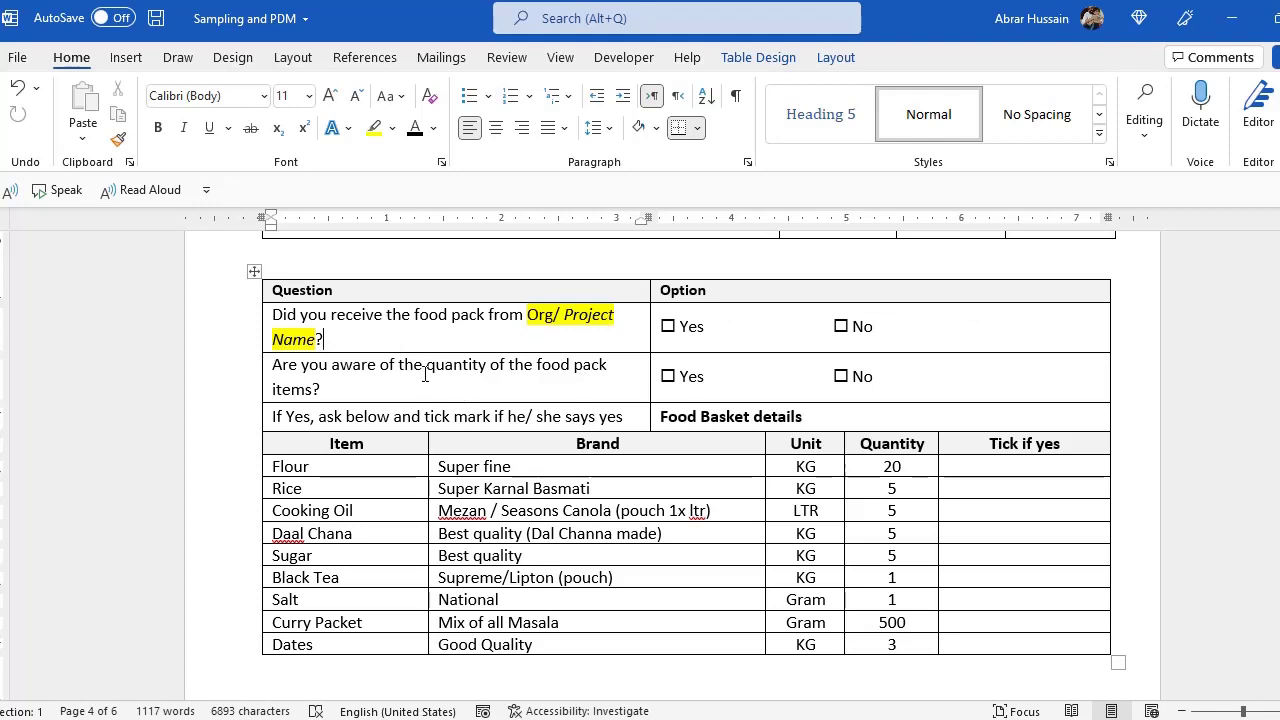
{"action": "left_click", "coordinate": [333, 390]}
{"action": "triple_click", "coordinate": [313, 390]}
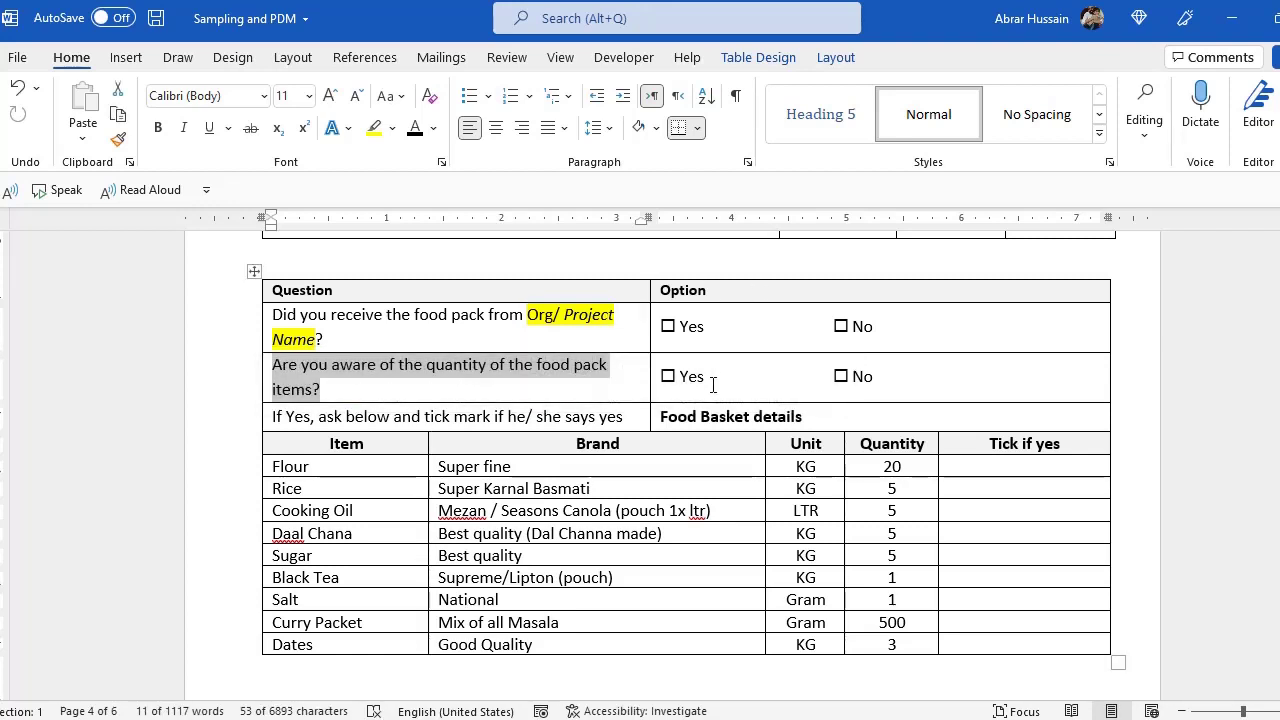
{"action": "left_click_drag", "start_coordinate": [885, 370], "coordinate": [490, 342]}
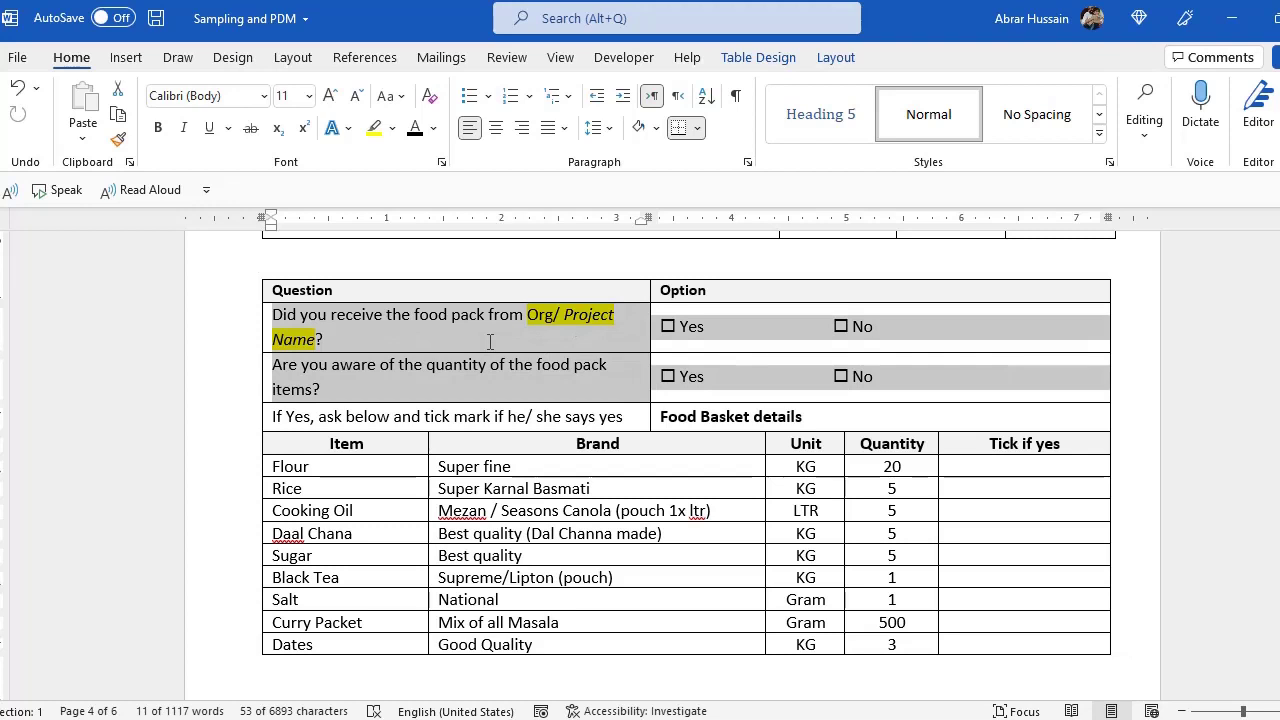
{"action": "left_click", "coordinate": [420, 394]}
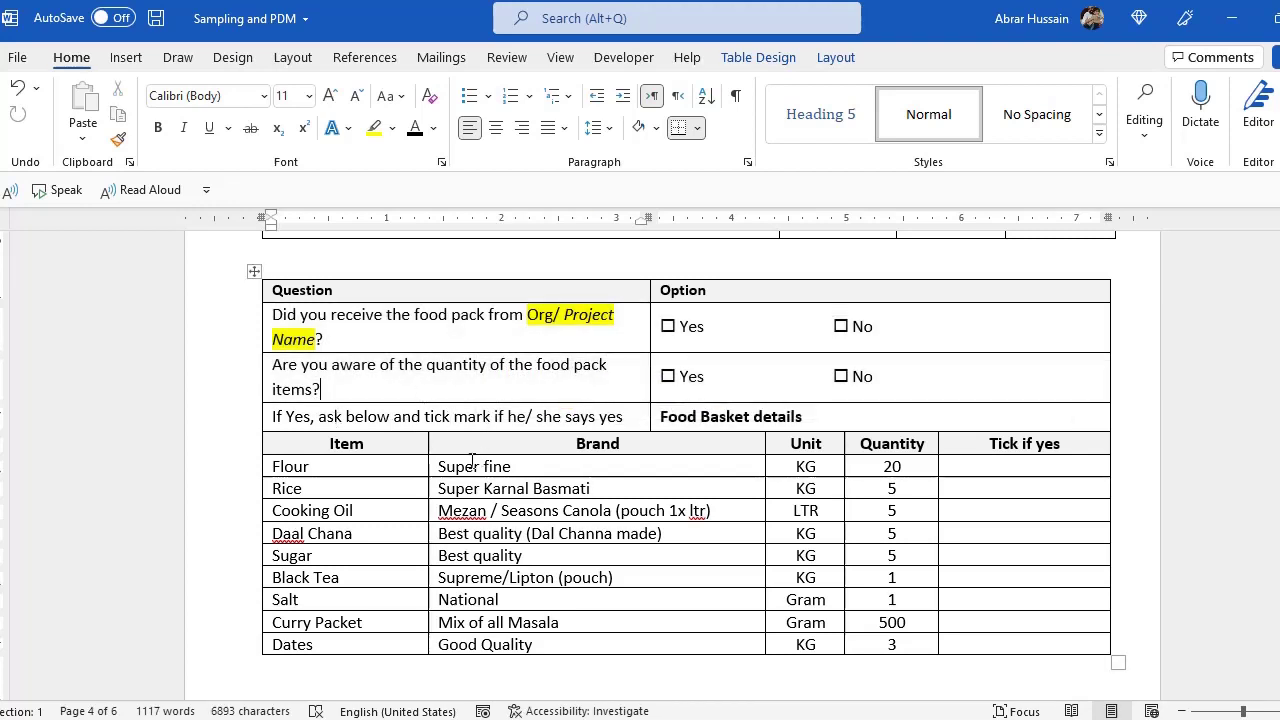
Select the Food Basket details rows from Flour to Dates to examine the items, brands, units and quantities
{"action": "left_click_drag", "start_coordinate": [420, 467], "coordinate": [981, 646]}
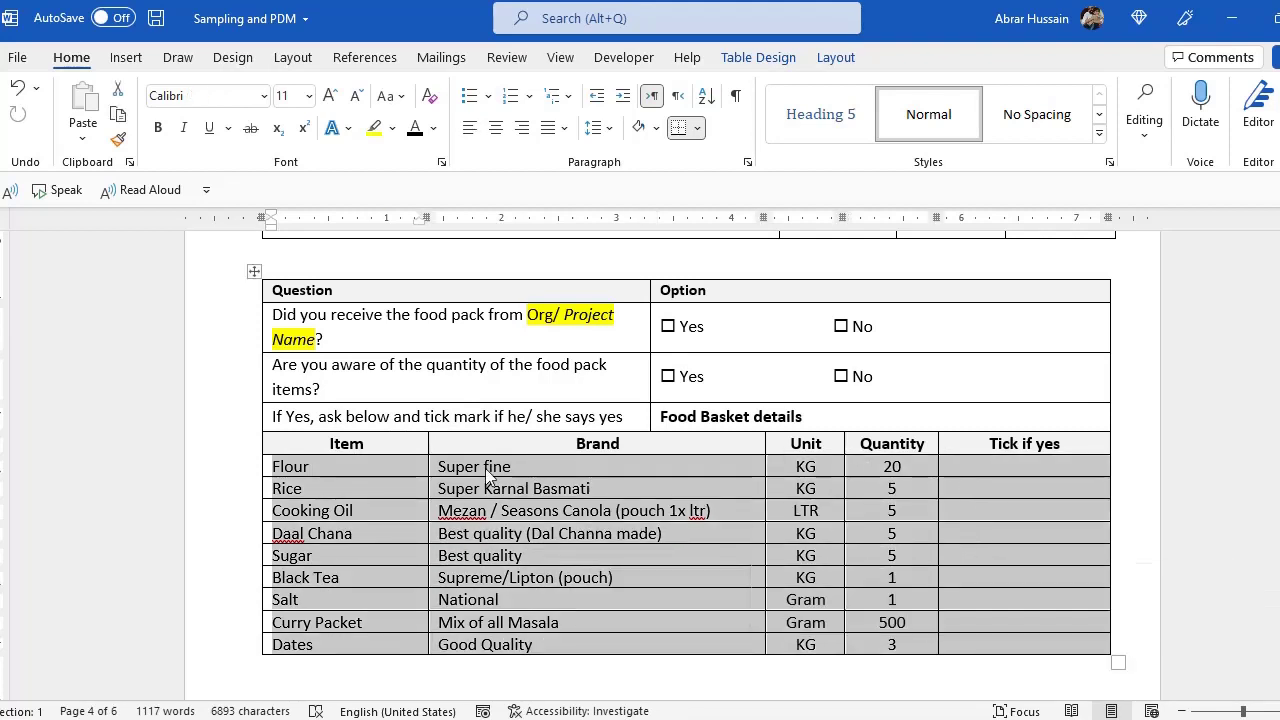
{"action": "left_click", "coordinate": [367, 468]}
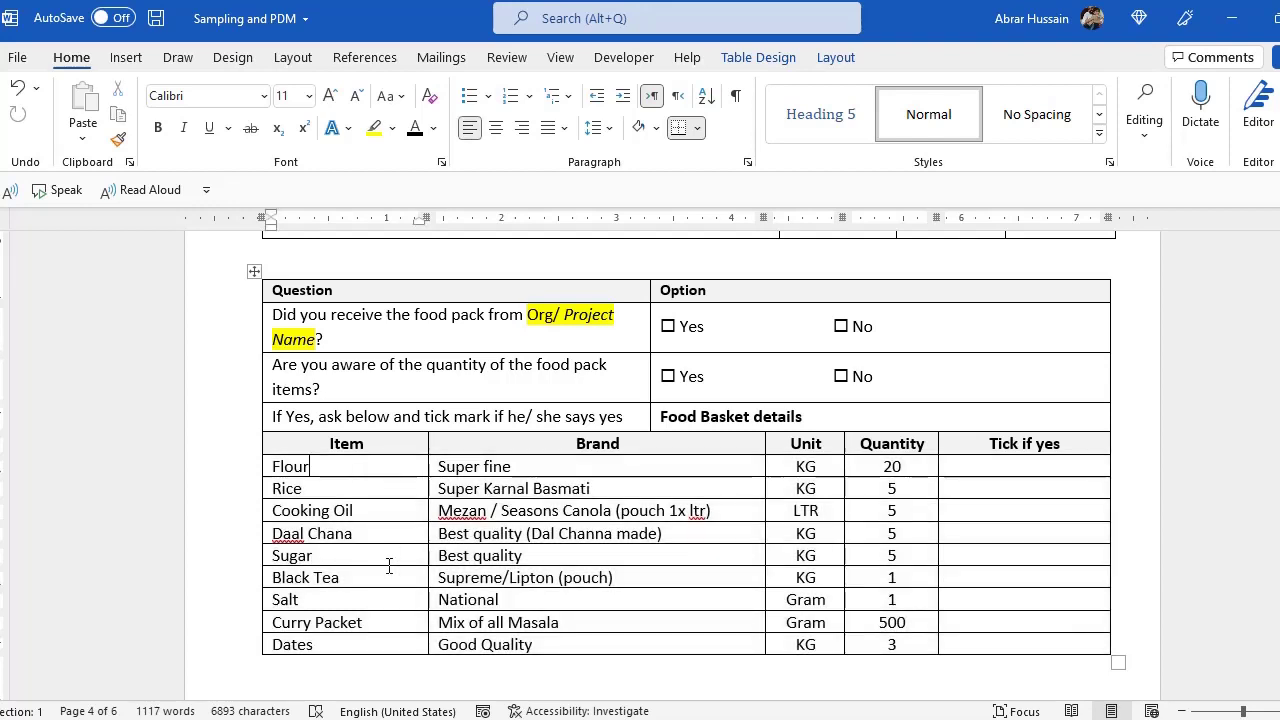
{"action": "left_click_drag", "start_coordinate": [324, 469], "coordinate": [1029, 646]}
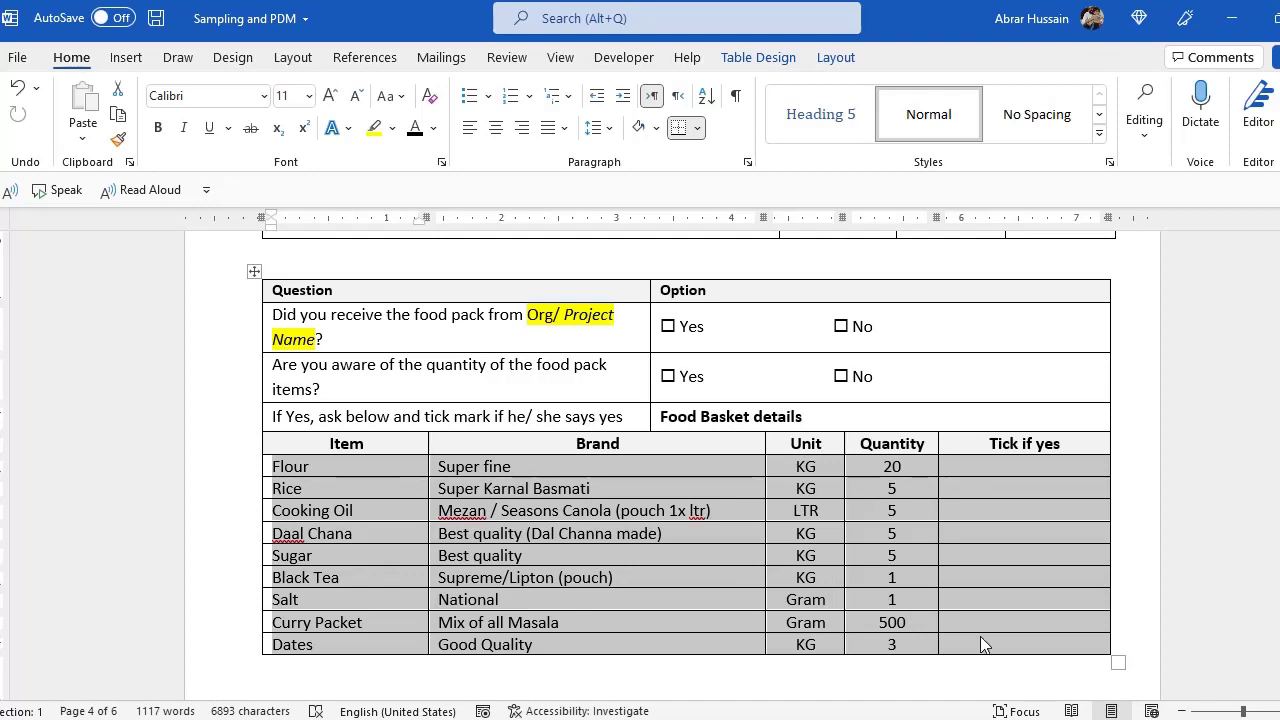
Compare the "If No, ask him/ her why?" row with the food pack questions and item table before it
{"action": "scroll", "coordinate": [675, 500], "scroll_direction": "down", "scroll_amount": 3}
{"action": "scroll", "coordinate": [673, 500], "scroll_direction": "down", "scroll_amount": 5}
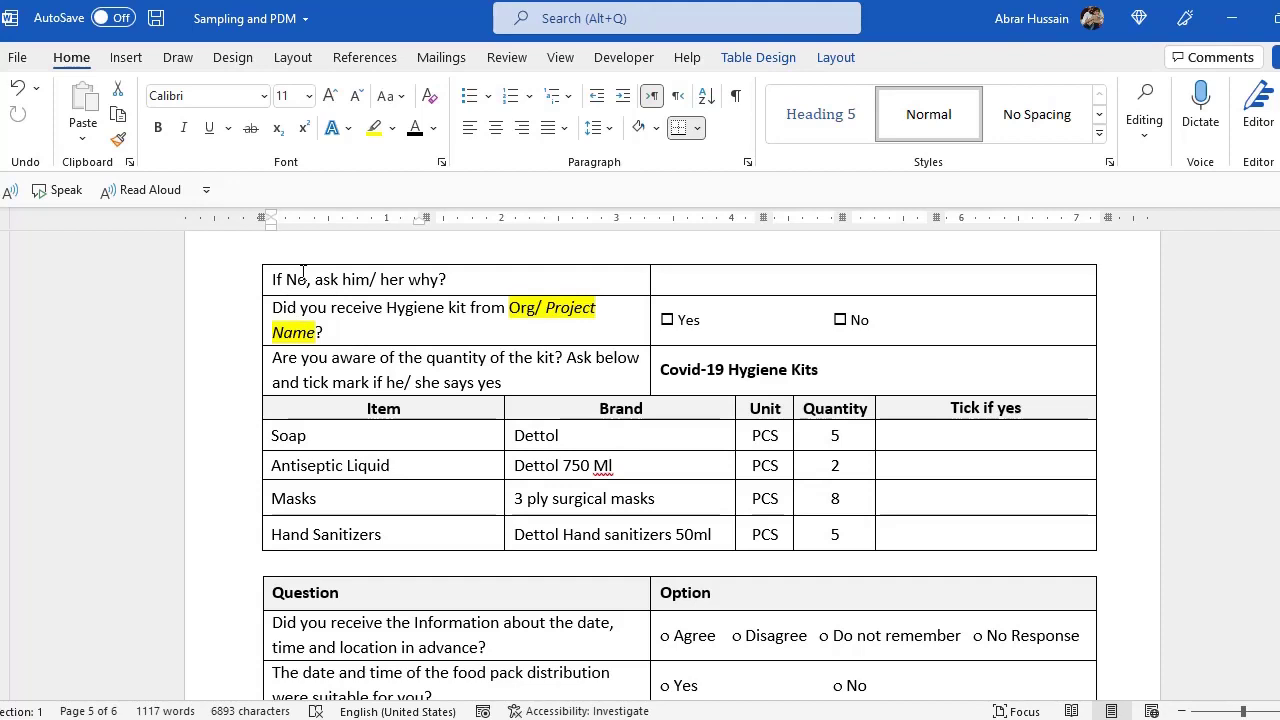
{"action": "scroll", "coordinate": [416, 339], "scroll_direction": "up", "scroll_amount": 8}
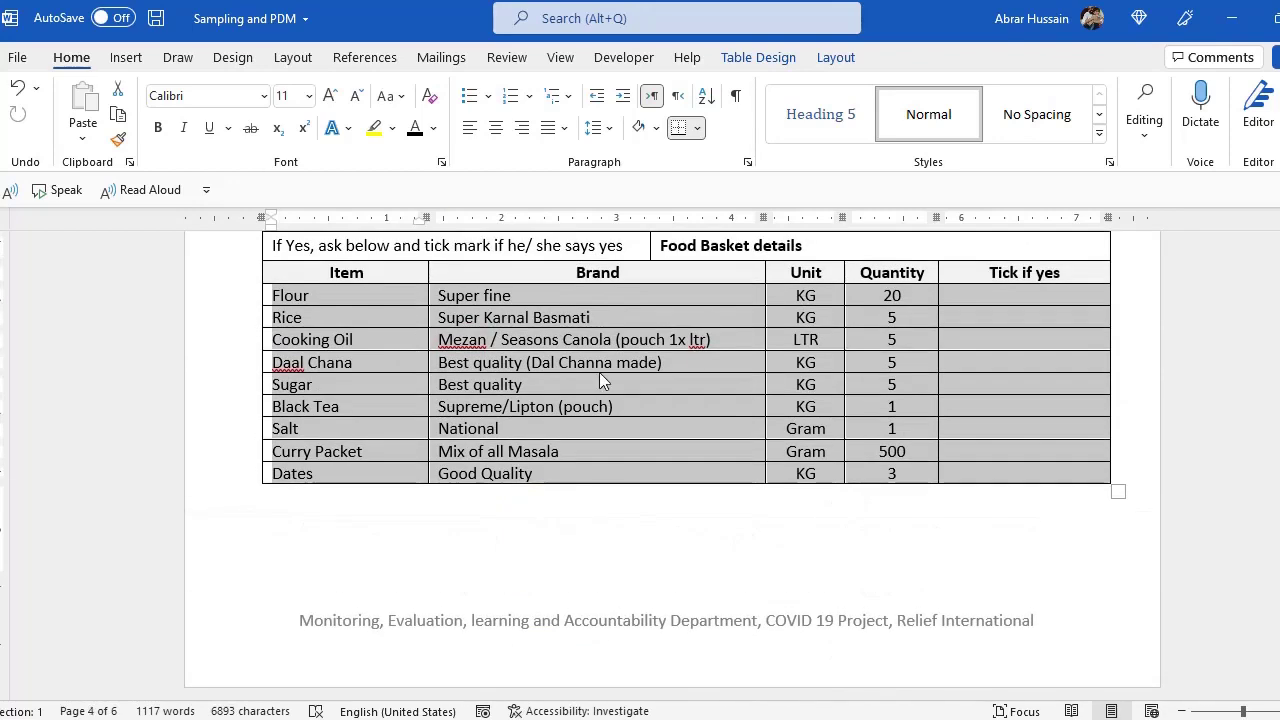
{"action": "scroll", "coordinate": [599, 372], "scroll_direction": "down", "scroll_amount": 8}
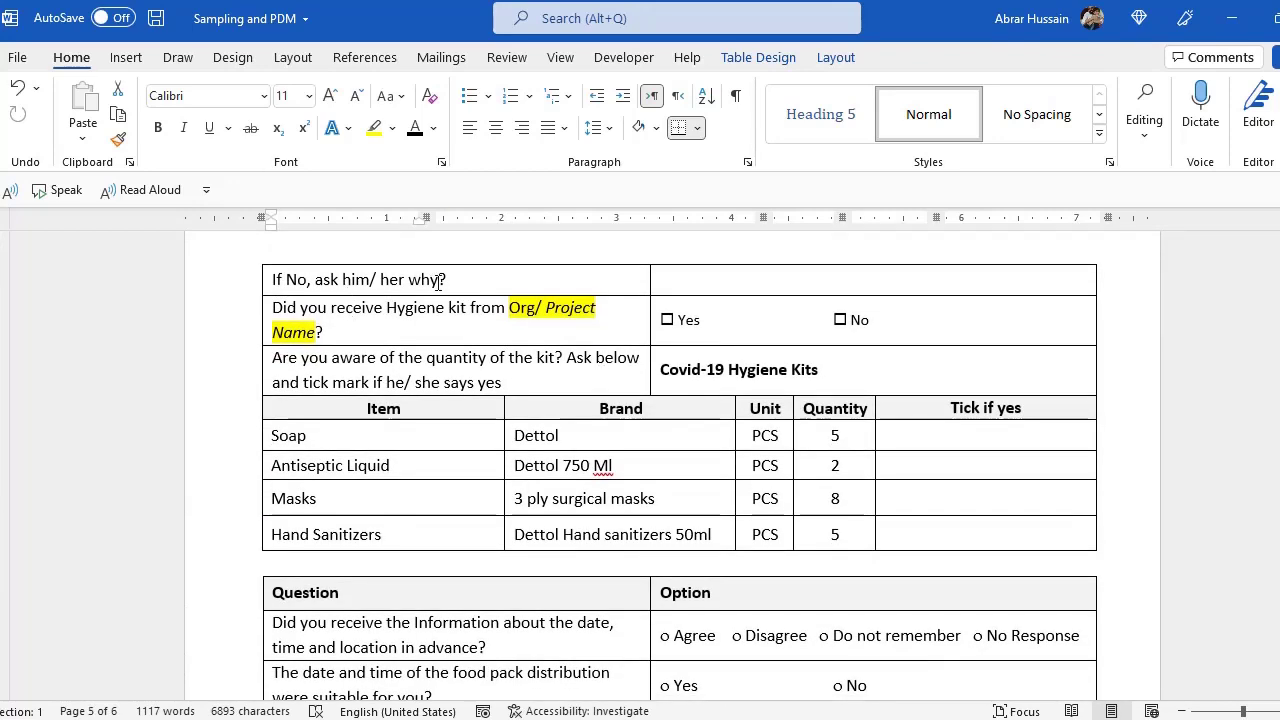
{"action": "left_click", "coordinate": [704, 282]}
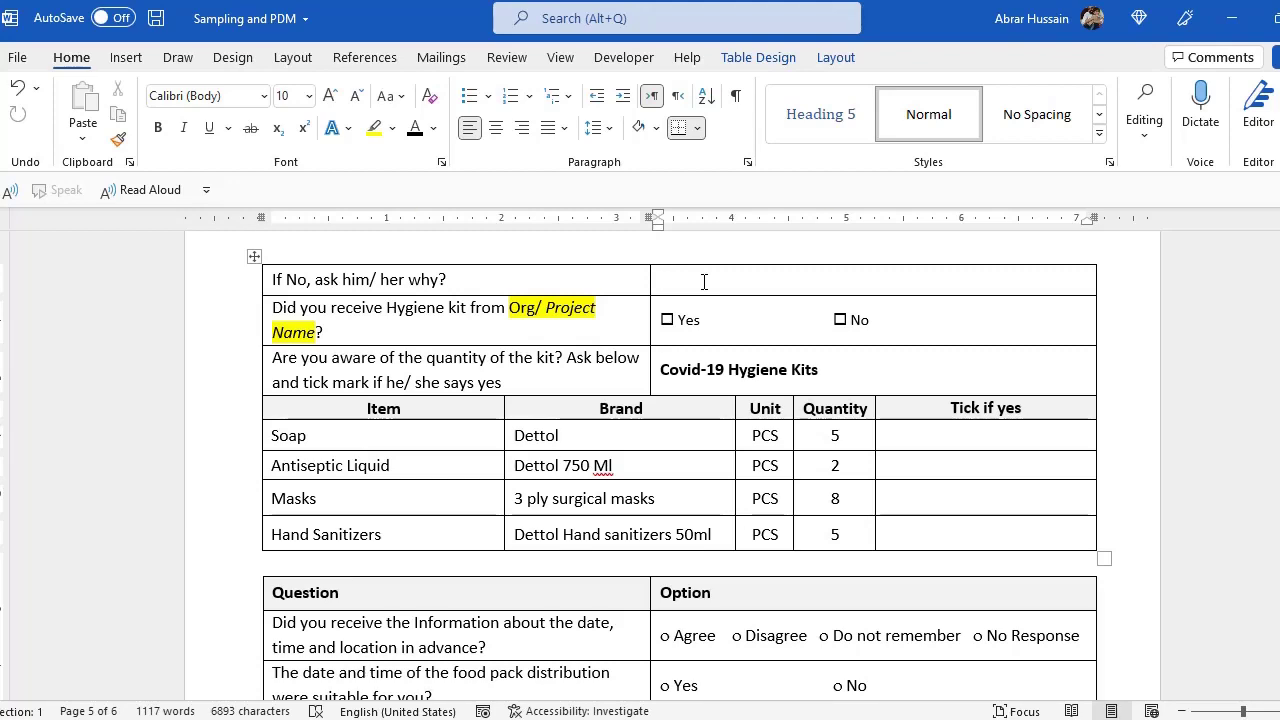
{"action": "scroll", "coordinate": [704, 282], "scroll_direction": "up", "scroll_amount": 8}
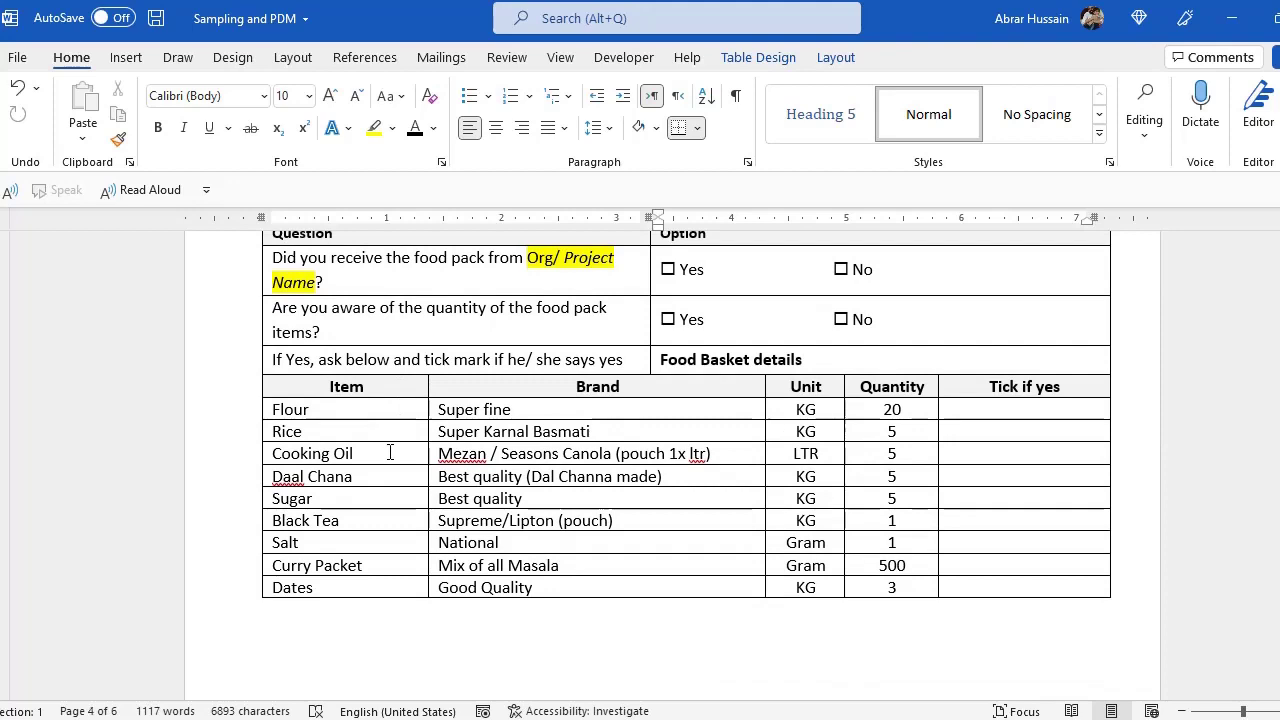
{"action": "scroll", "coordinate": [730, 485], "scroll_direction": "down", "scroll_amount": 8}
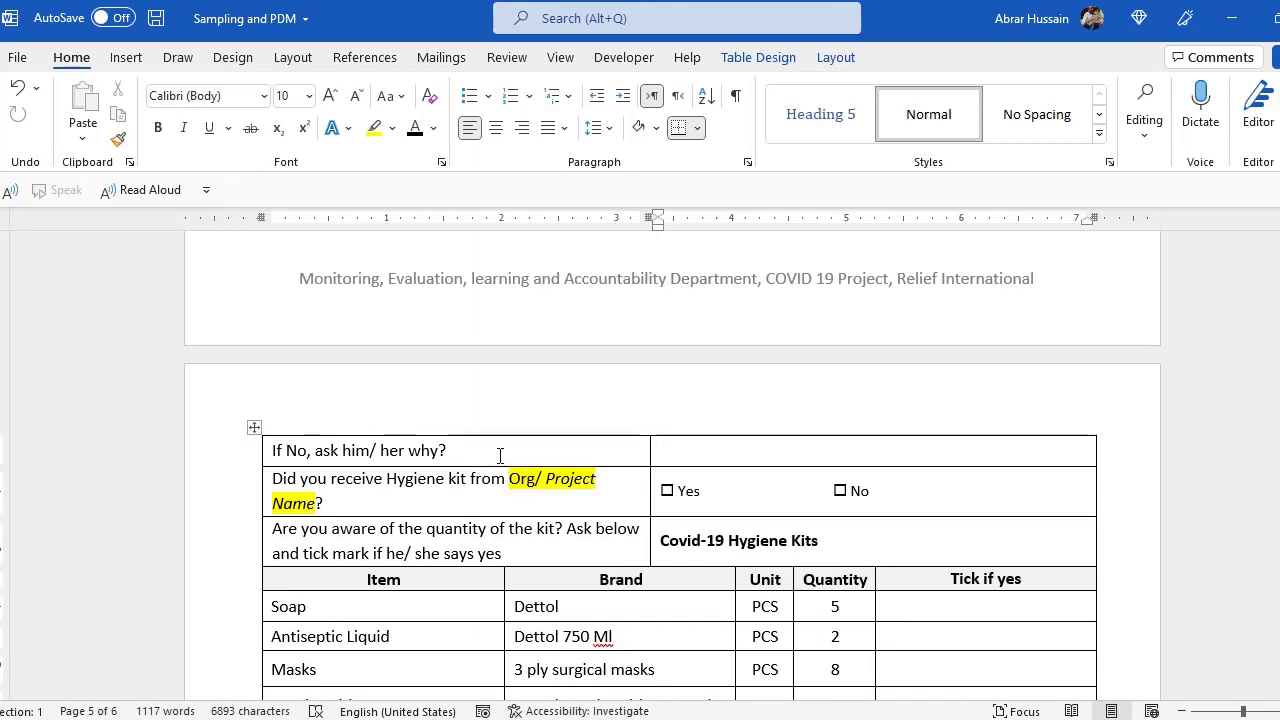
Look through the Covid-19 Hygiene Kits table and go on to the distribution feedback questions
{"action": "scroll", "coordinate": [383, 490], "scroll_direction": "down", "scroll_amount": 4}
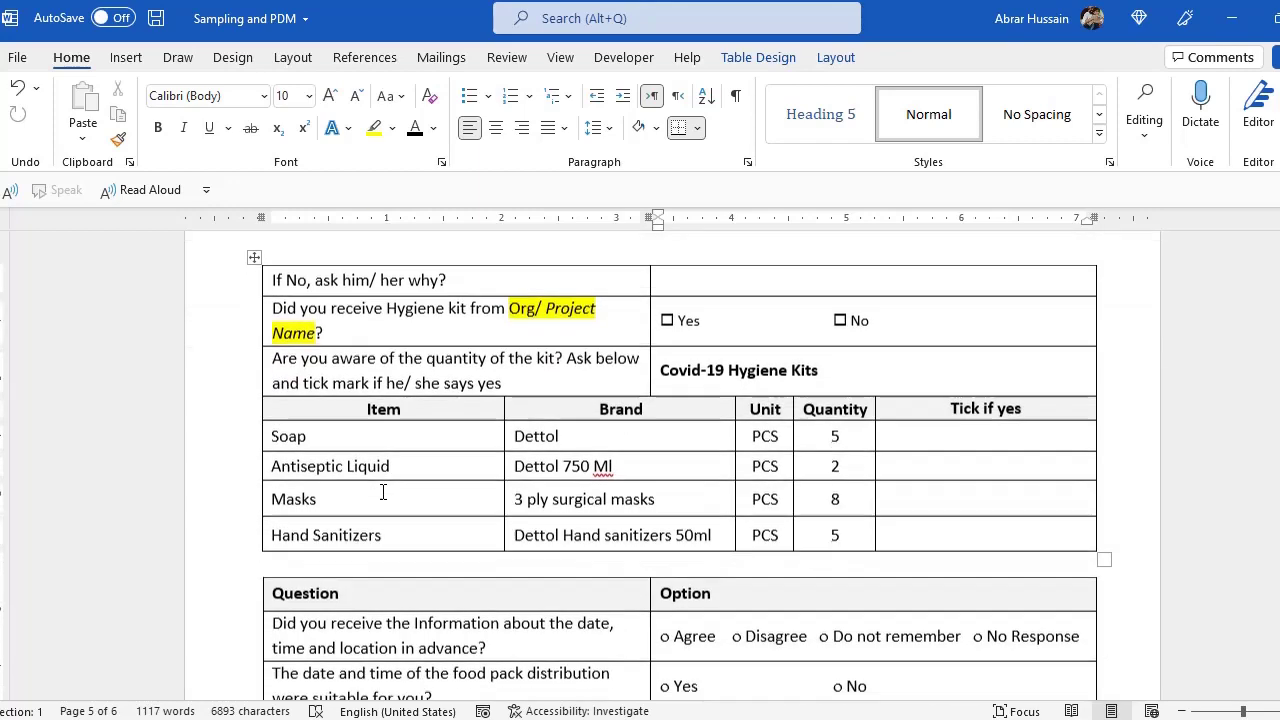
{"action": "scroll", "coordinate": [383, 492], "scroll_direction": "down", "scroll_amount": 1}
{"action": "scroll", "coordinate": [384, 493], "scroll_direction": "down", "scroll_amount": 3}
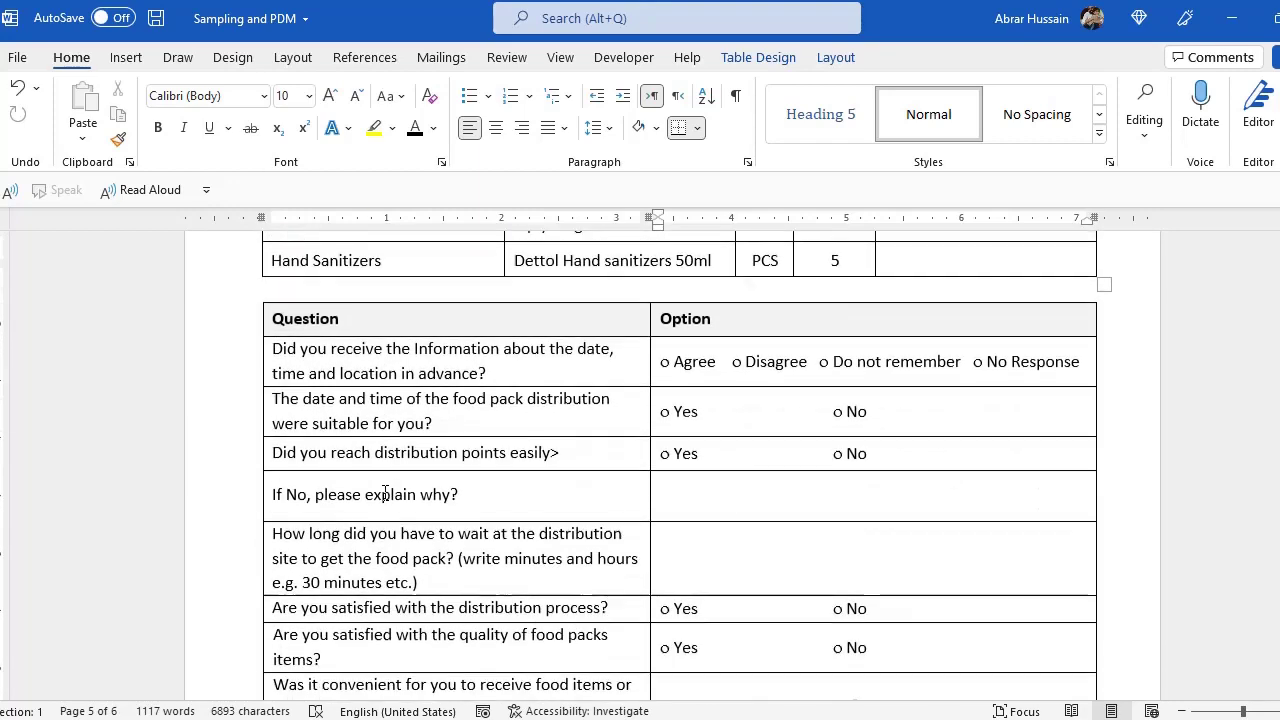
{"action": "scroll", "coordinate": [385, 493], "scroll_direction": "down", "scroll_amount": 1}
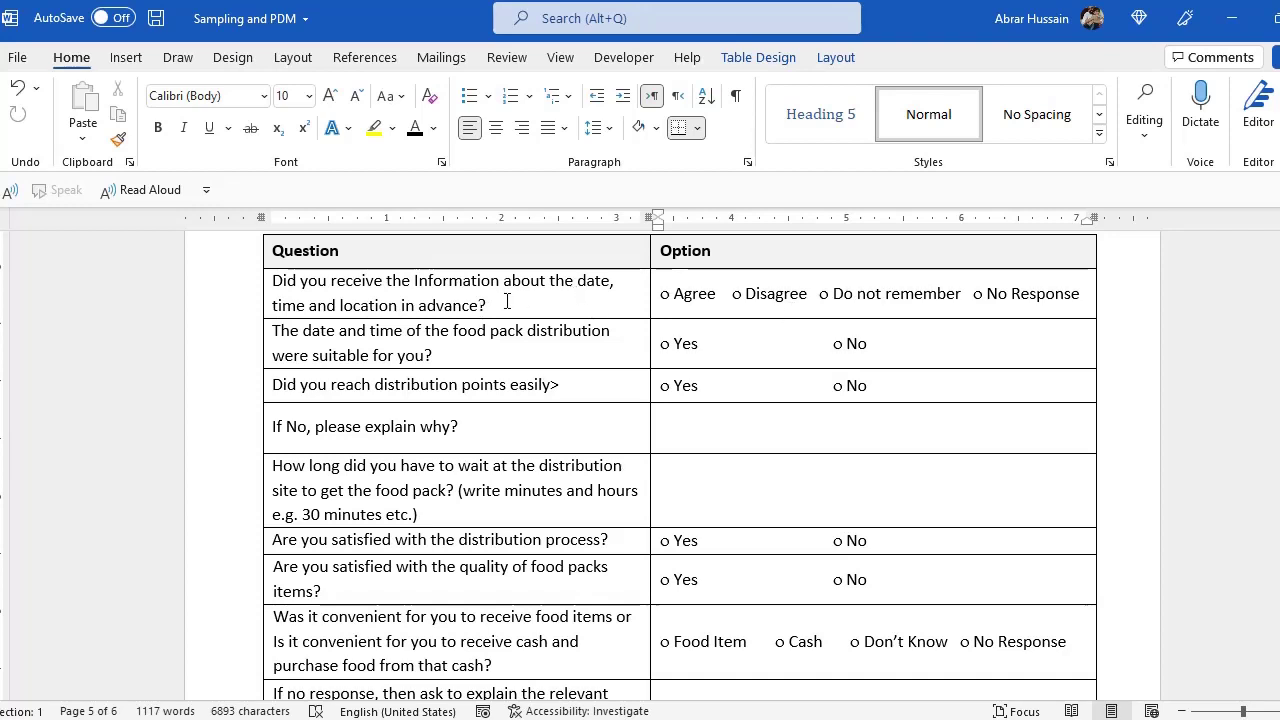
Examine the advance-information question with its answer options and the question on suitable food pack distribution date and time
{"action": "left_click_drag", "start_coordinate": [508, 302], "coordinate": [287, 281]}
{"action": "left_click", "coordinate": [546, 308]}
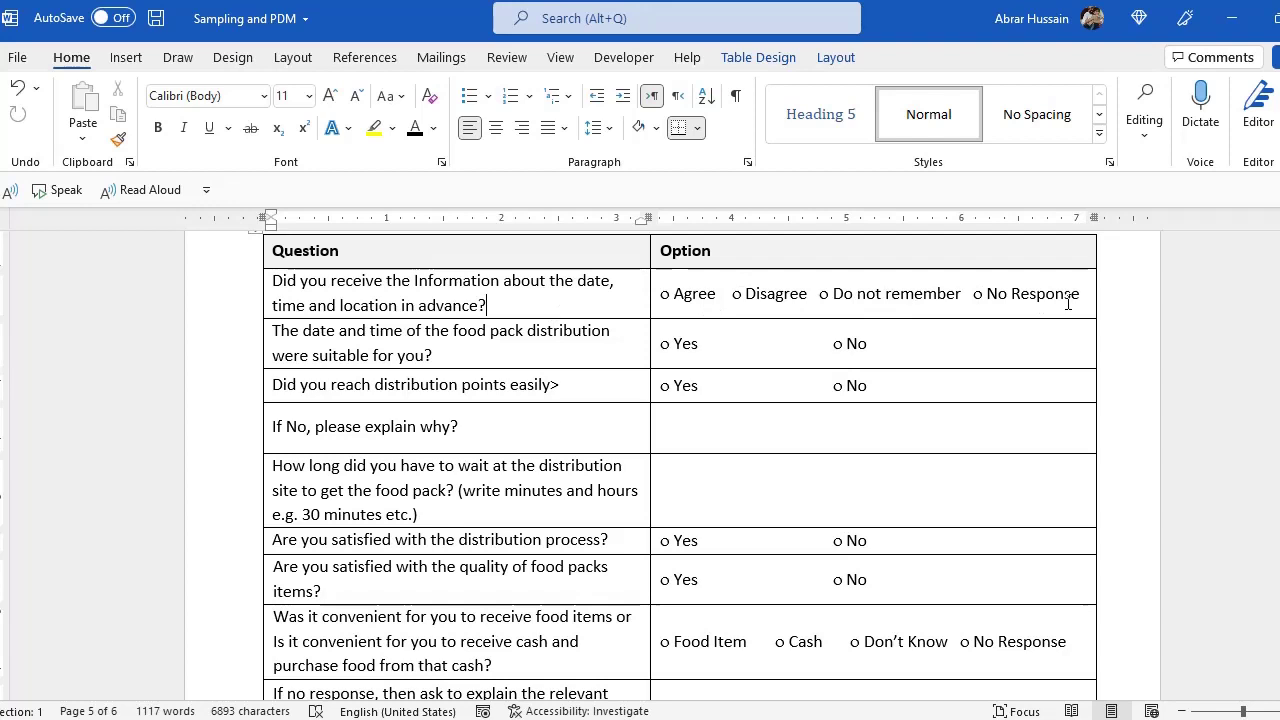
{"action": "left_click_drag", "start_coordinate": [676, 297], "coordinate": [1080, 294]}
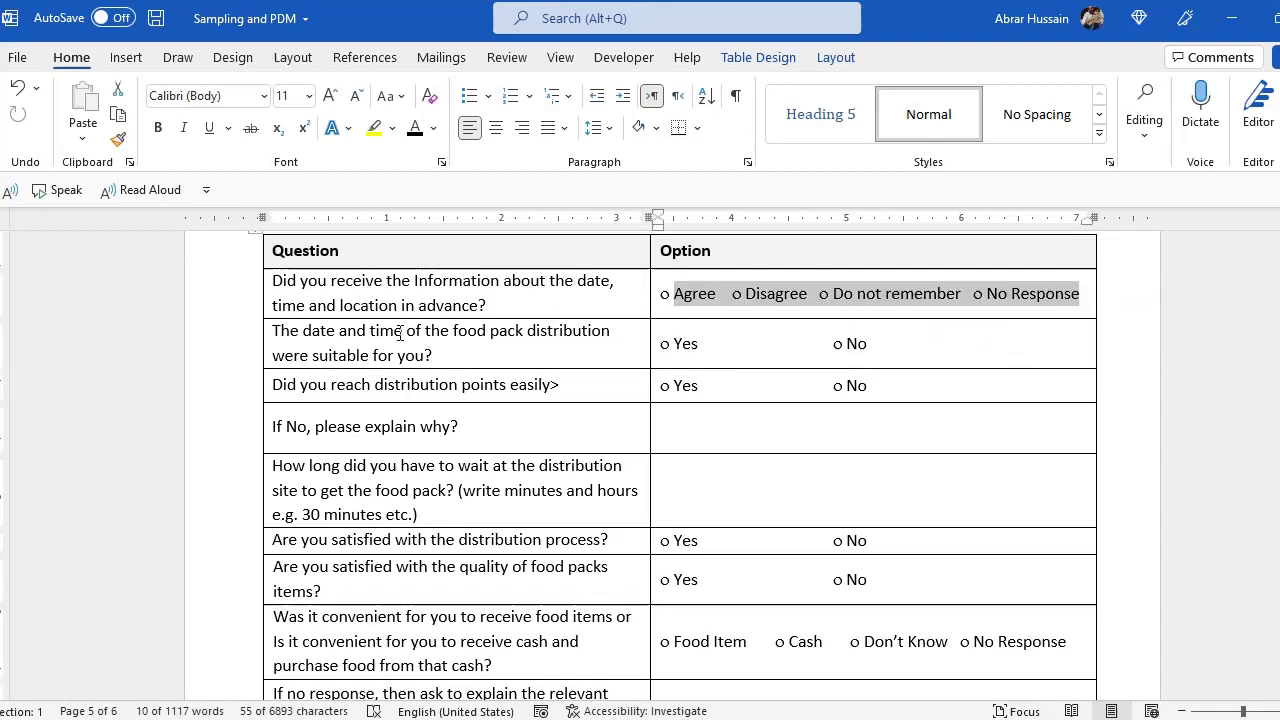
{"action": "left_click", "coordinate": [505, 305]}
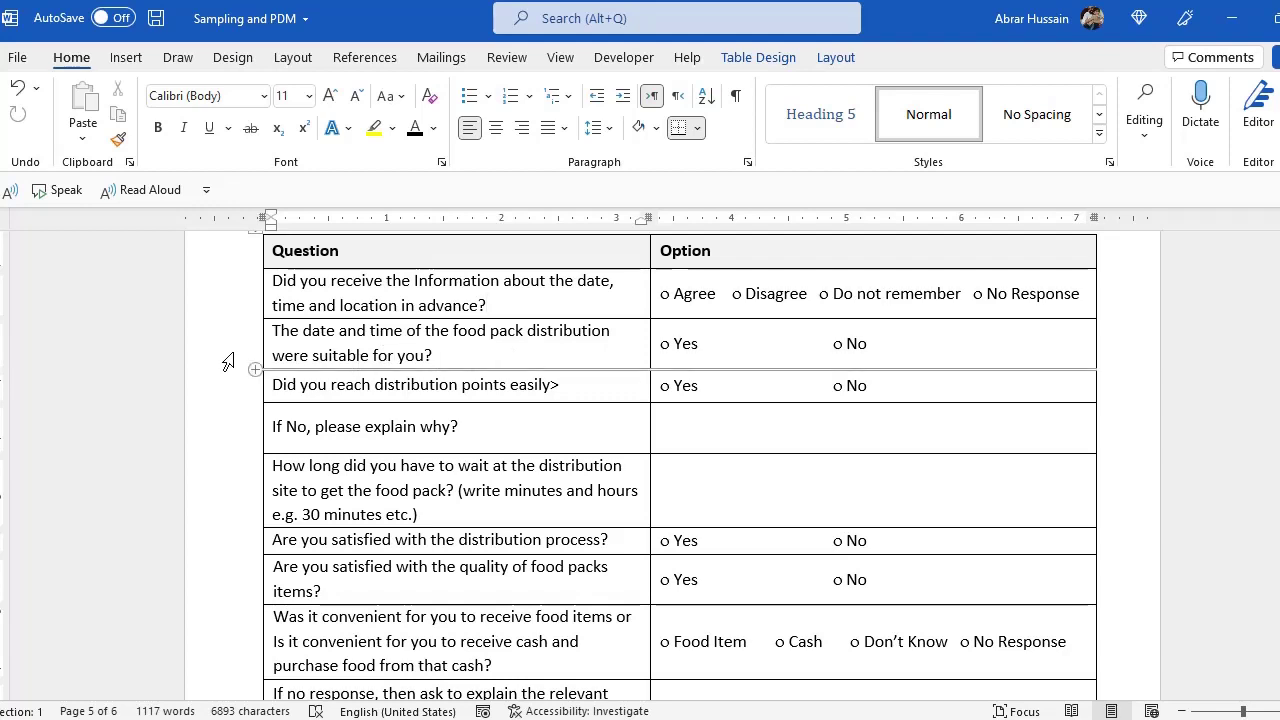
{"action": "left_click_drag", "start_coordinate": [455, 358], "coordinate": [273, 330]}
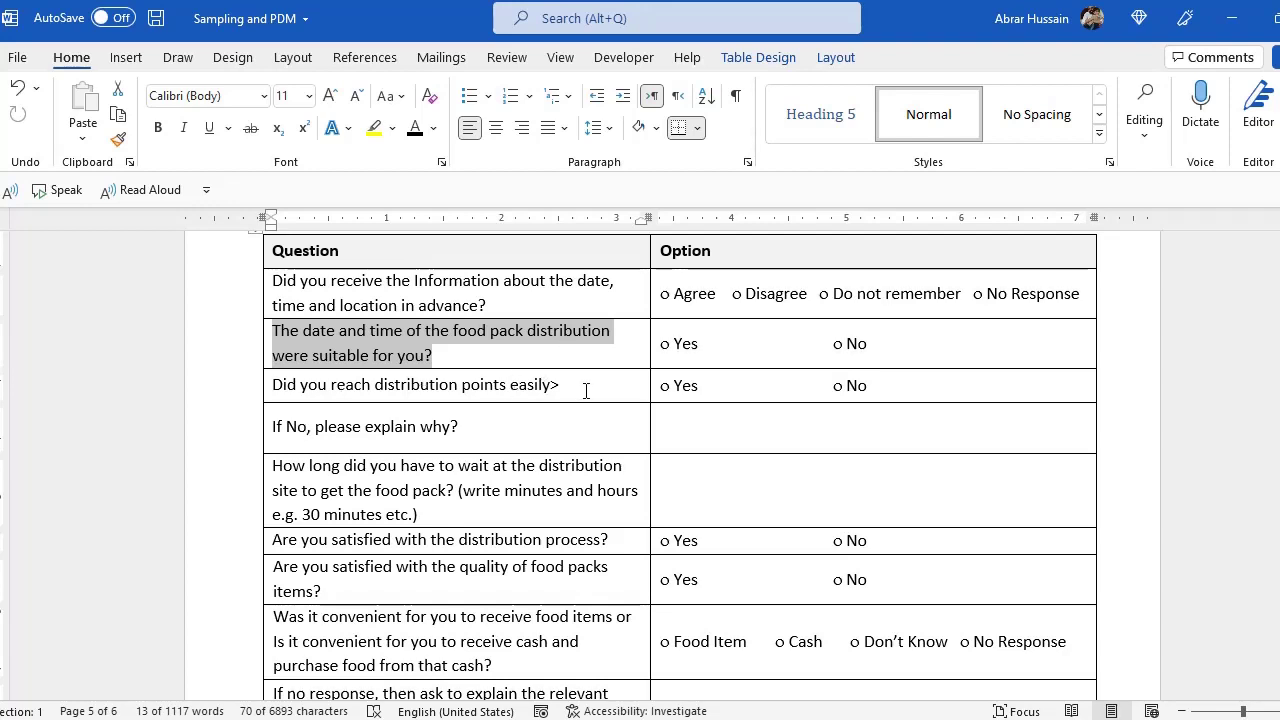
Replace the ">" ending "Did you reach distribution points easily" with a question mark
{"action": "left_click", "coordinate": [586, 390]}
{"action": "key", "text": "BackSpace"}
{"action": "type", "text": "?"}
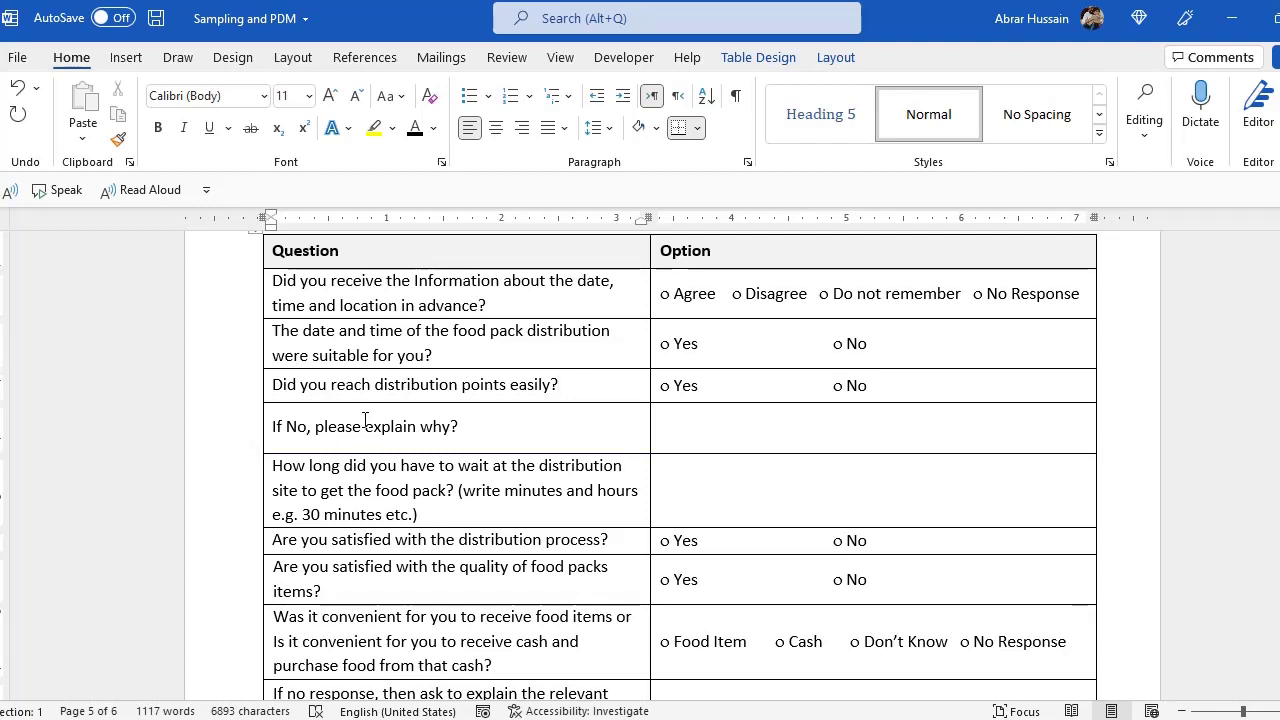
Examine the feedback rows from "If No, please explain why?" through waiting time to satisfaction with the distribution process
{"action": "left_click", "coordinate": [768, 432]}
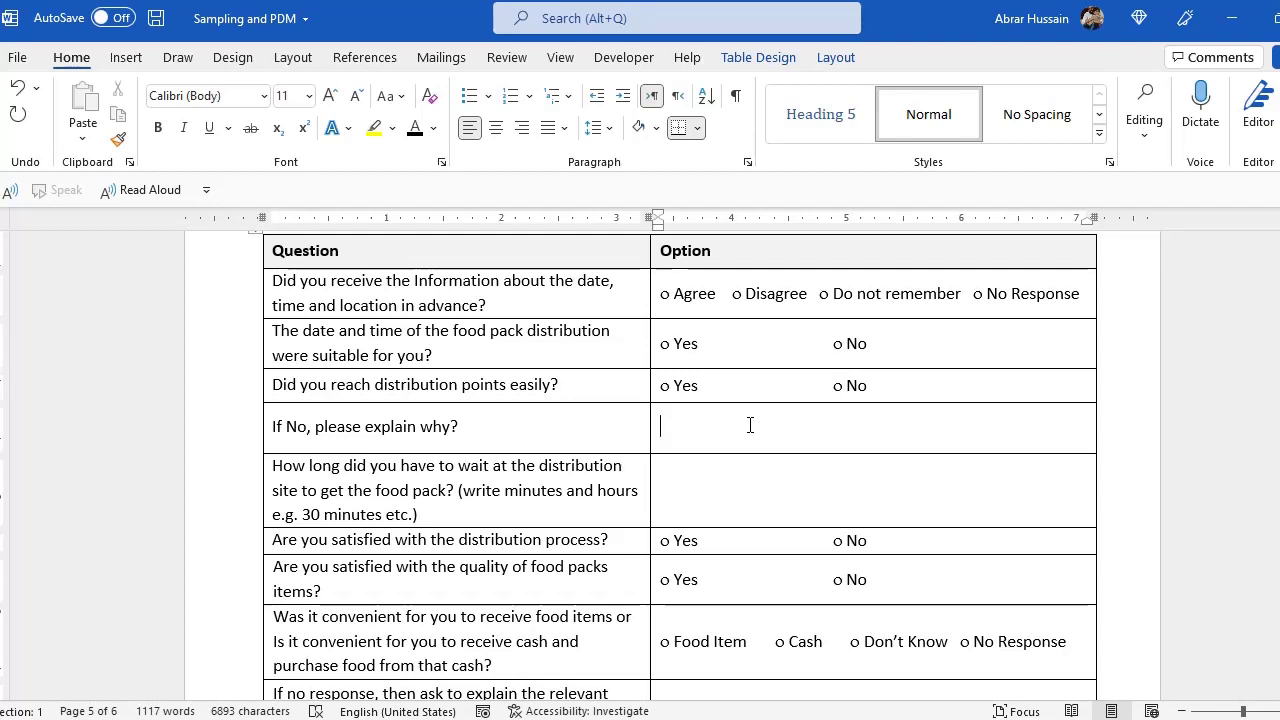
{"action": "scroll", "coordinate": [500, 400], "scroll_direction": "down", "scroll_amount": 3}
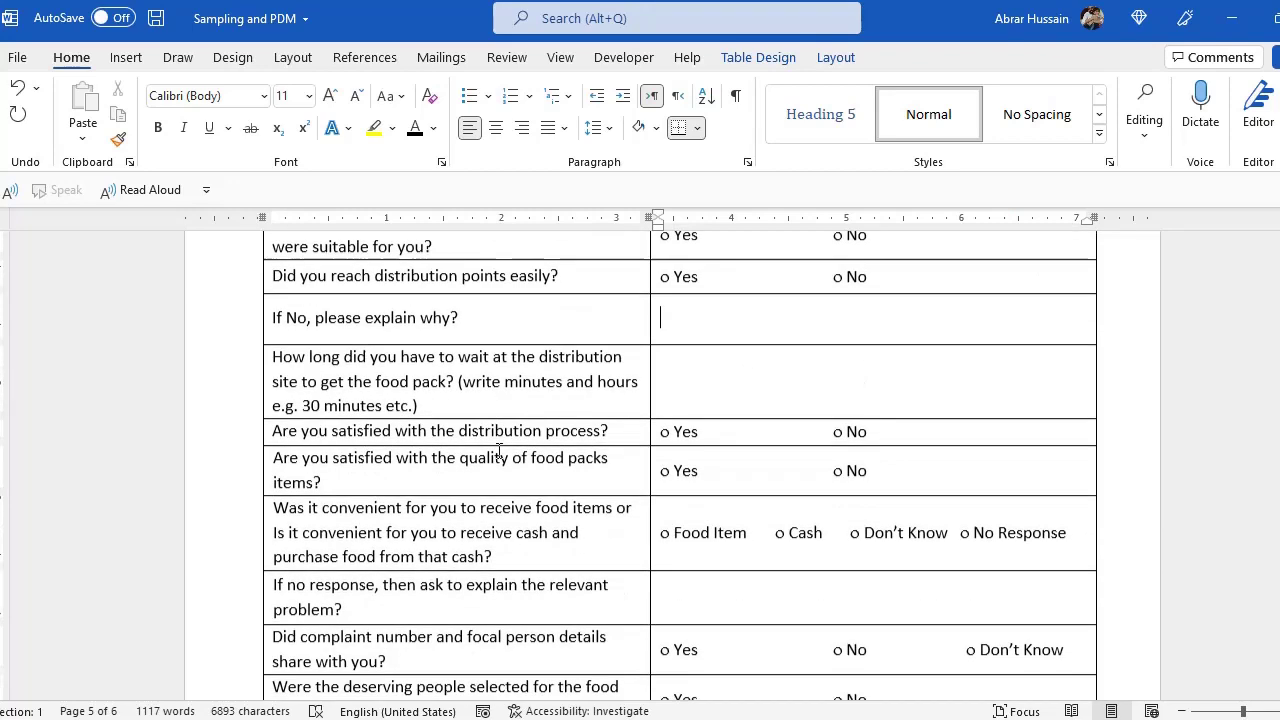
{"action": "left_click", "coordinate": [292, 295]}
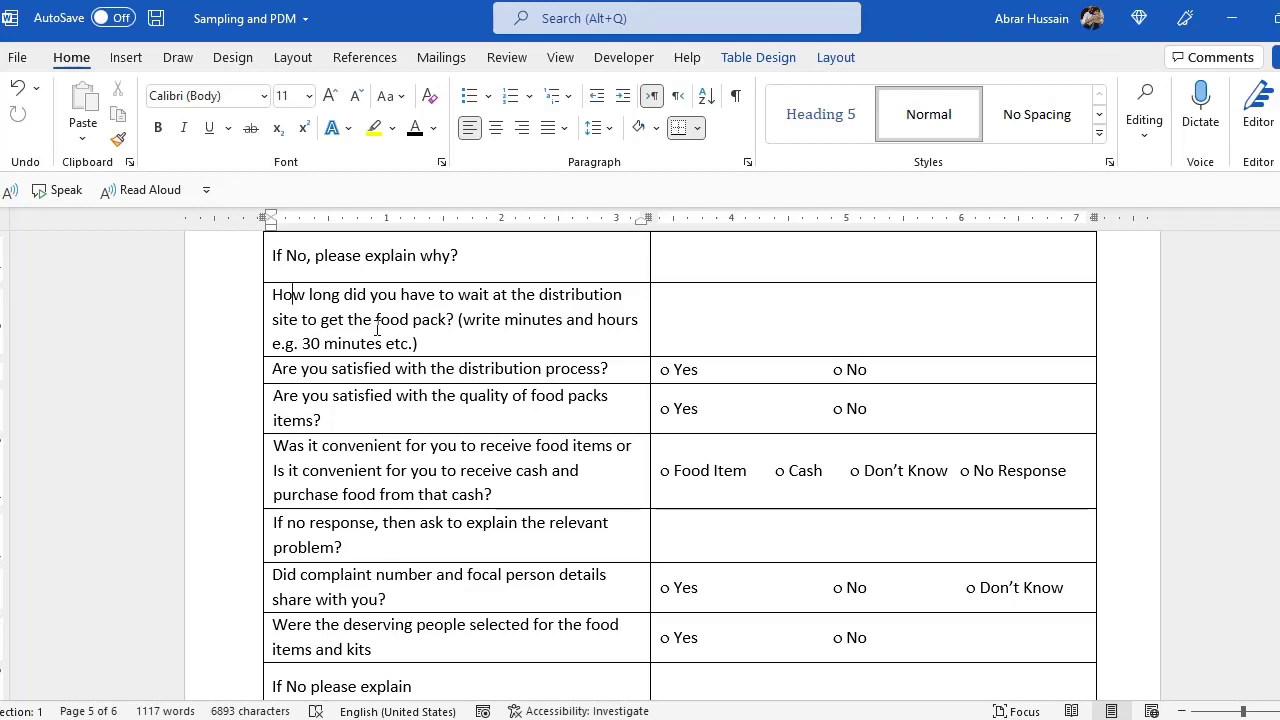
{"action": "left_click_drag", "start_coordinate": [432, 346], "coordinate": [297, 298]}
{"action": "left_click", "coordinate": [443, 342]}
{"action": "left_click", "coordinate": [720, 318]}
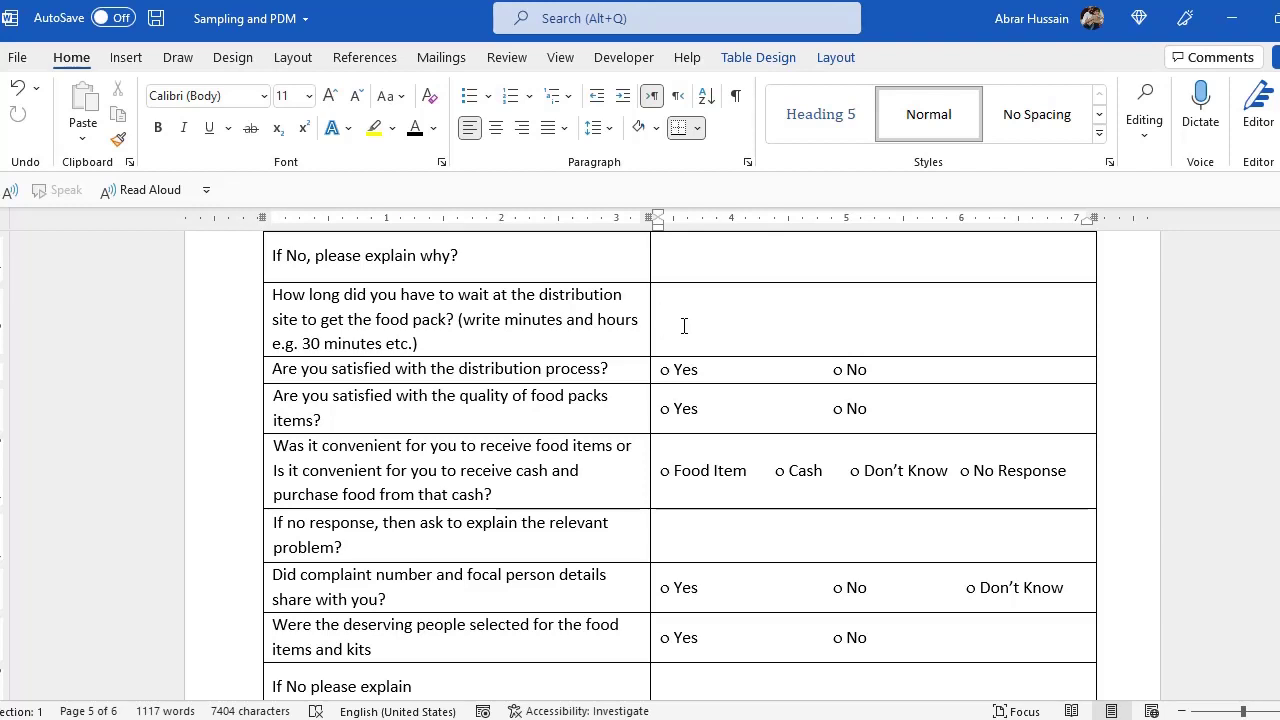
{"action": "scroll", "coordinate": [684, 326], "scroll_direction": "down", "scroll_amount": 1}
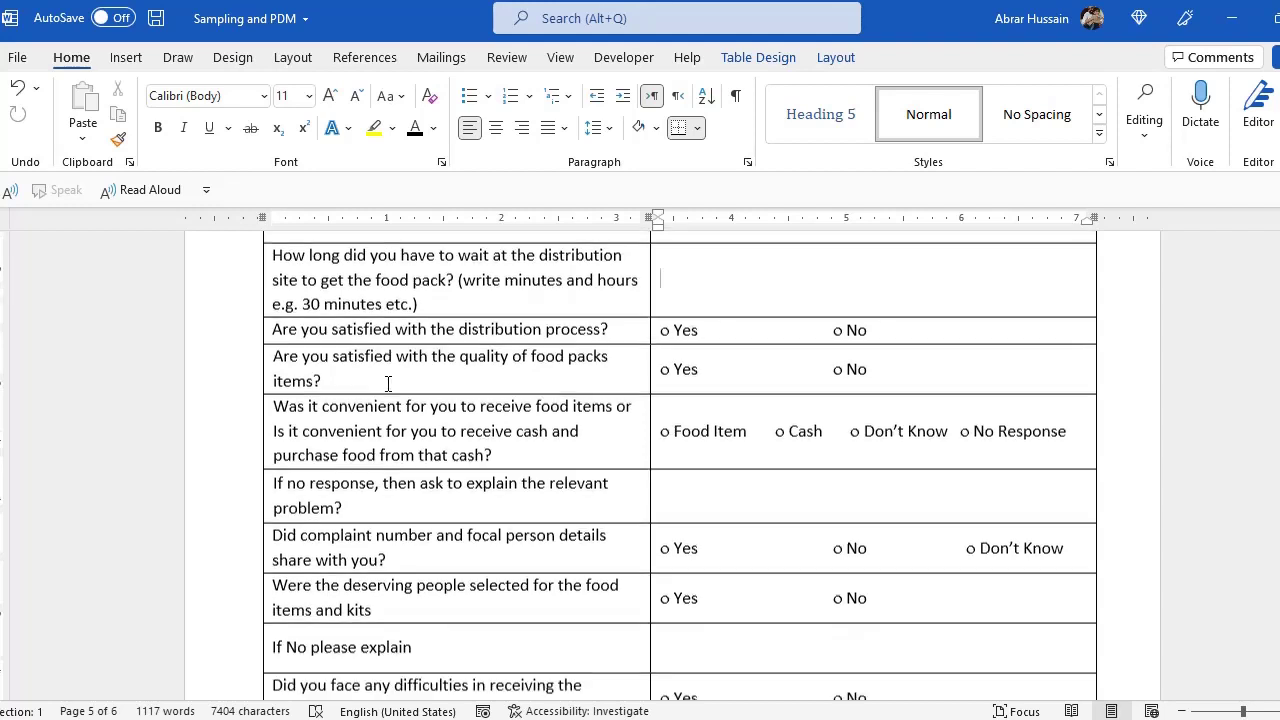
{"action": "left_click_drag", "start_coordinate": [623, 311], "coordinate": [274, 314]}
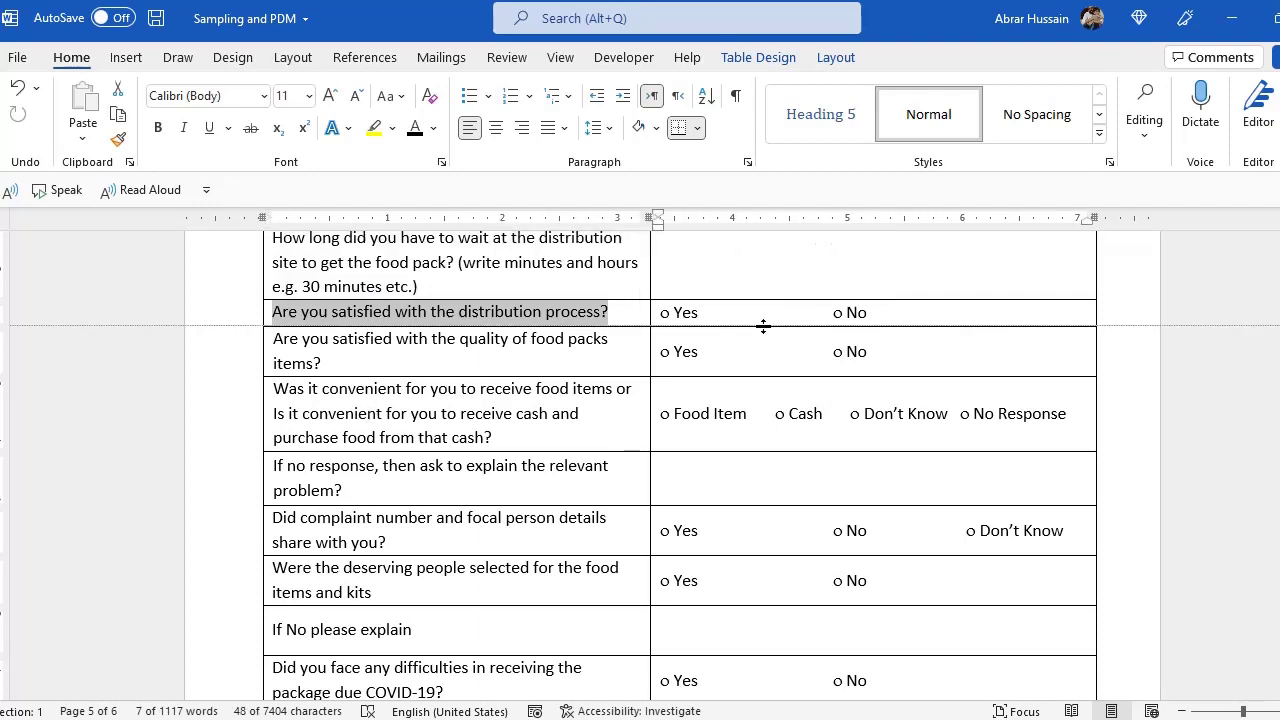
Examine the satisfaction questions and the question on receiving food items or cash, together with their answer options
{"action": "left_click_drag", "start_coordinate": [751, 314], "coordinate": [866, 311]}
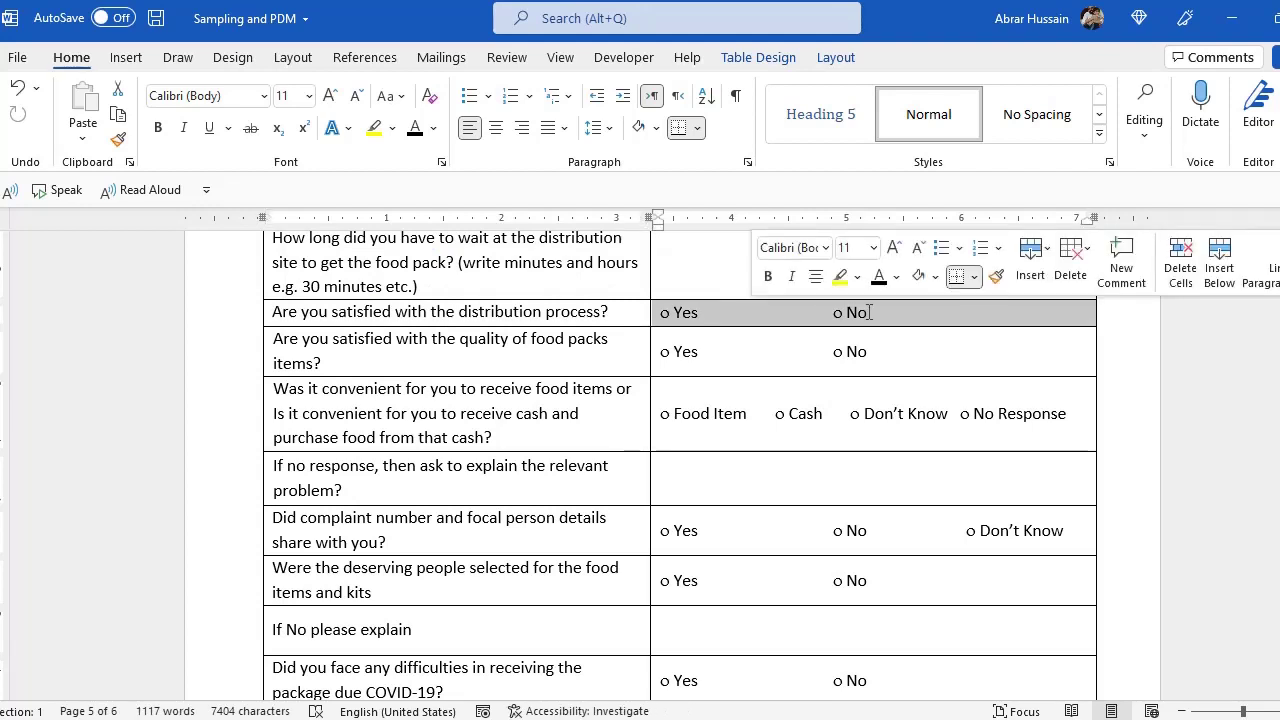
{"action": "left_click", "coordinate": [322, 348]}
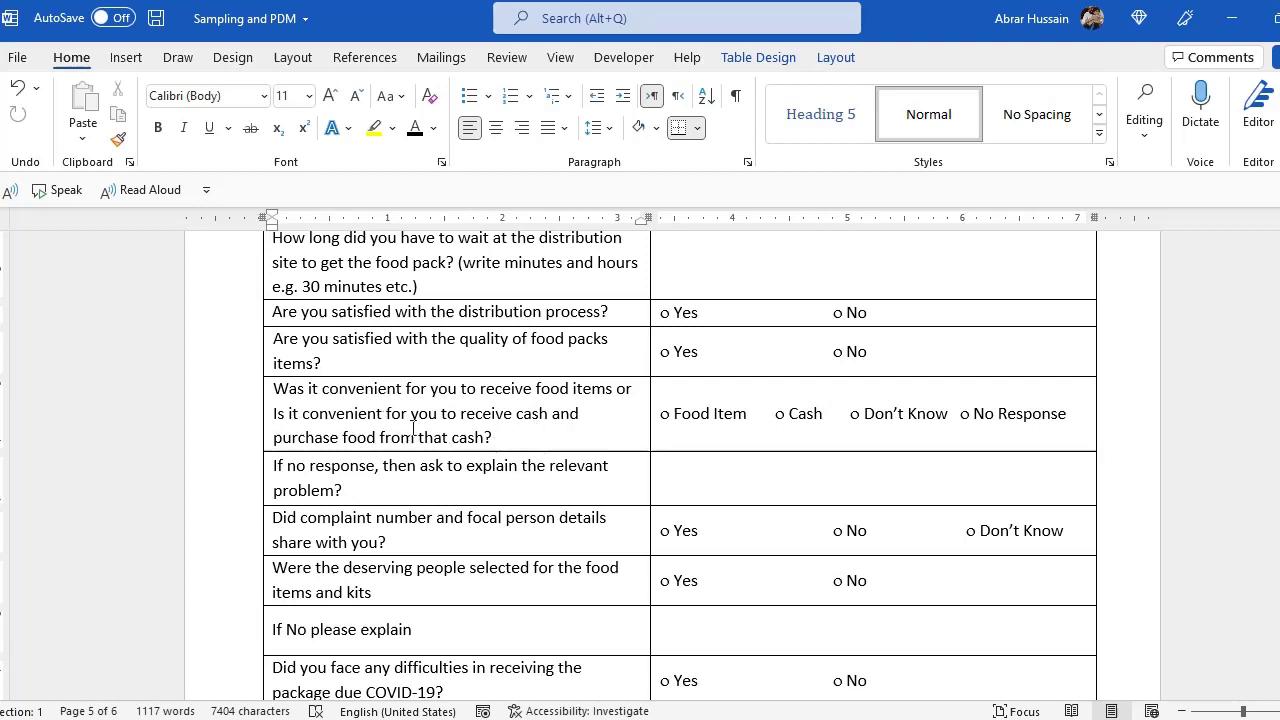
{"action": "left_click_drag", "start_coordinate": [496, 444], "coordinate": [278, 392]}
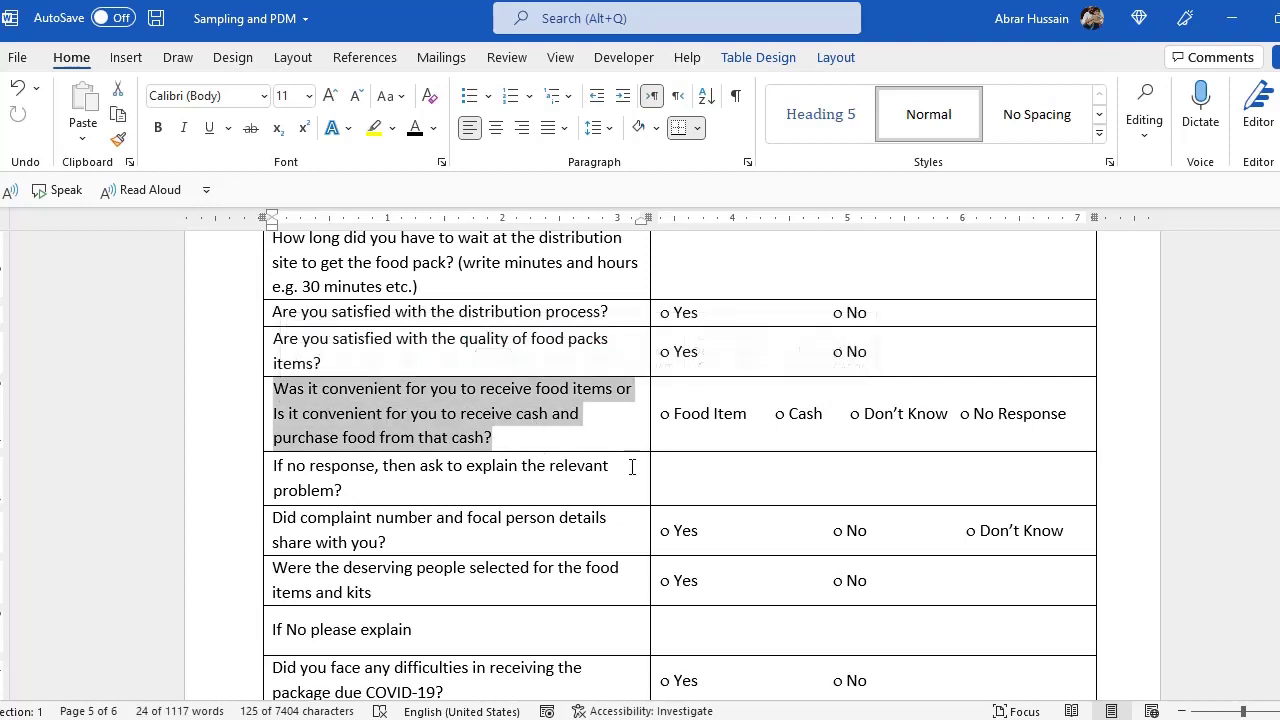
{"action": "left_click", "coordinate": [507, 445]}
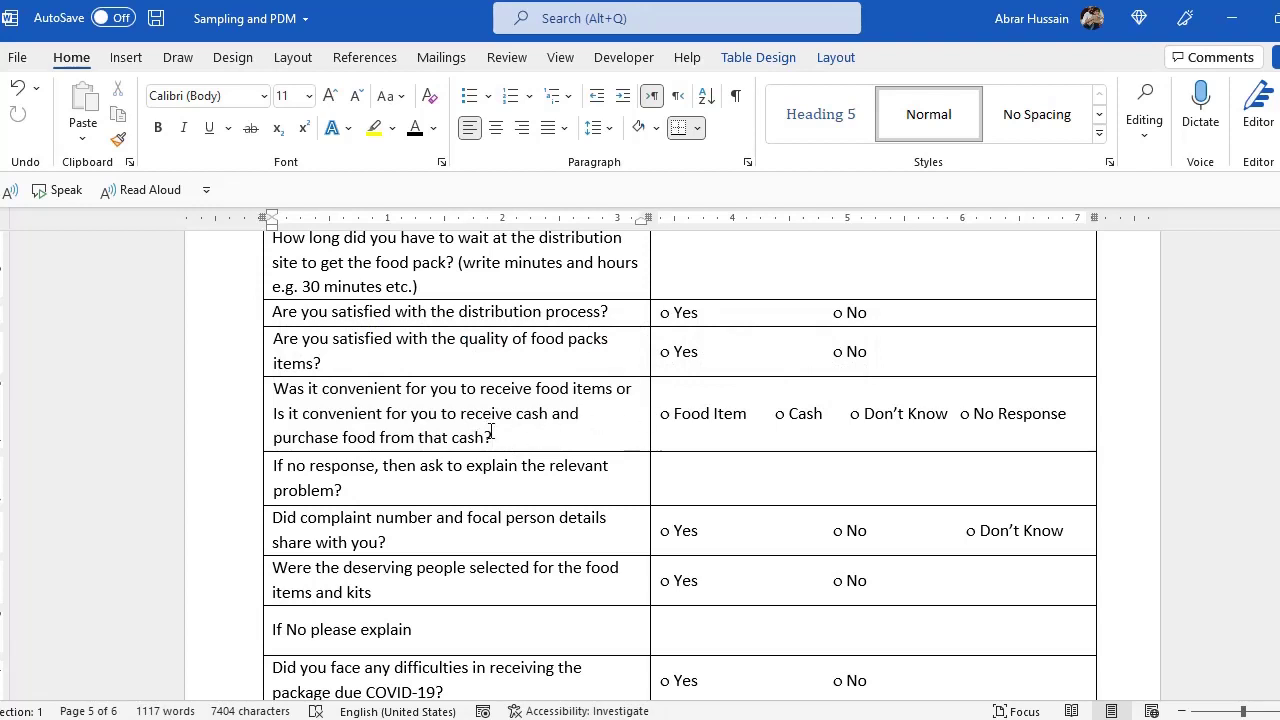
{"action": "left_click_drag", "start_coordinate": [492, 437], "coordinate": [273, 390]}
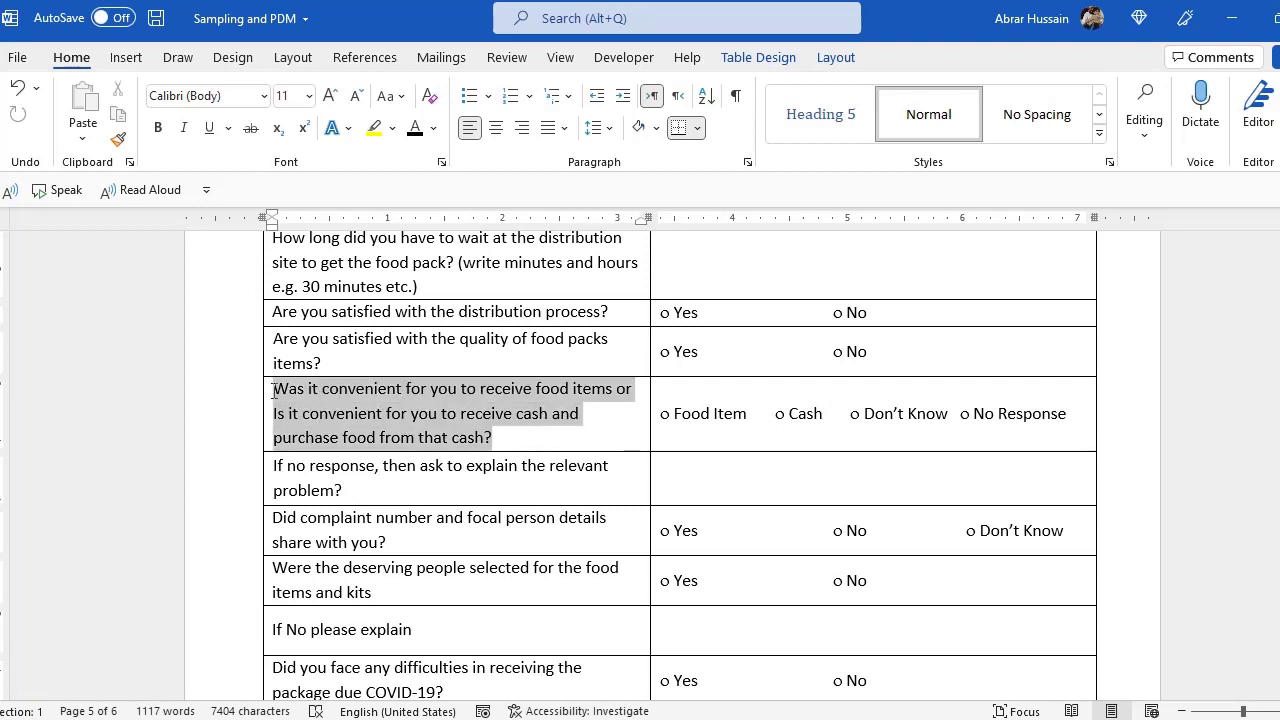
{"action": "left_click", "coordinate": [528, 444]}
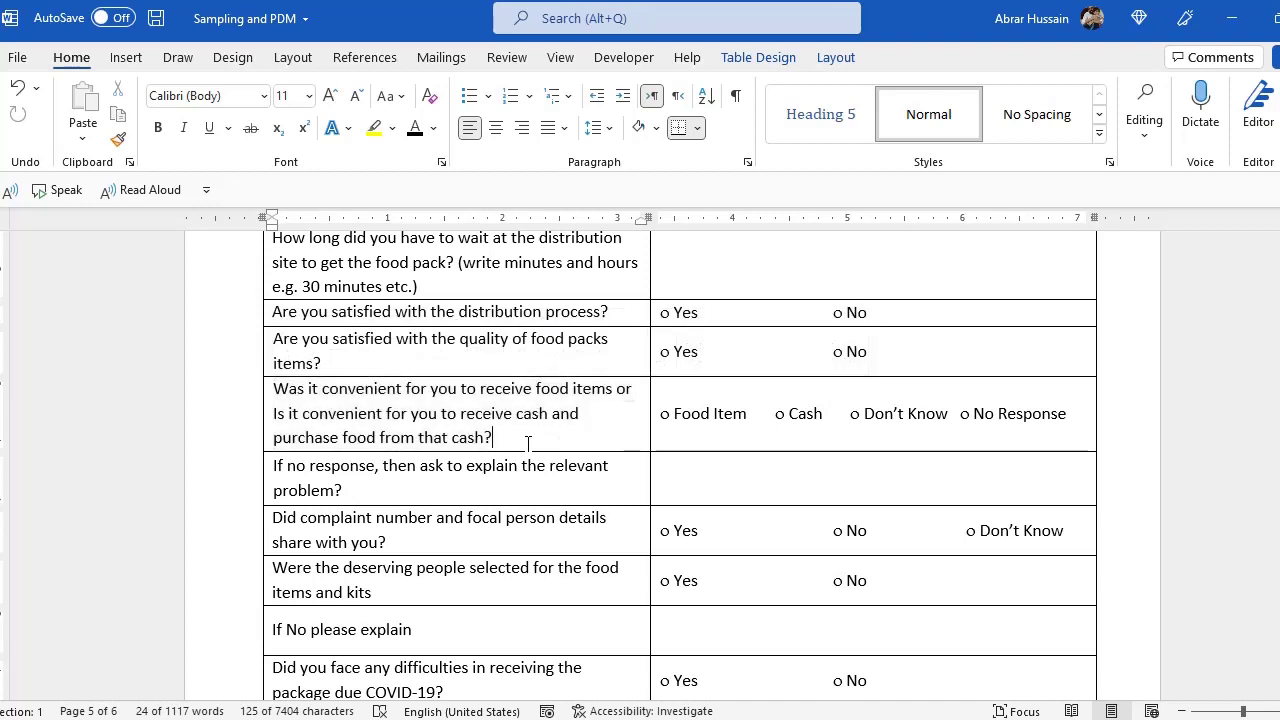
{"action": "left_click", "coordinate": [688, 421]}
{"action": "left_click", "coordinate": [1023, 416]}
{"action": "left_click_drag", "start_coordinate": [422, 408], "coordinate": [963, 391]}
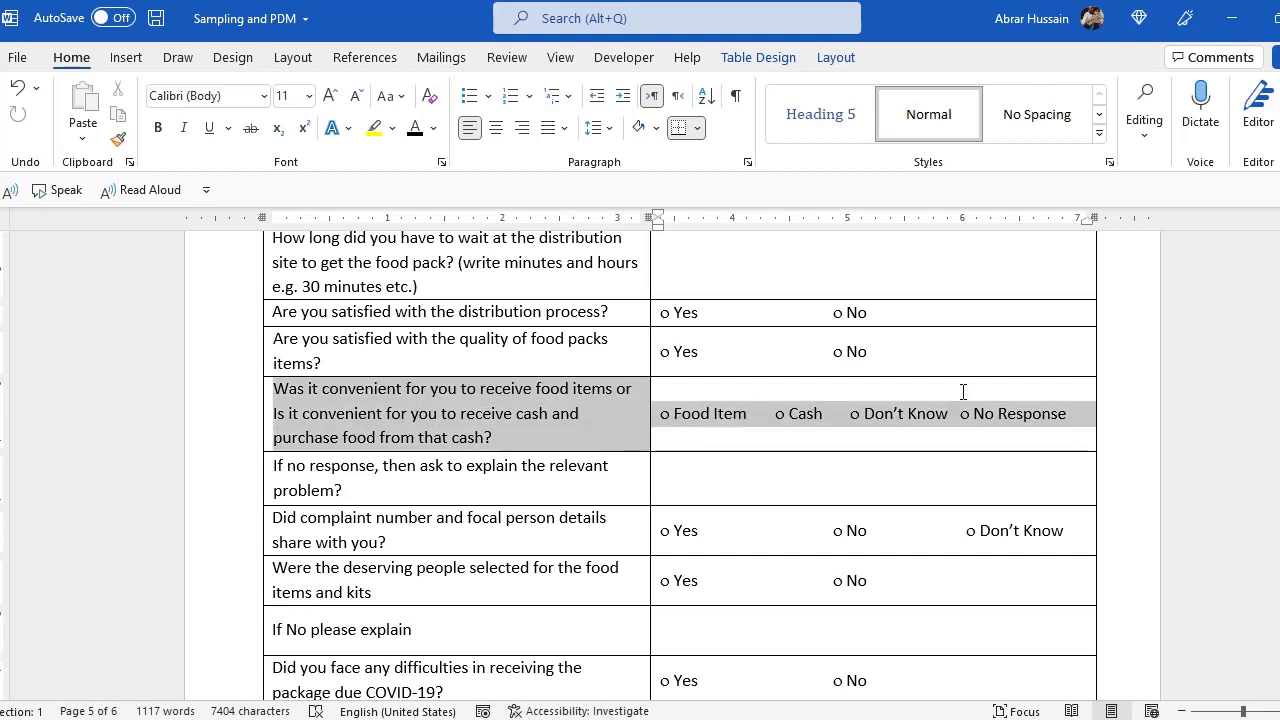
Examine the "If no response" follow-up row and the question on sharing the complaint number and focal person details
{"action": "scroll", "coordinate": [446, 483], "scroll_direction": "down", "scroll_amount": 3}
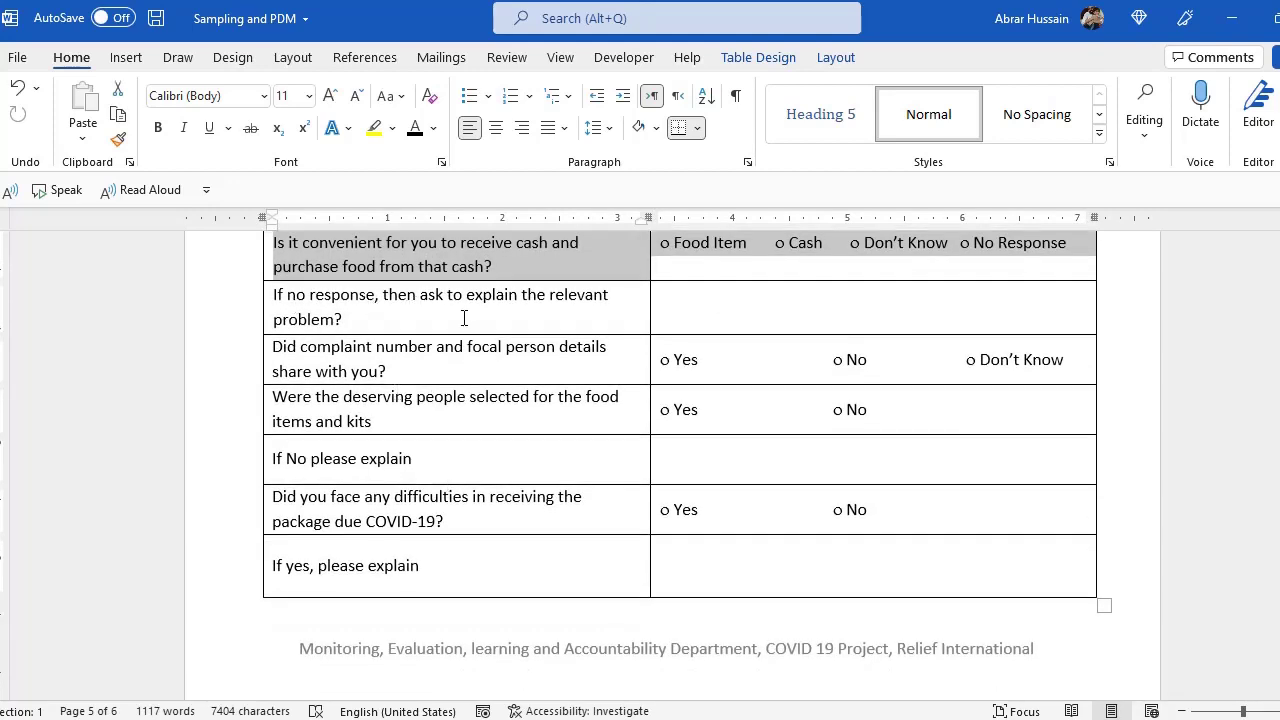
{"action": "left_click", "coordinate": [429, 319]}
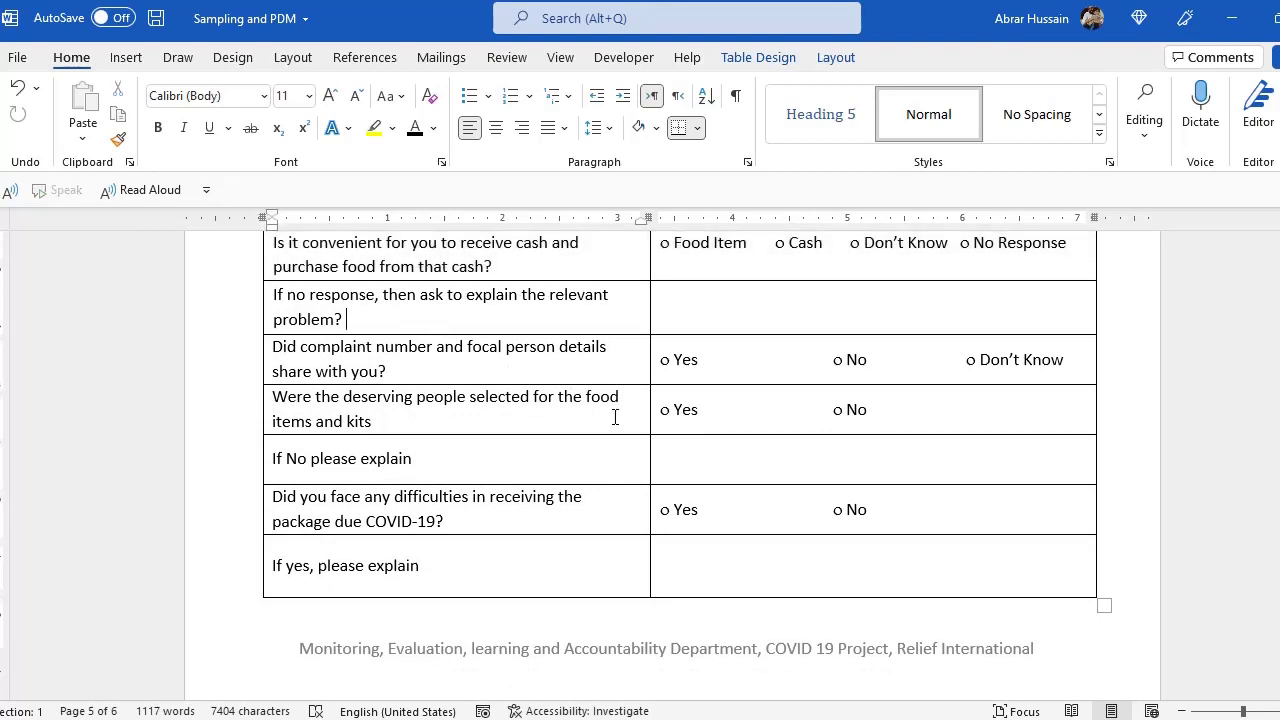
{"action": "scroll", "coordinate": [640, 345], "scroll_direction": "up", "scroll_amount": 2}
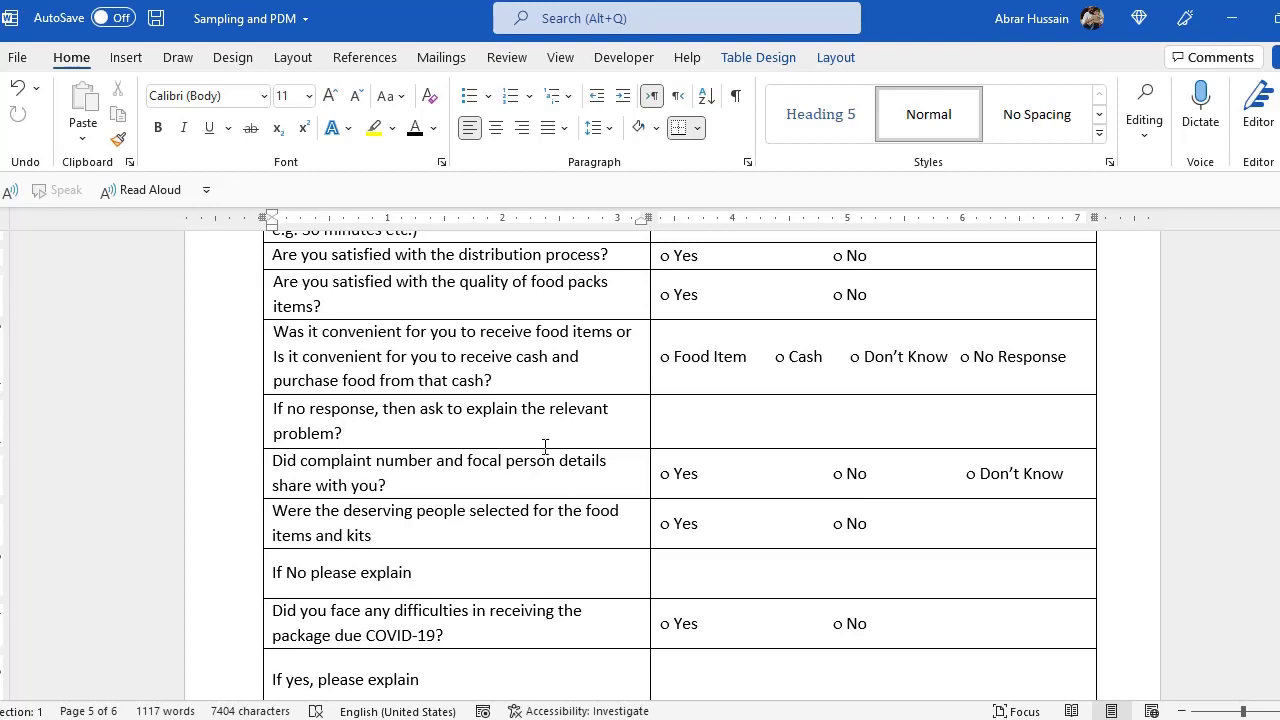
{"action": "scroll", "coordinate": [334, 486], "scroll_direction": "down", "scroll_amount": 3}
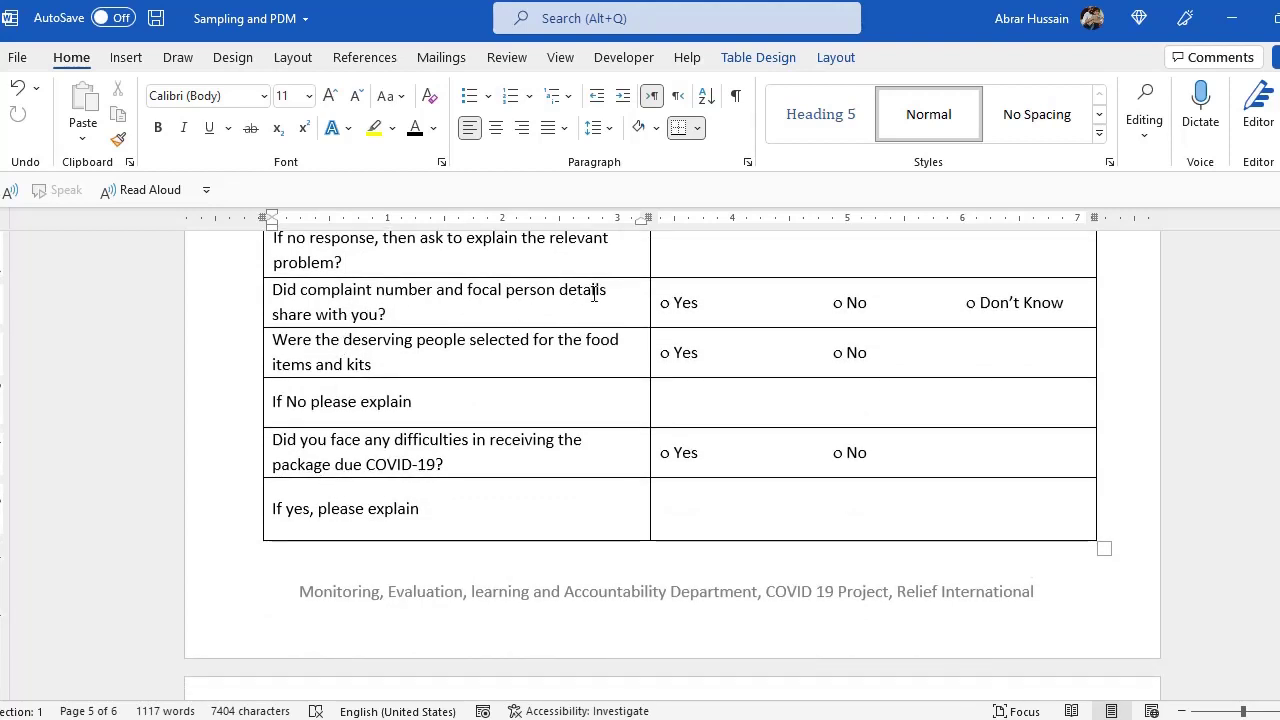
{"action": "left_click", "coordinate": [407, 318]}
Add a question mark at the end of "Were the deserving people selected for the food items and kits"
{"action": "triple_click", "coordinate": [385, 365]}
{"action": "left_click", "coordinate": [450, 370]}
{"action": "type", "text": "?"}
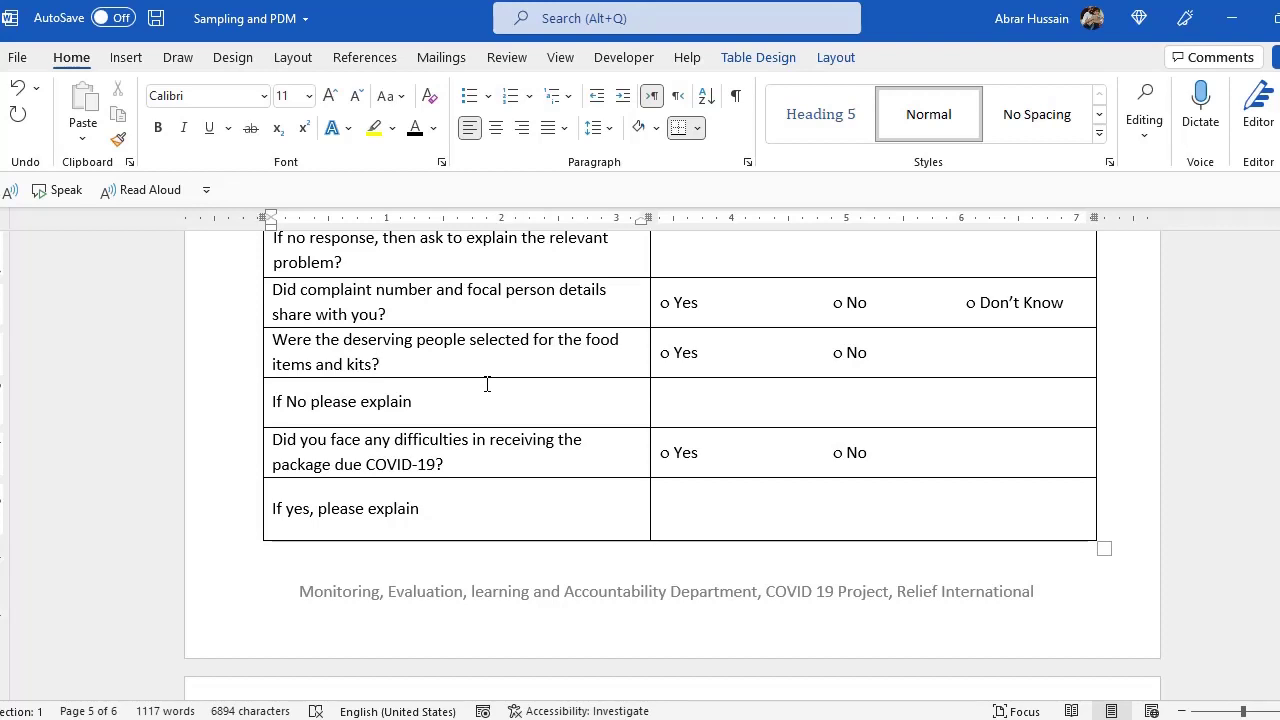
Examine the "If No please explain" row, the question on difficulties due to COVID-19 and its "If yes, please explain" row
{"action": "left_click", "coordinate": [399, 404]}
{"action": "left_click", "coordinate": [773, 397]}
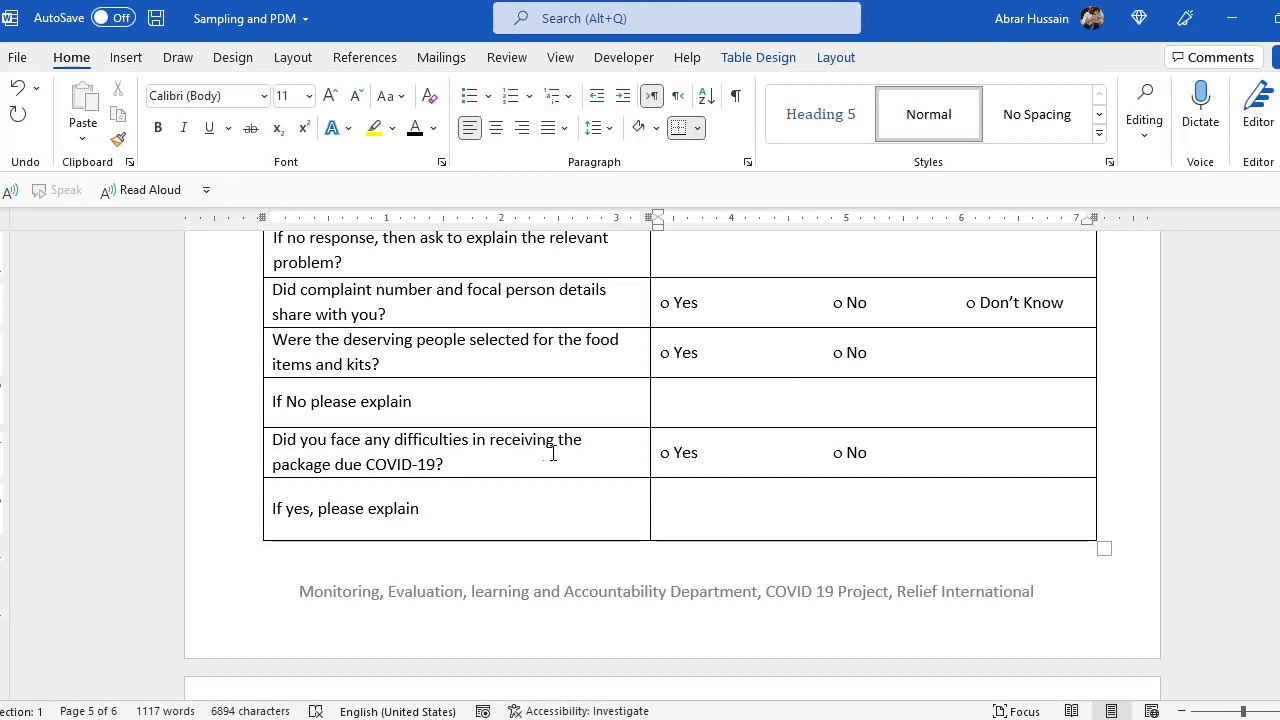
{"action": "left_click", "coordinate": [472, 448]}
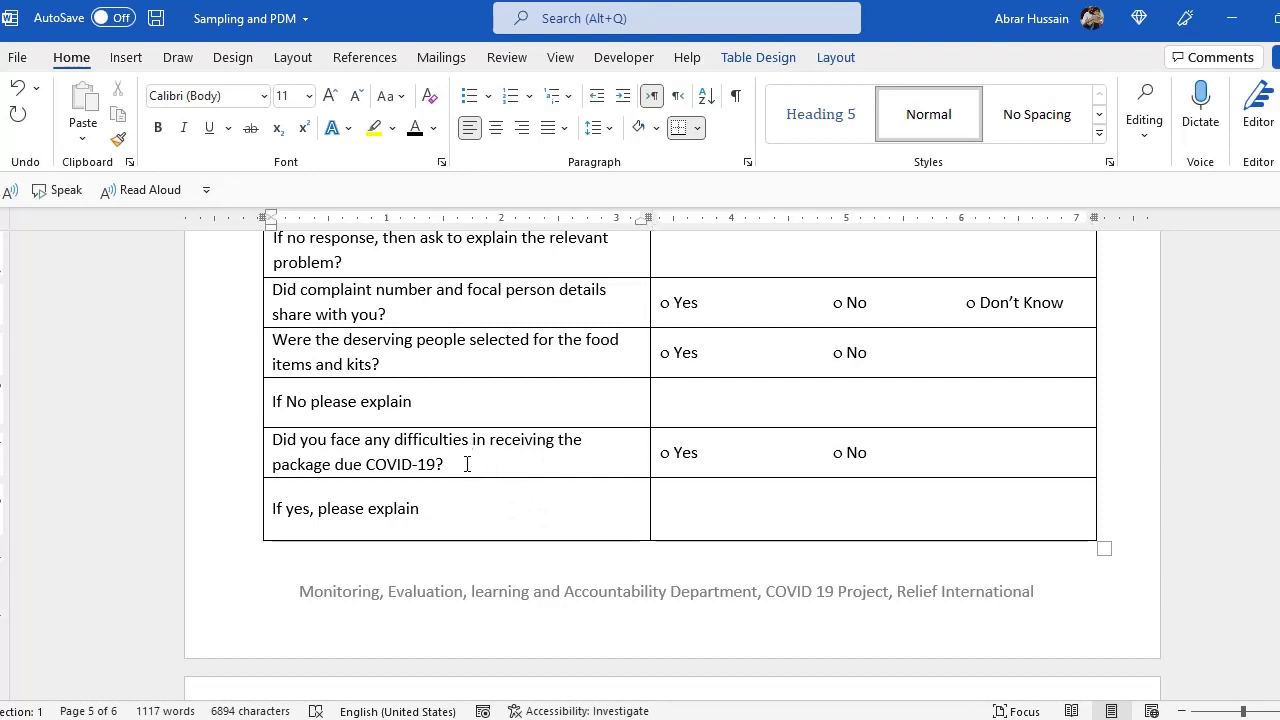
{"action": "left_click_drag", "start_coordinate": [320, 445], "coordinate": [687, 447]}
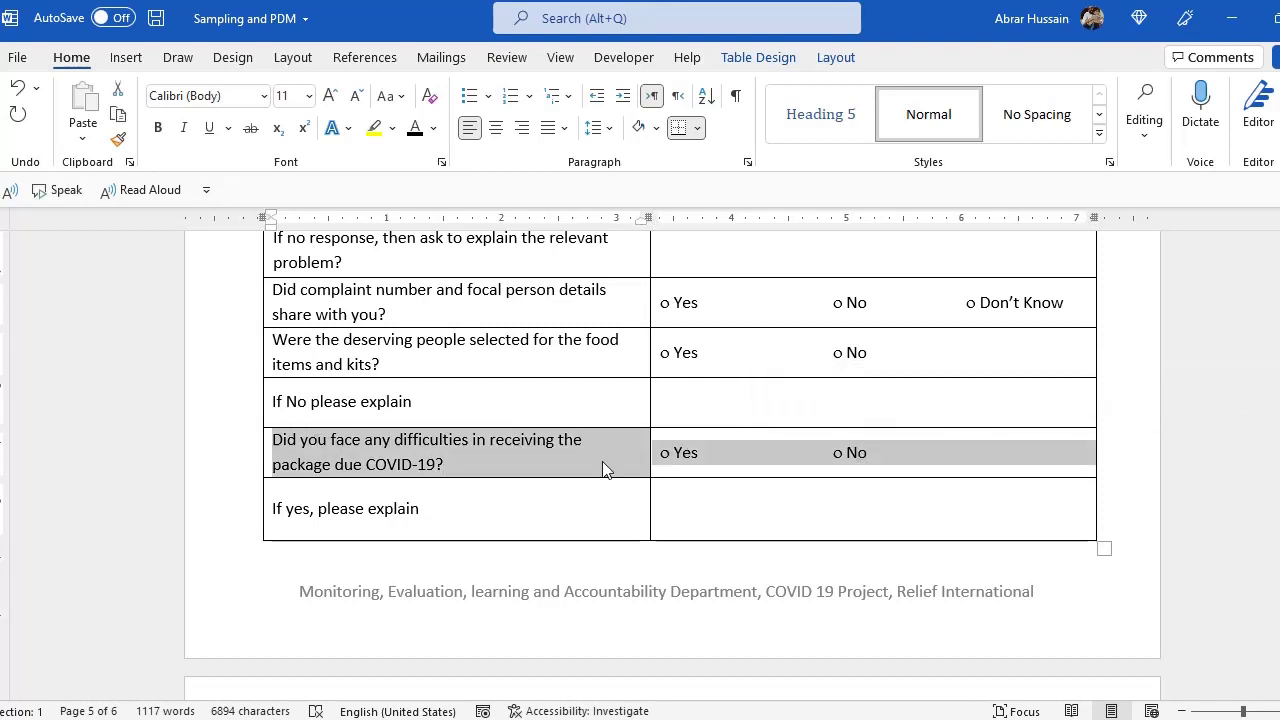
{"action": "left_click", "coordinate": [469, 466]}
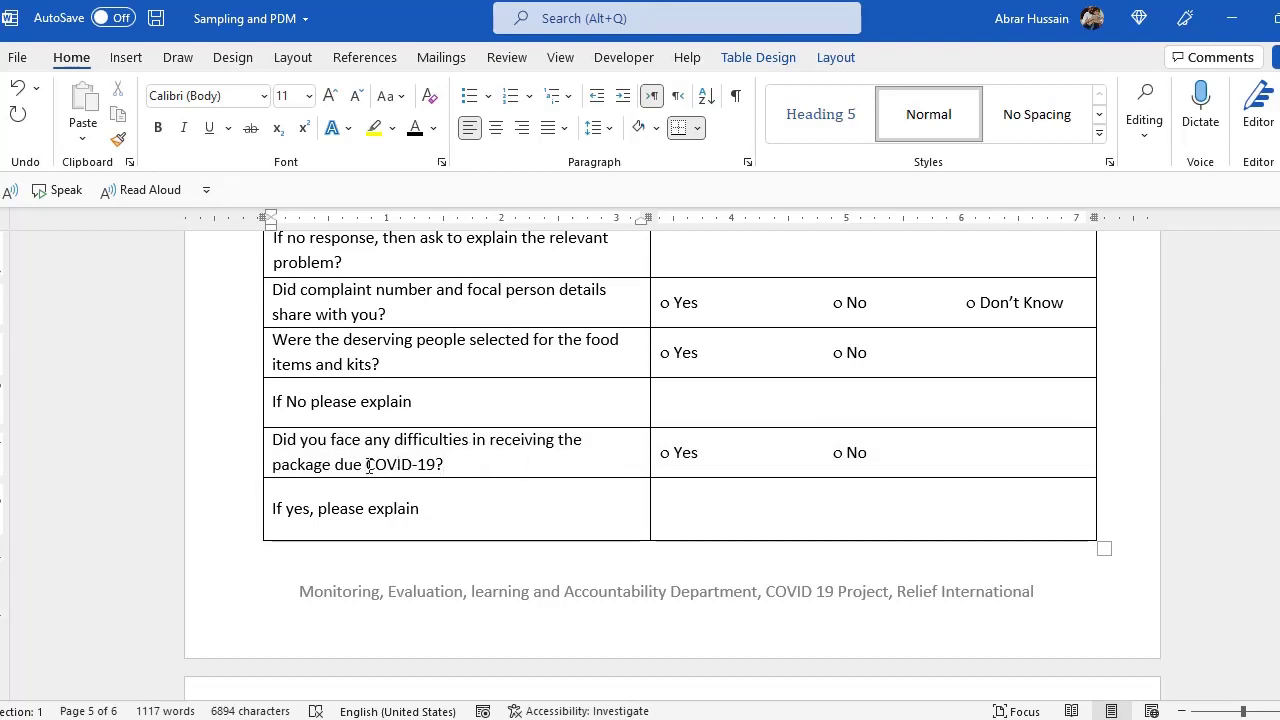
{"action": "left_click_drag", "start_coordinate": [365, 465], "coordinate": [492, 465]}
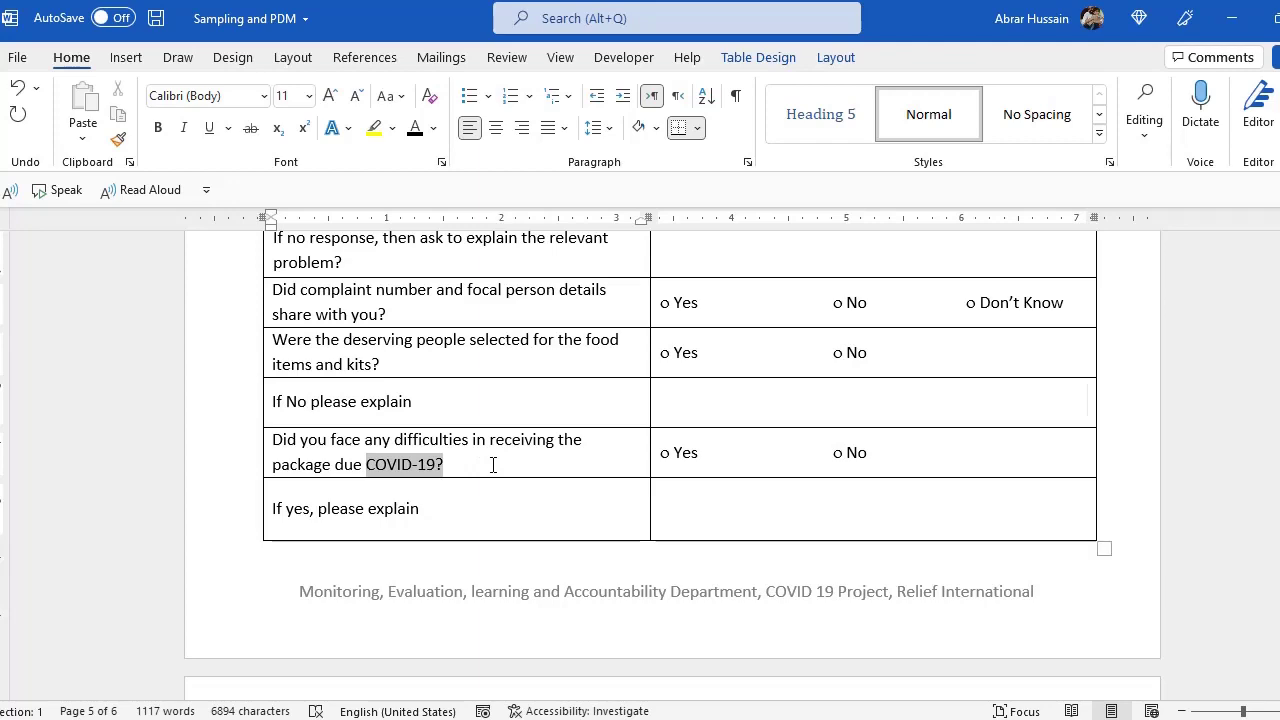
{"action": "left_click", "coordinate": [466, 509]}
Look back over the whole feedback table, from the advance-information question to the final "If yes, please explain" row
{"action": "scroll", "coordinate": [466, 509], "scroll_direction": "down", "scroll_amount": 5}
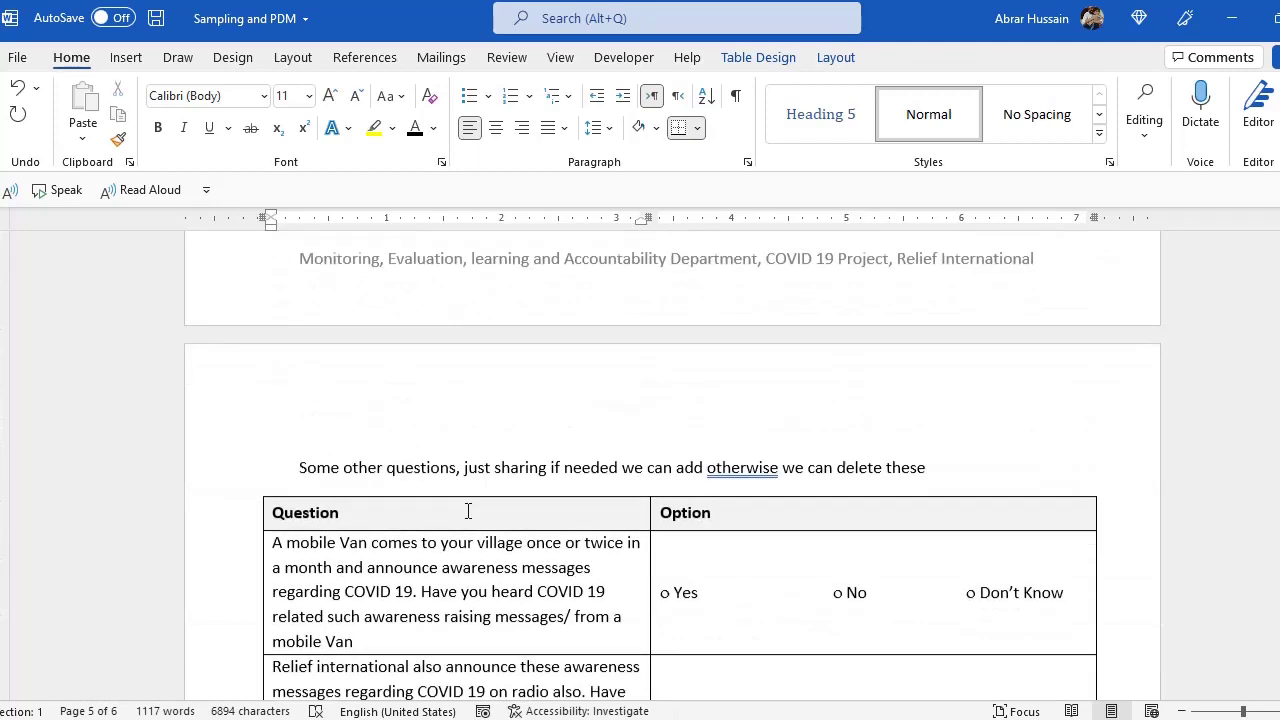
{"action": "scroll", "coordinate": [543, 406], "scroll_direction": "up", "scroll_amount": 3}
{"action": "left_click_drag", "start_coordinate": [714, 397], "coordinate": [447, 256]}
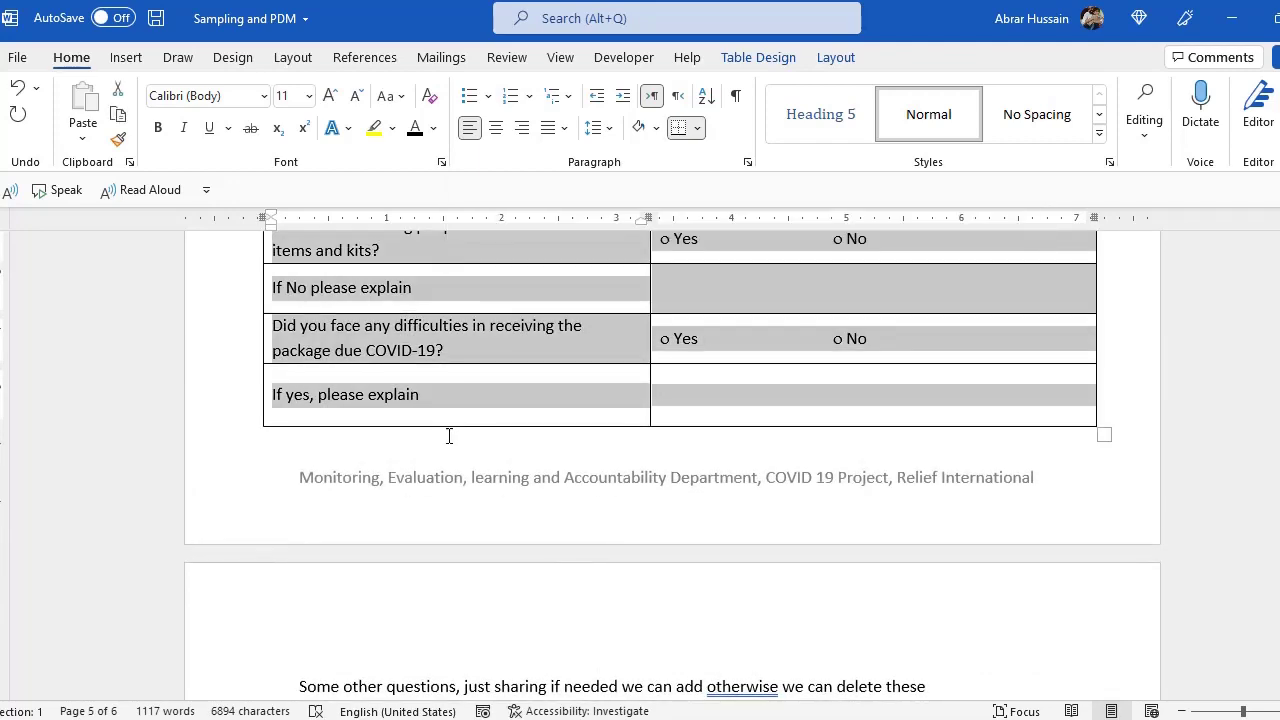
{"action": "scroll", "coordinate": [445, 435], "scroll_direction": "up", "scroll_amount": 12}
{"action": "scroll", "coordinate": [447, 436], "scroll_direction": "down", "scroll_amount": 14}
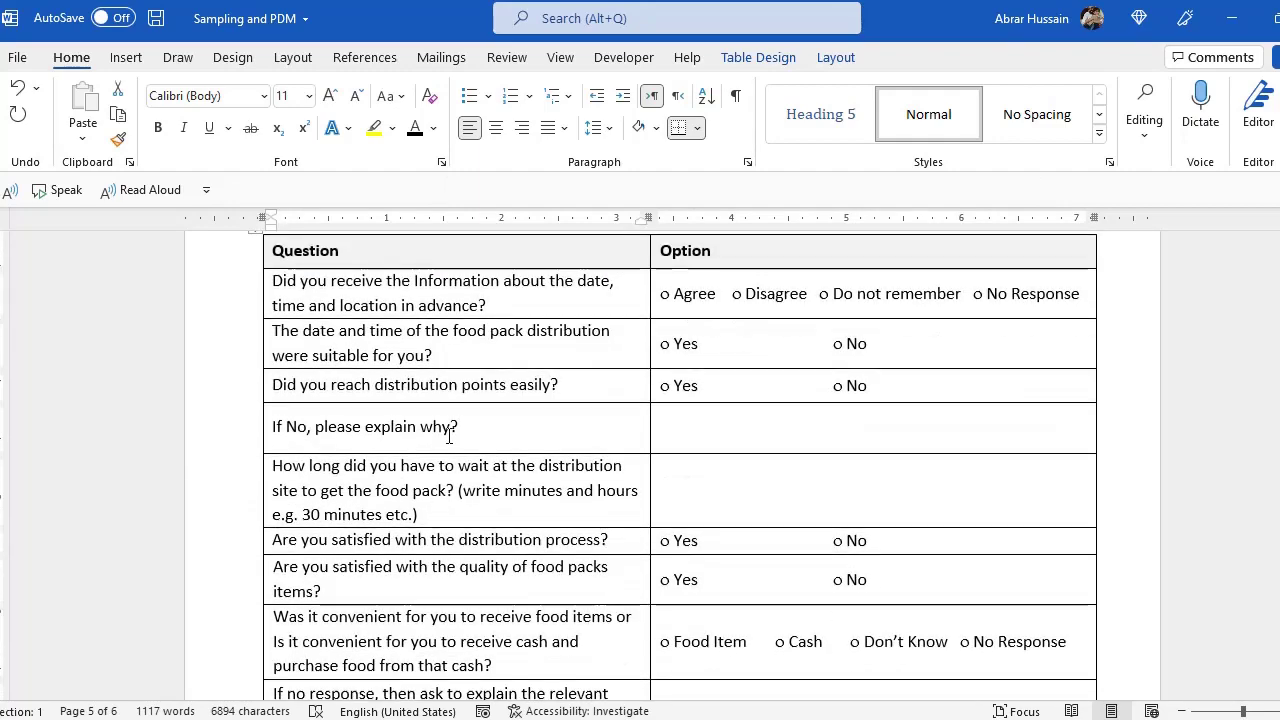
{"action": "scroll", "coordinate": [447, 443], "scroll_direction": "up", "scroll_amount": 2}
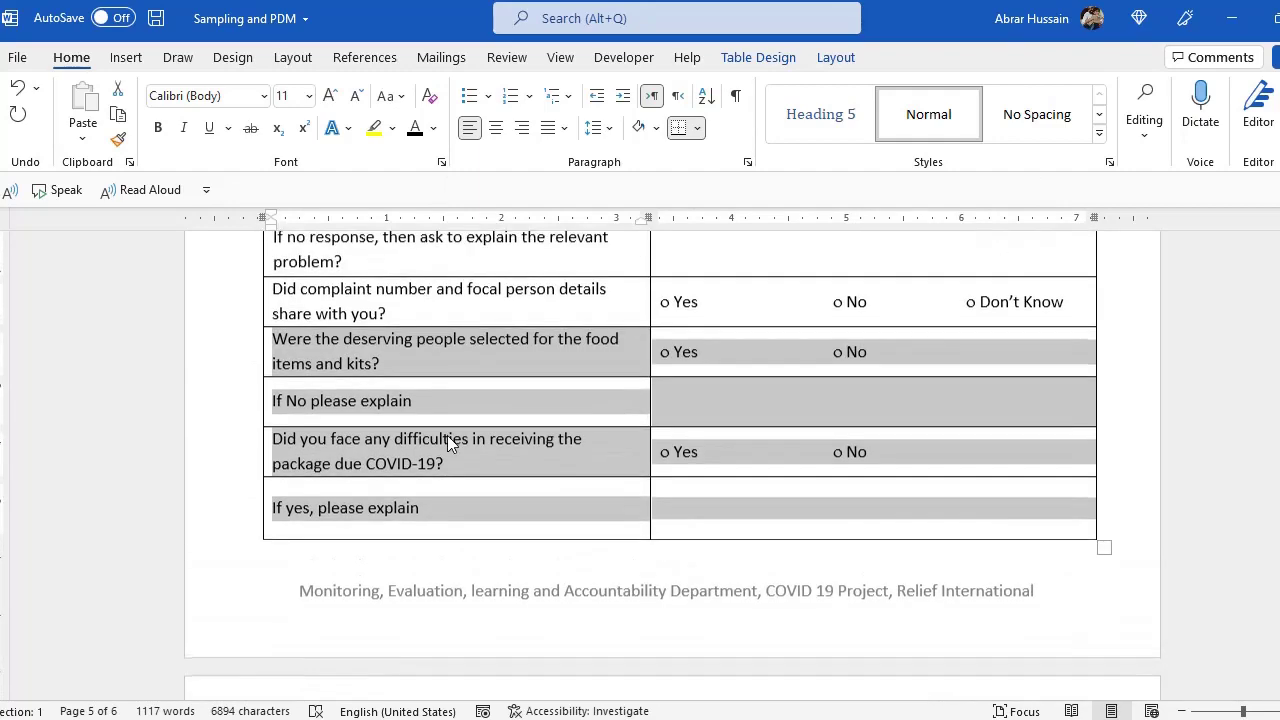
{"action": "left_click", "coordinate": [432, 314]}
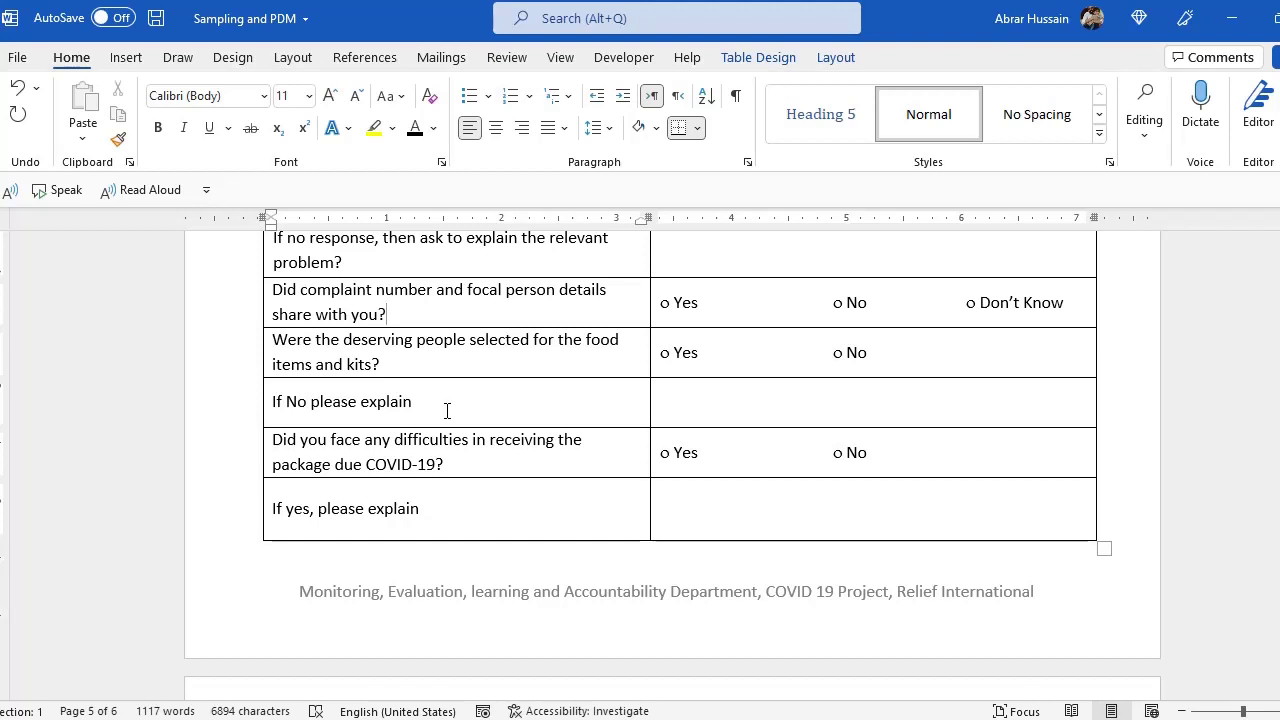
{"action": "scroll", "coordinate": [447, 410], "scroll_direction": "down", "scroll_amount": 4}
{"action": "scroll", "coordinate": [447, 410], "scroll_direction": "up", "scroll_amount": 5}
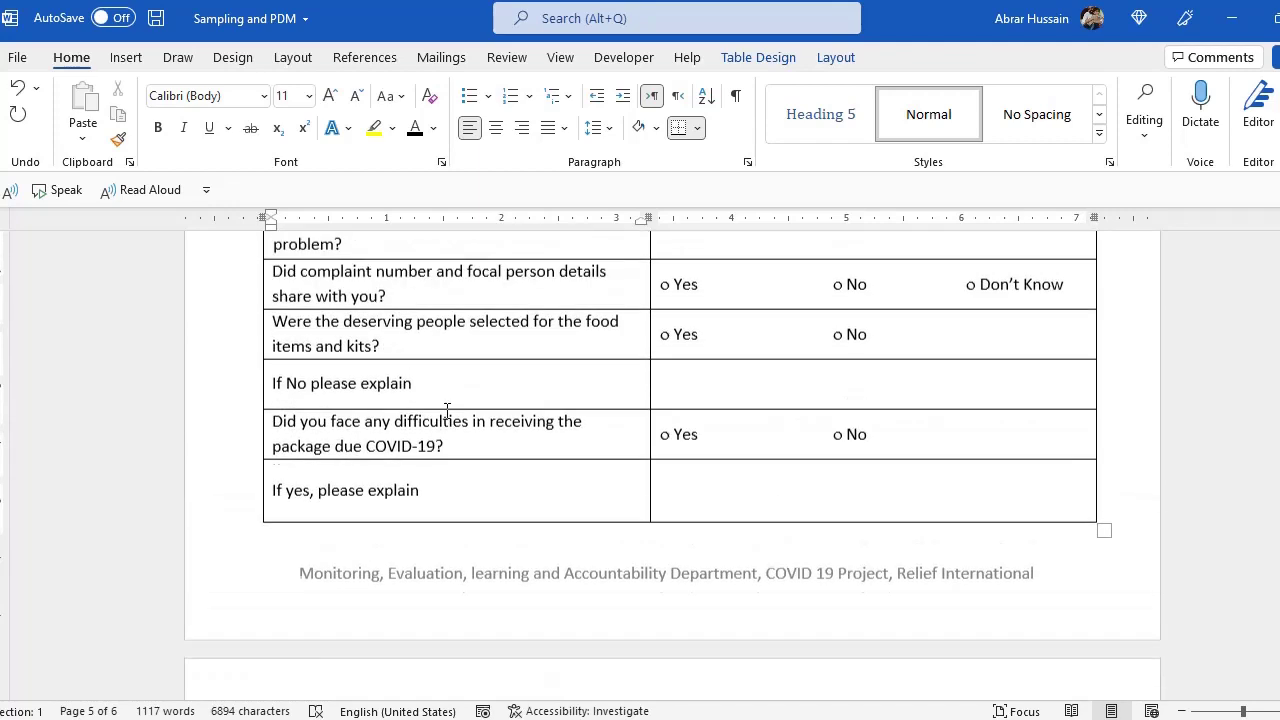
{"action": "scroll", "coordinate": [447, 410], "scroll_direction": "up", "scroll_amount": 8}
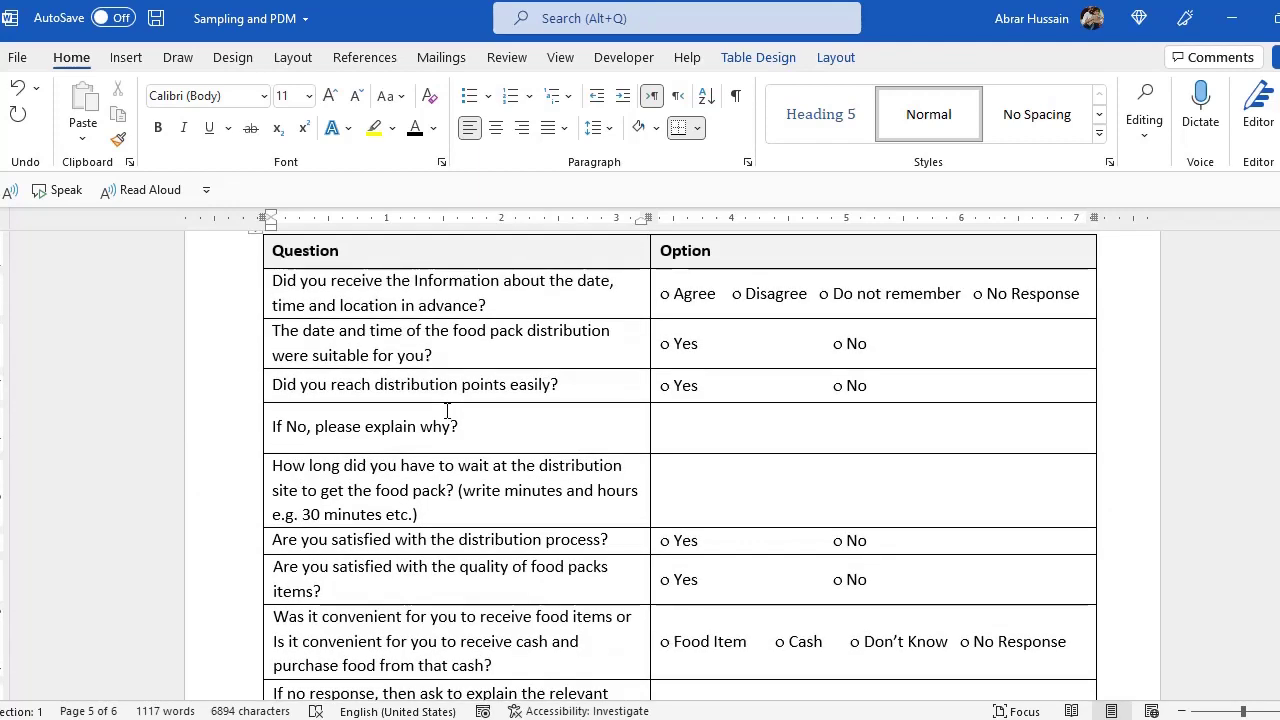
{"action": "scroll", "coordinate": [447, 410], "scroll_direction": "down", "scroll_amount": 3}
{"action": "scroll", "coordinate": [447, 410], "scroll_direction": "down", "scroll_amount": 4}
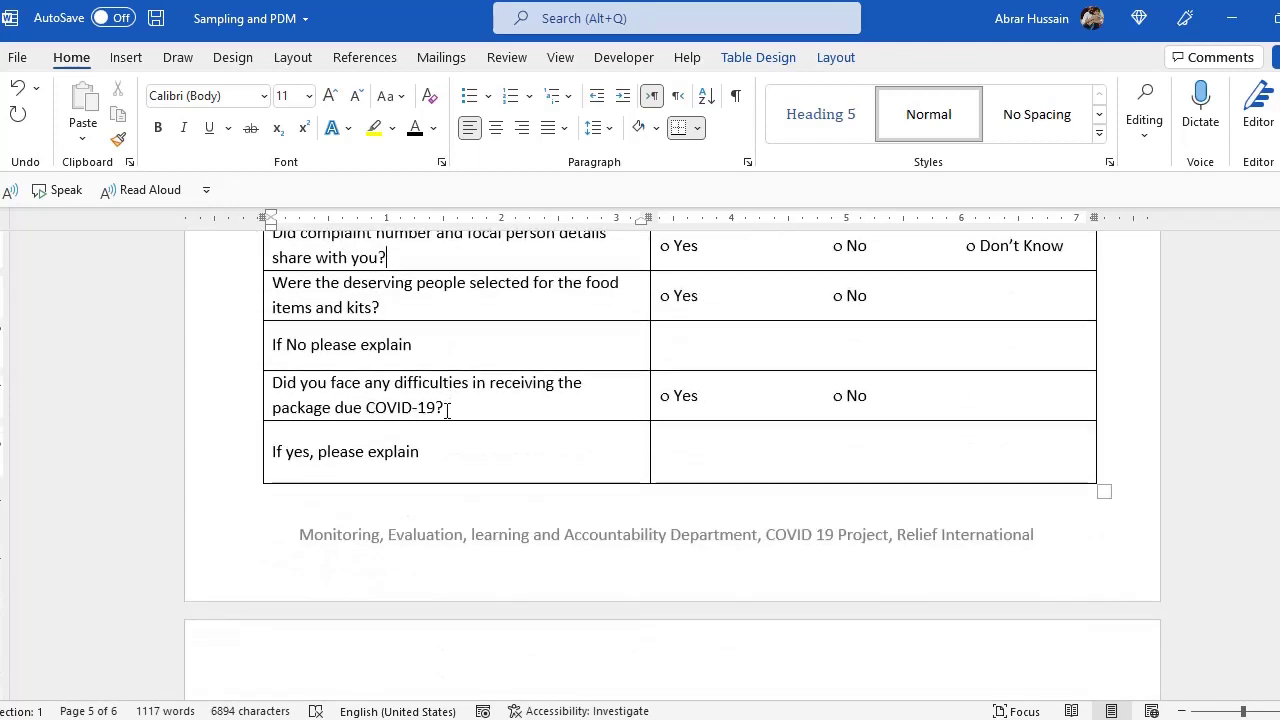
Examine the optional COVID 19 awareness questions about the mobile van, radio and awareness material, through the end of the document
{"action": "scroll", "coordinate": [447, 410], "scroll_direction": "down", "scroll_amount": 4}
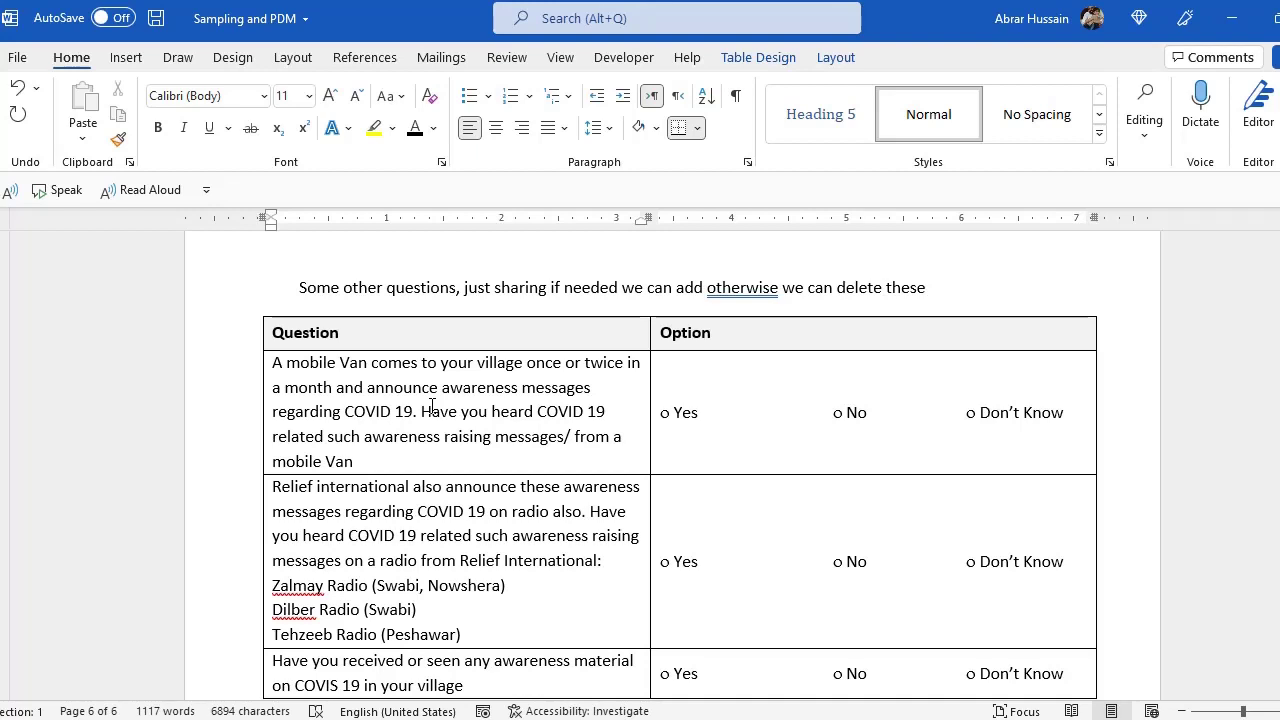
{"action": "scroll", "coordinate": [432, 404], "scroll_direction": "down", "scroll_amount": 1}
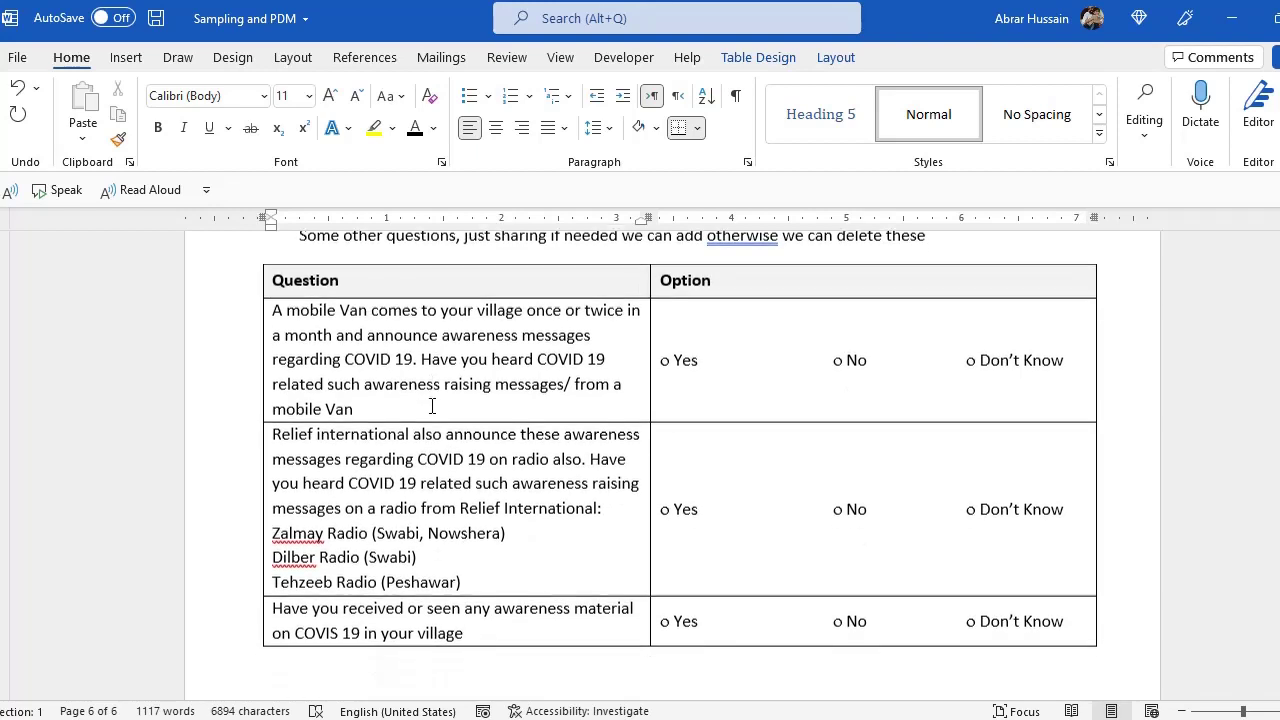
{"action": "left_click_drag", "start_coordinate": [335, 311], "coordinate": [870, 620]}
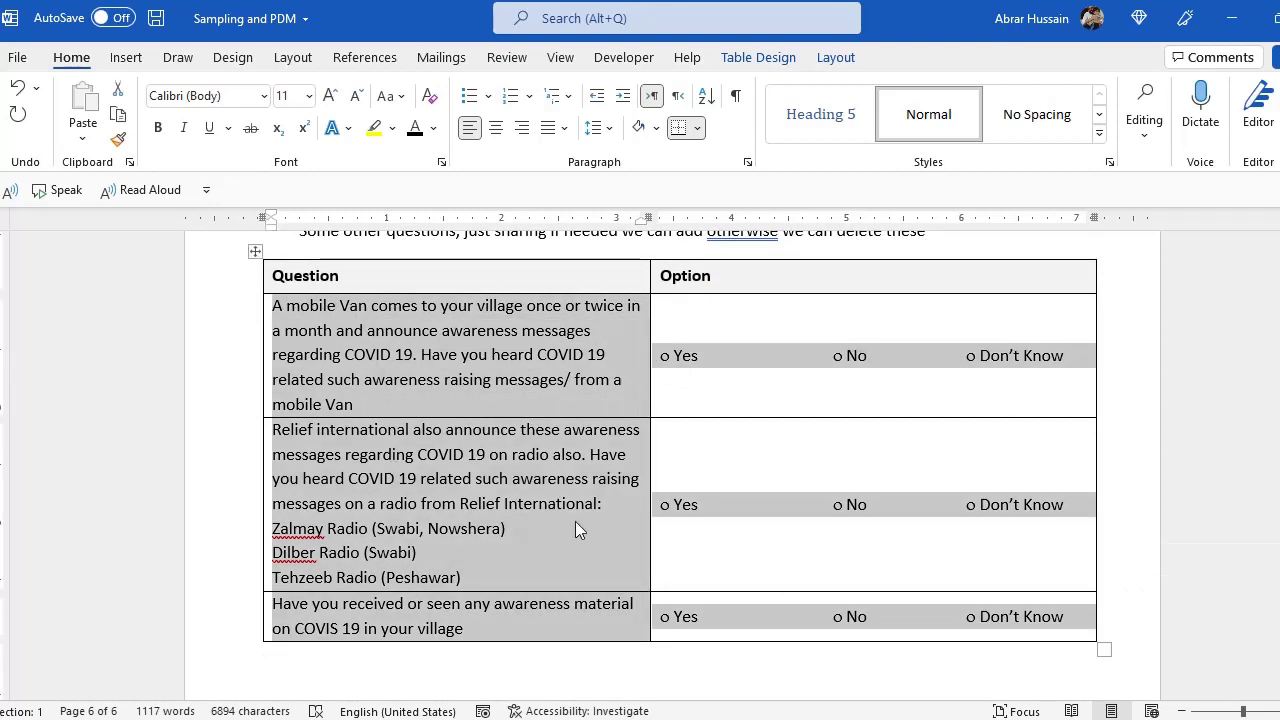
{"action": "scroll", "coordinate": [575, 530], "scroll_direction": "down", "scroll_amount": 1}
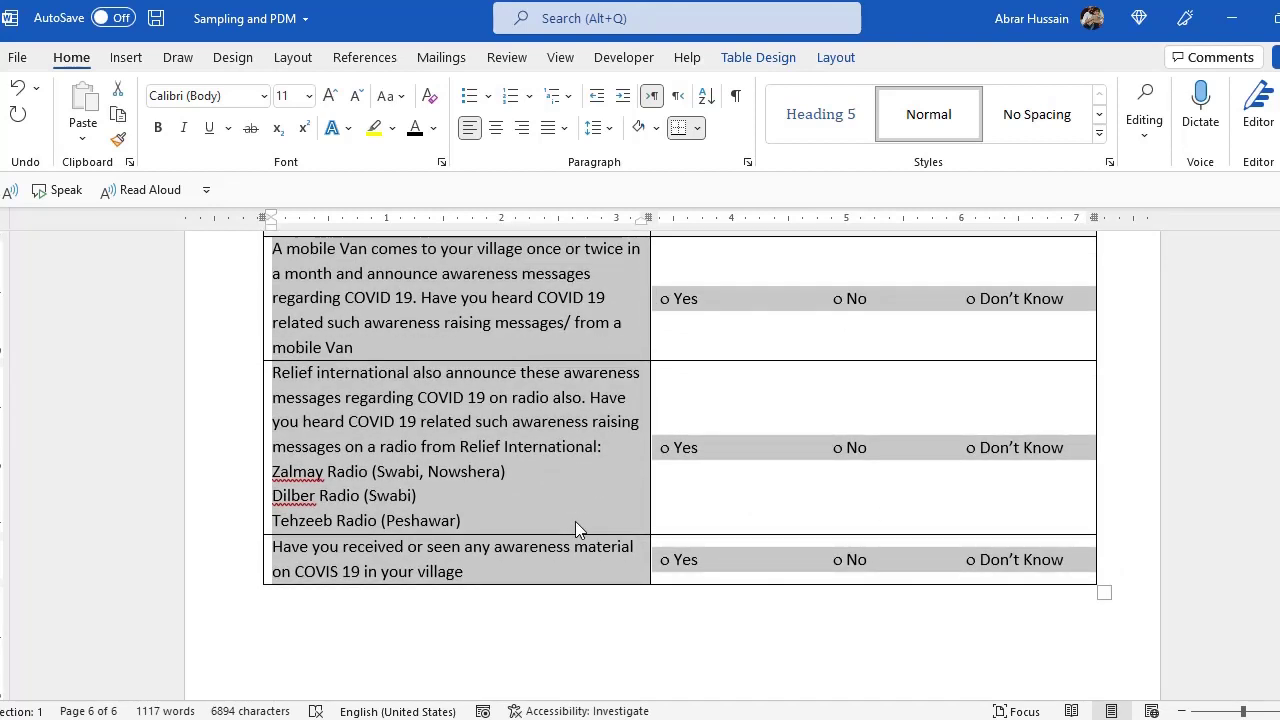
{"action": "scroll", "coordinate": [575, 521], "scroll_direction": "down", "scroll_amount": 7}
{"action": "scroll", "coordinate": [575, 521], "scroll_direction": "down", "scroll_amount": 2}
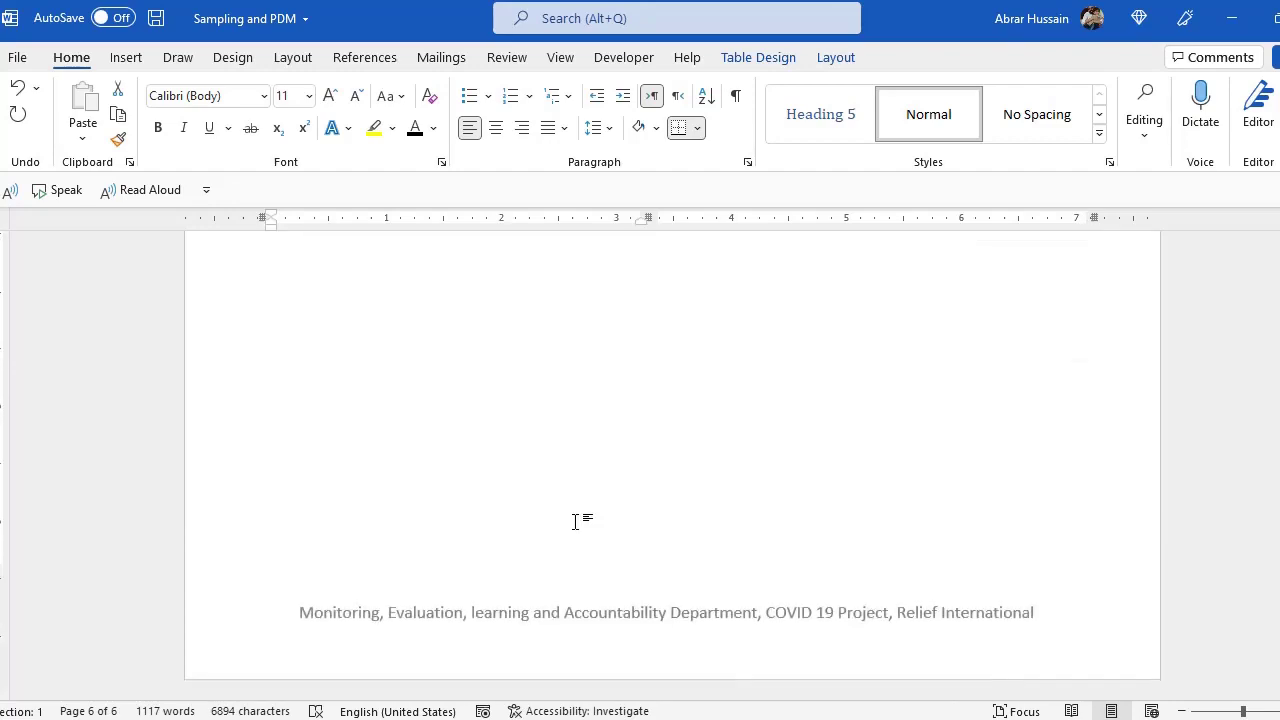
Return to the Post Distribution Monitoring Tool form and look over its respondent details and household information sections
{"action": "scroll", "coordinate": [575, 521], "scroll_direction": "up", "scroll_amount": 20}
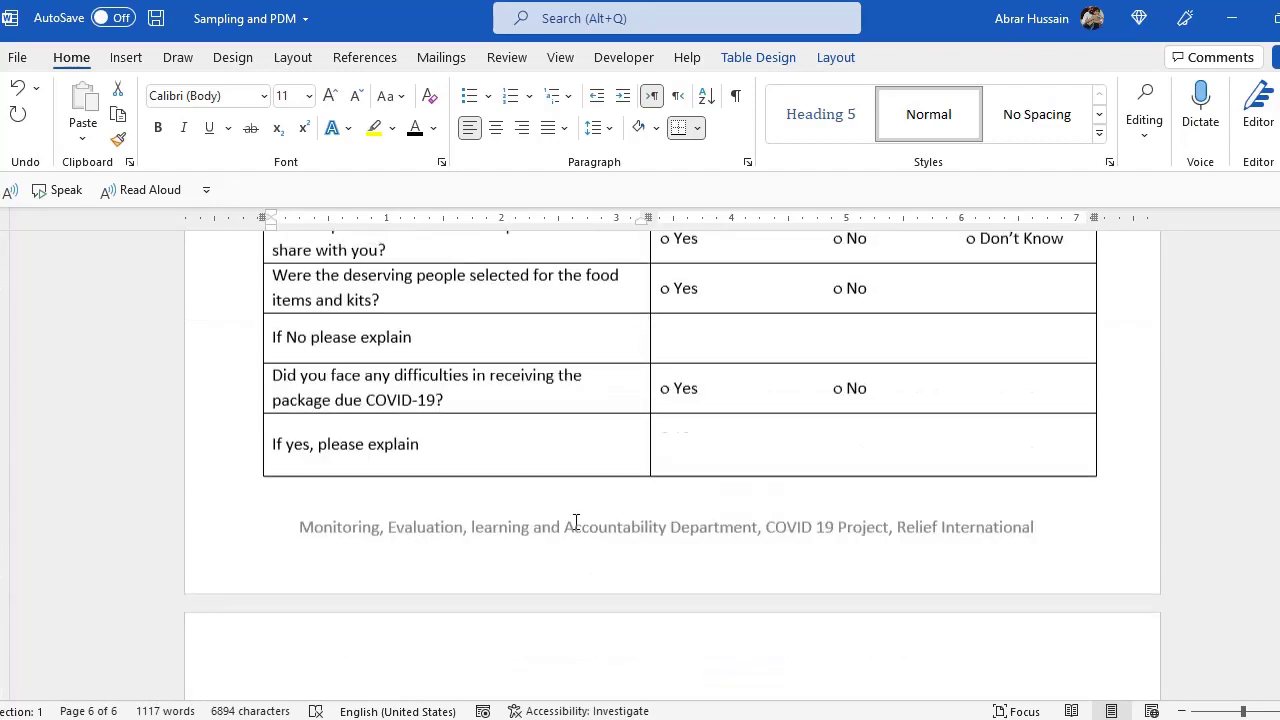
{"action": "scroll", "coordinate": [575, 521], "scroll_direction": "up", "scroll_amount": 20}
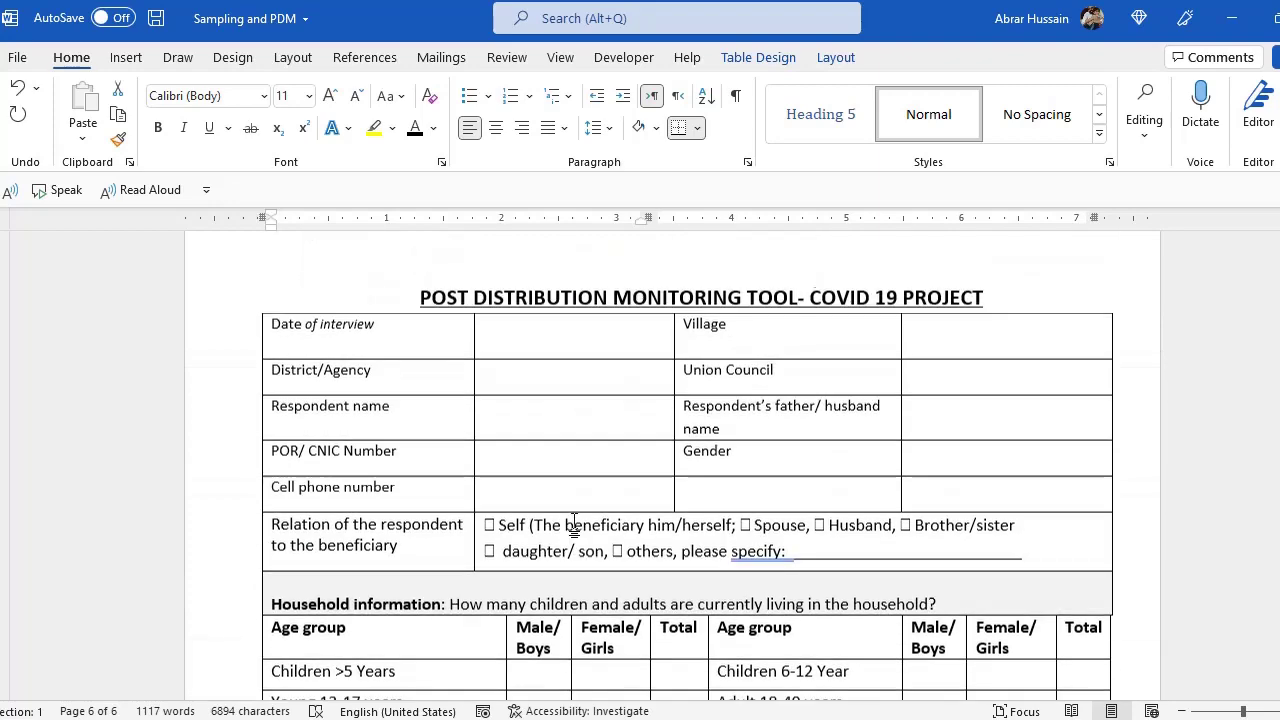
{"action": "scroll", "coordinate": [575, 521], "scroll_direction": "up", "scroll_amount": 5}
{"action": "scroll", "coordinate": [575, 521], "scroll_direction": "down", "scroll_amount": 15}
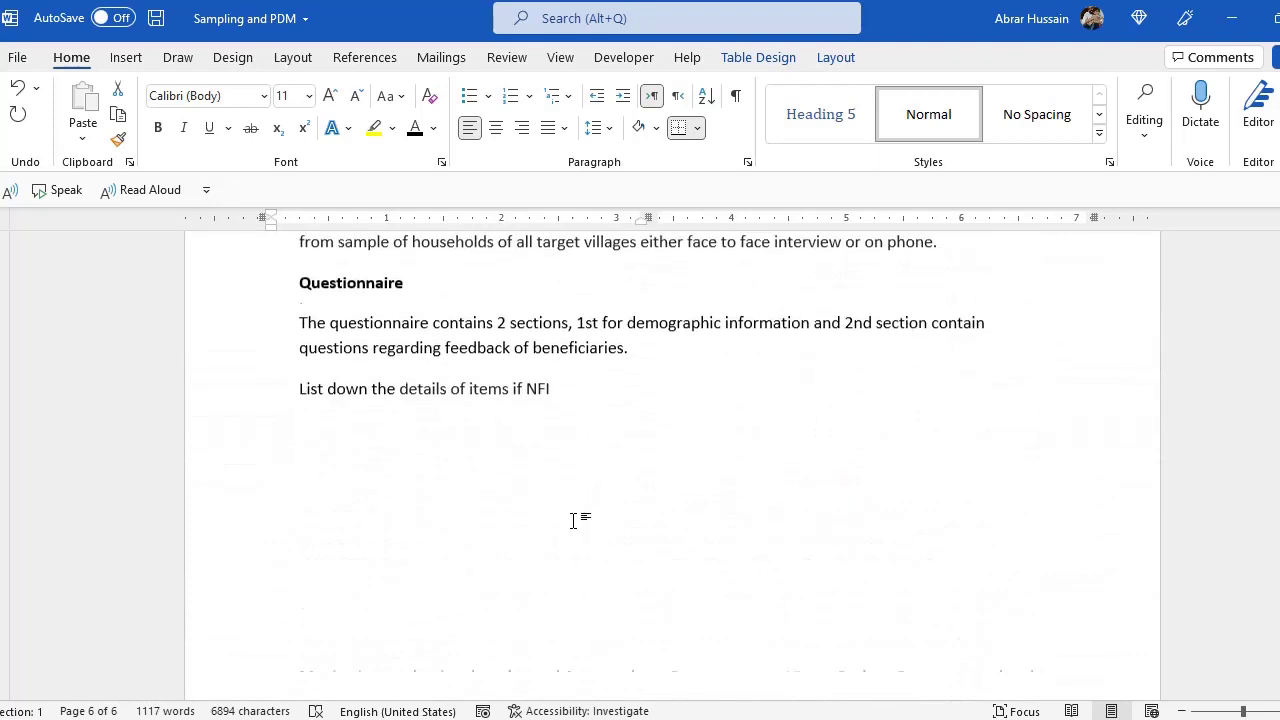
{"action": "scroll", "coordinate": [575, 521], "scroll_direction": "down", "scroll_amount": 2}
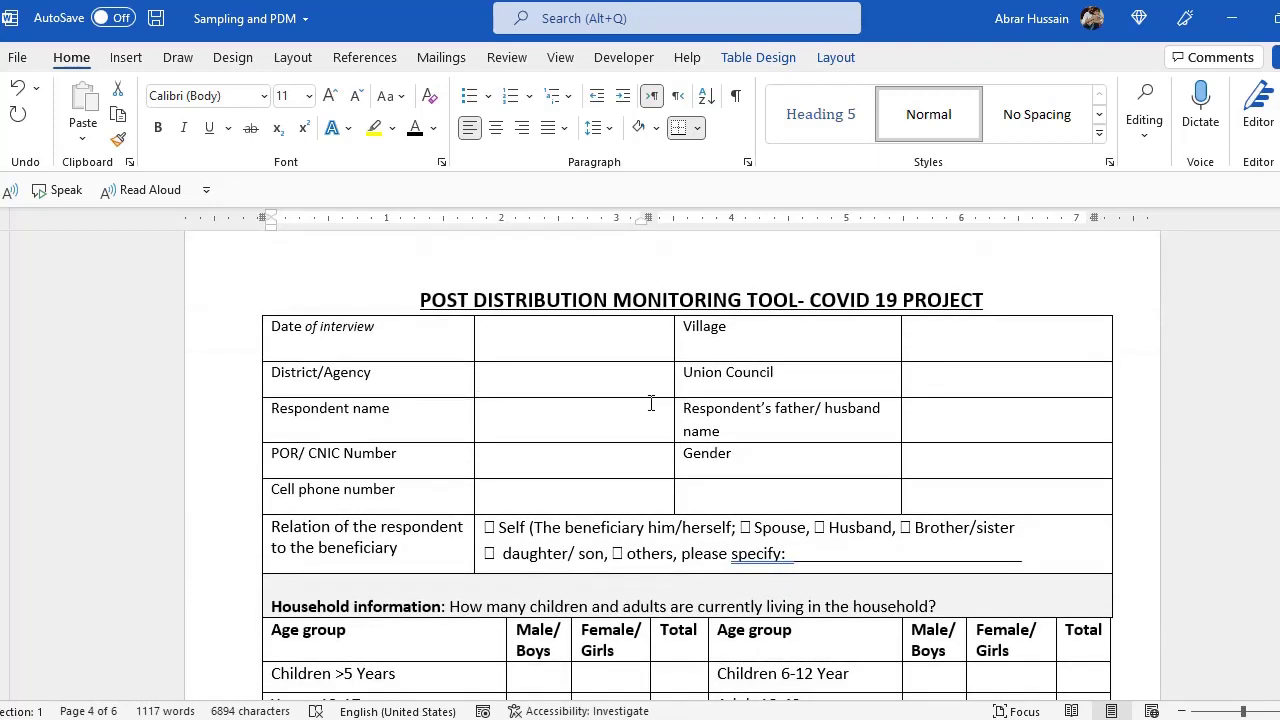
{"action": "scroll", "coordinate": [637, 470], "scroll_direction": "down", "scroll_amount": 2}
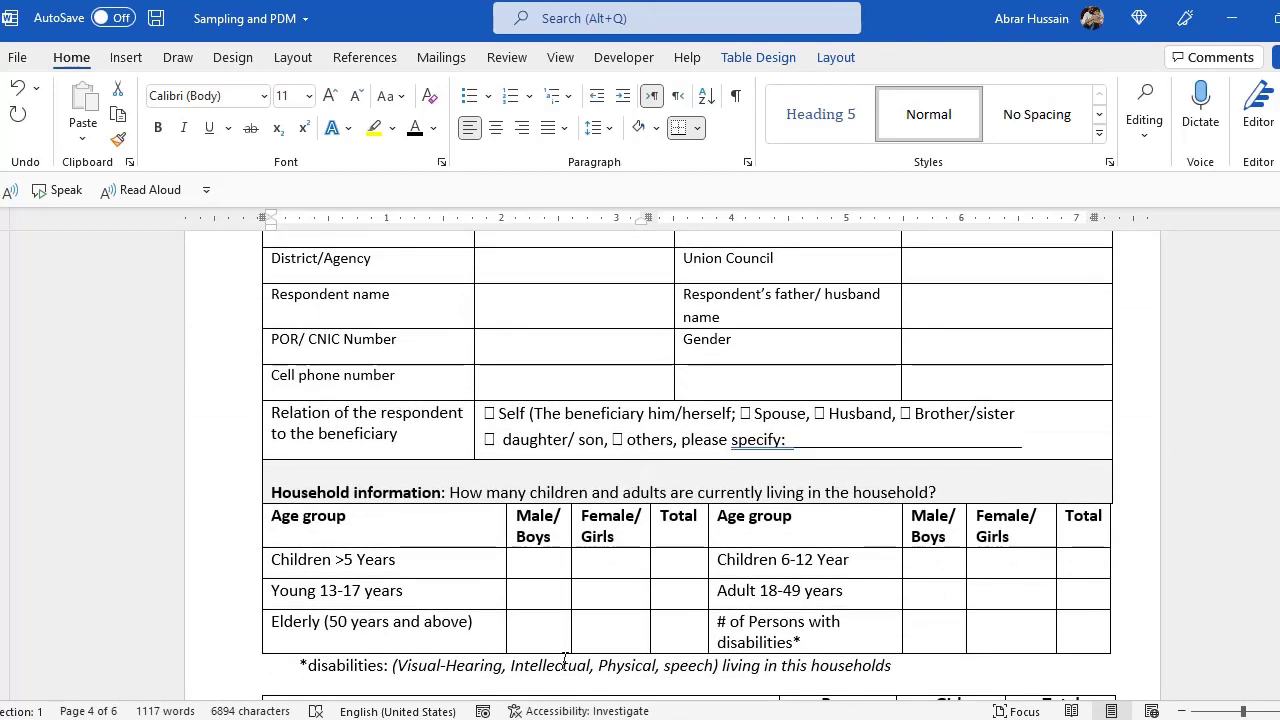
Switch to the Planning PDM workbook in Excel and change the Nationality header on the Sampling sheet to Staff
{"action": "left_click", "coordinate": [672, 630]}
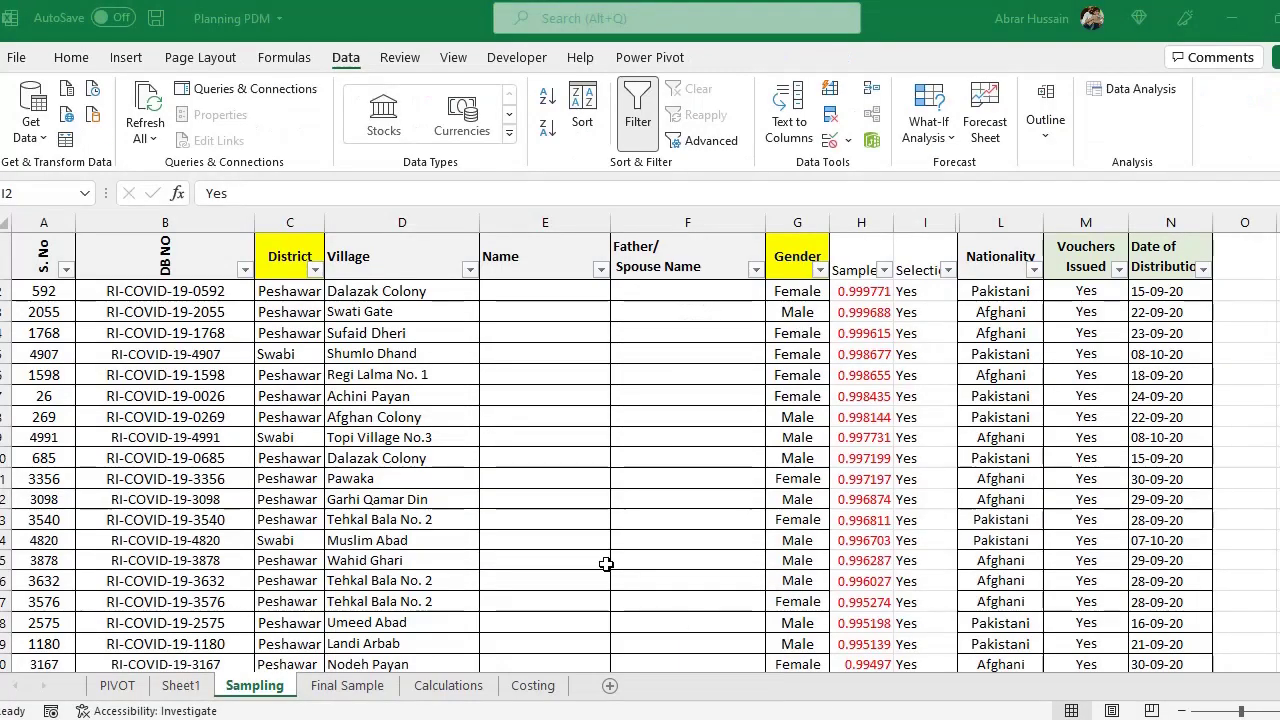
{"action": "scroll", "coordinate": [931, 466], "scroll_direction": "down", "scroll_amount": 2}
{"action": "scroll", "coordinate": [931, 466], "scroll_direction": "up", "scroll_amount": 2}
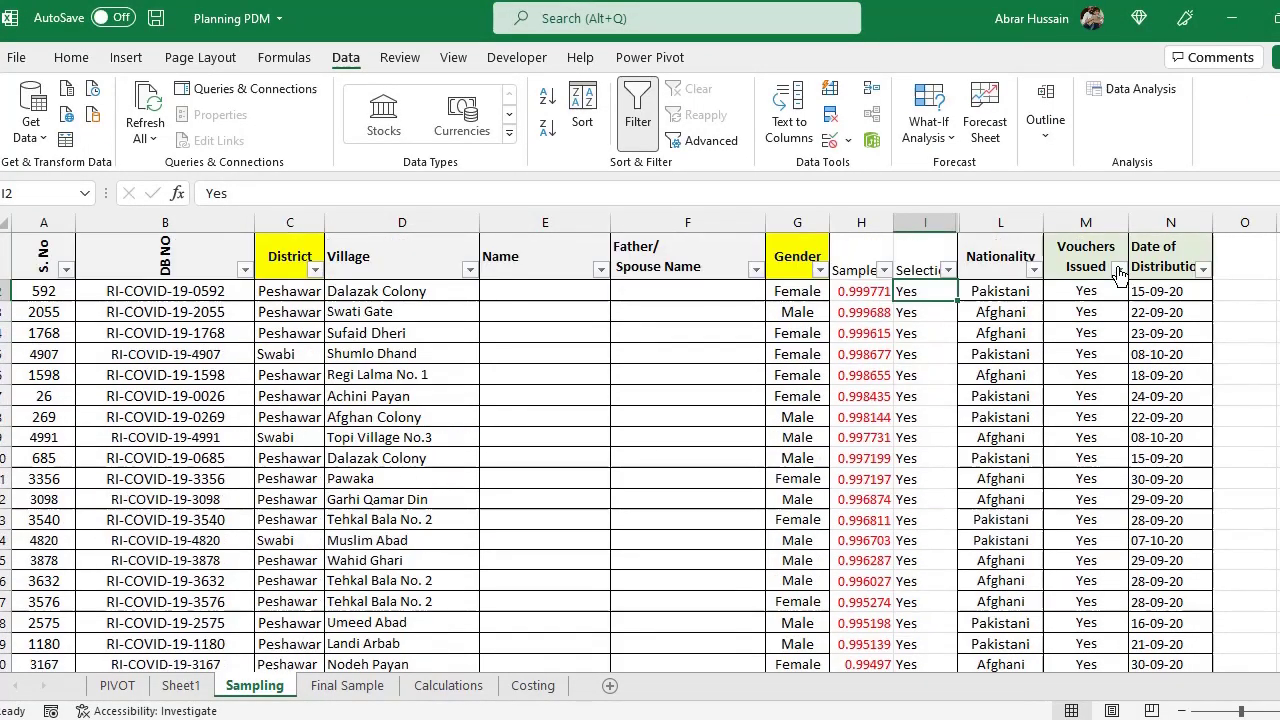
{"action": "left_click", "coordinate": [986, 258]}
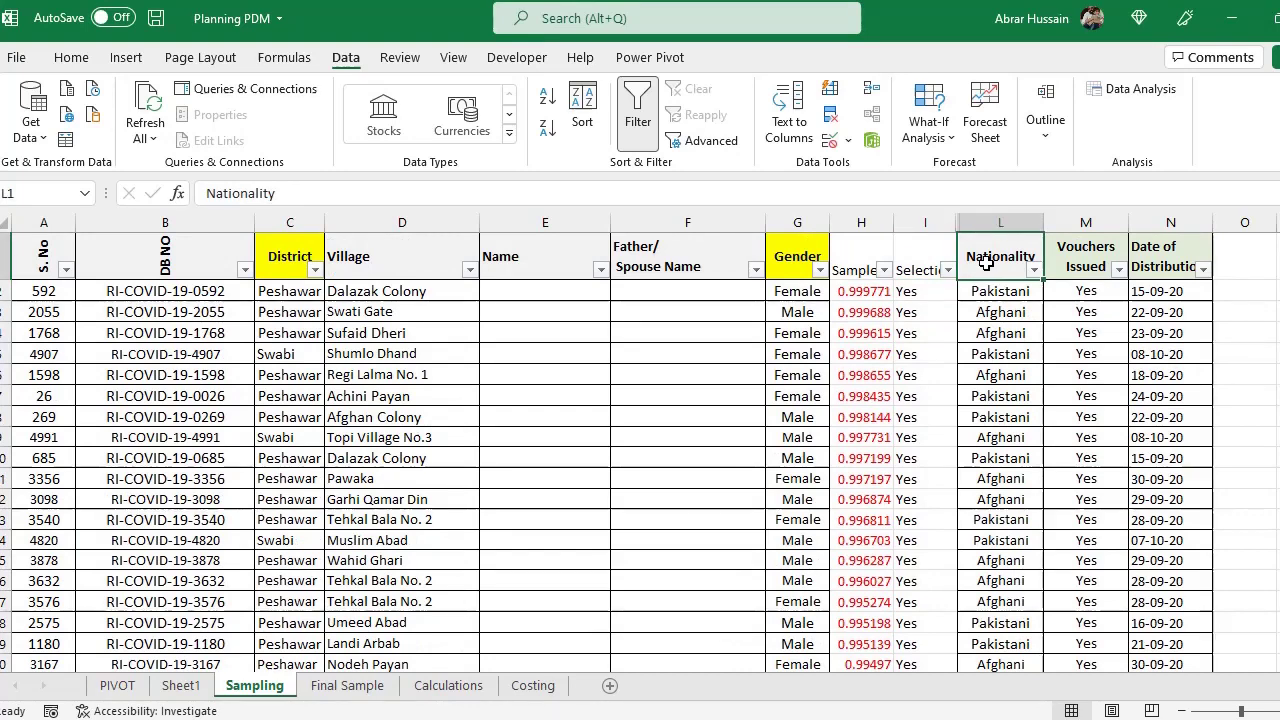
{"action": "type", "text": "Staff"}
{"action": "key", "text": "Return"}
{"action": "double_click", "coordinate": [986, 262]}
{"action": "key", "text": "Tab"}
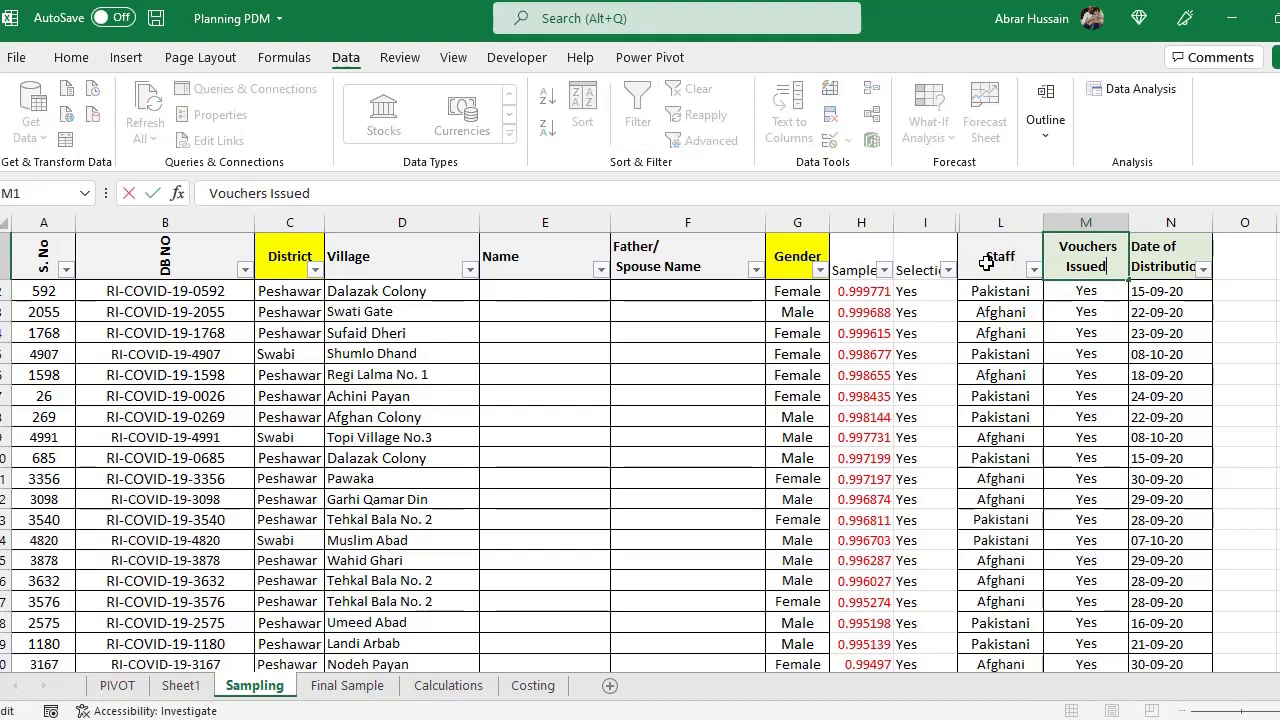
Change the Vouchers Issued header to Date and go over the rows beneath the renamed headers
{"action": "type", "text": "Date"}
{"action": "key", "text": "Return"}
{"action": "key", "text": "Up"}
{"action": "key", "text": "Right"}
{"action": "key", "text": "Left"}
{"action": "key", "text": "Down"}
{"action": "key", "text": "Left"}
{"action": "key", "text": "ctrl+shift+Down"}
{"action": "key", "text": "ctrl+Up"}
{"action": "key", "text": "Down"}
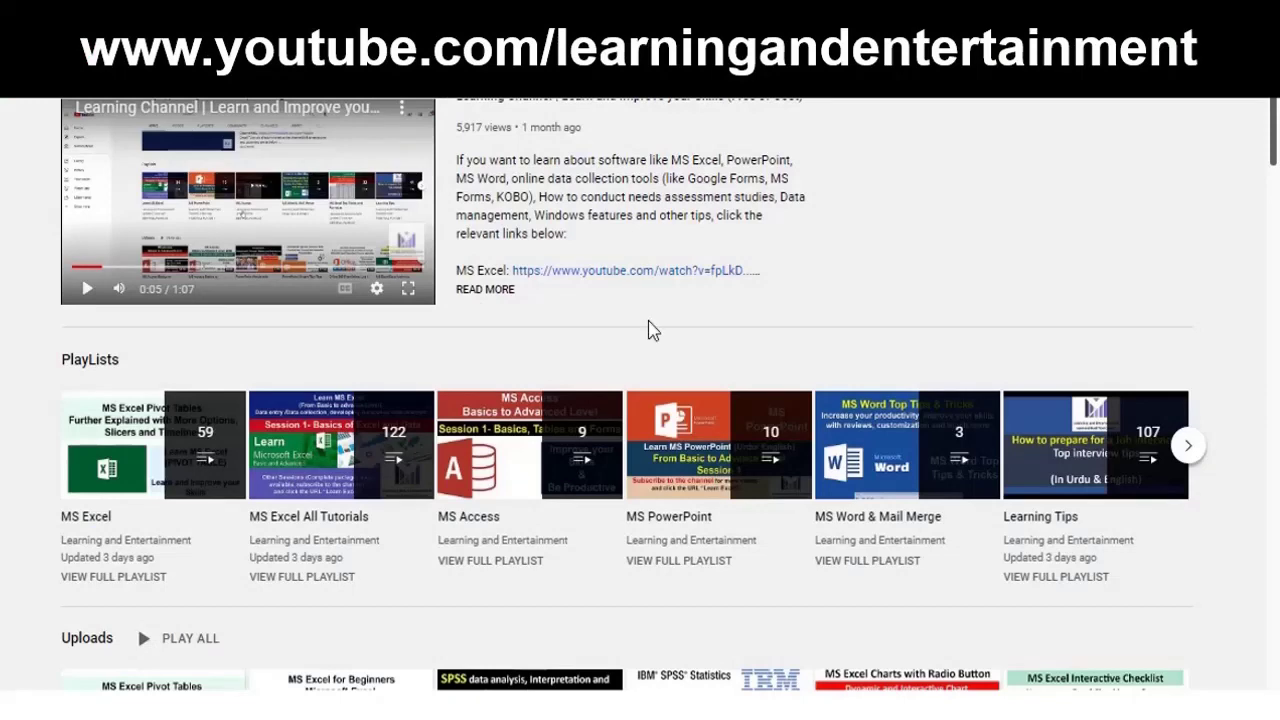
Switch to YouTube and look over the Learning and Entertainment channel's home page, from its playlists to the online data collection tutorials
{"action": "scroll", "coordinate": [644, 339], "scroll_direction": "down", "scroll_amount": 1}
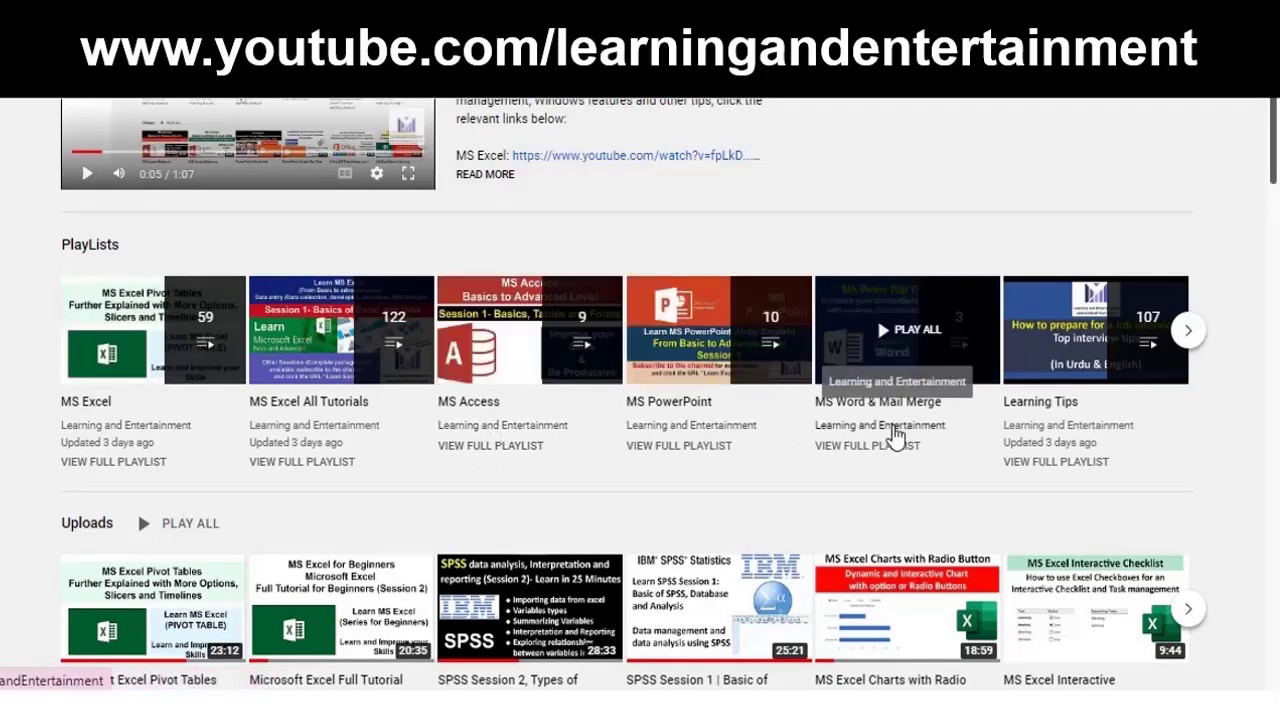
{"action": "scroll", "coordinate": [830, 418], "scroll_direction": "down", "scroll_amount": 4}
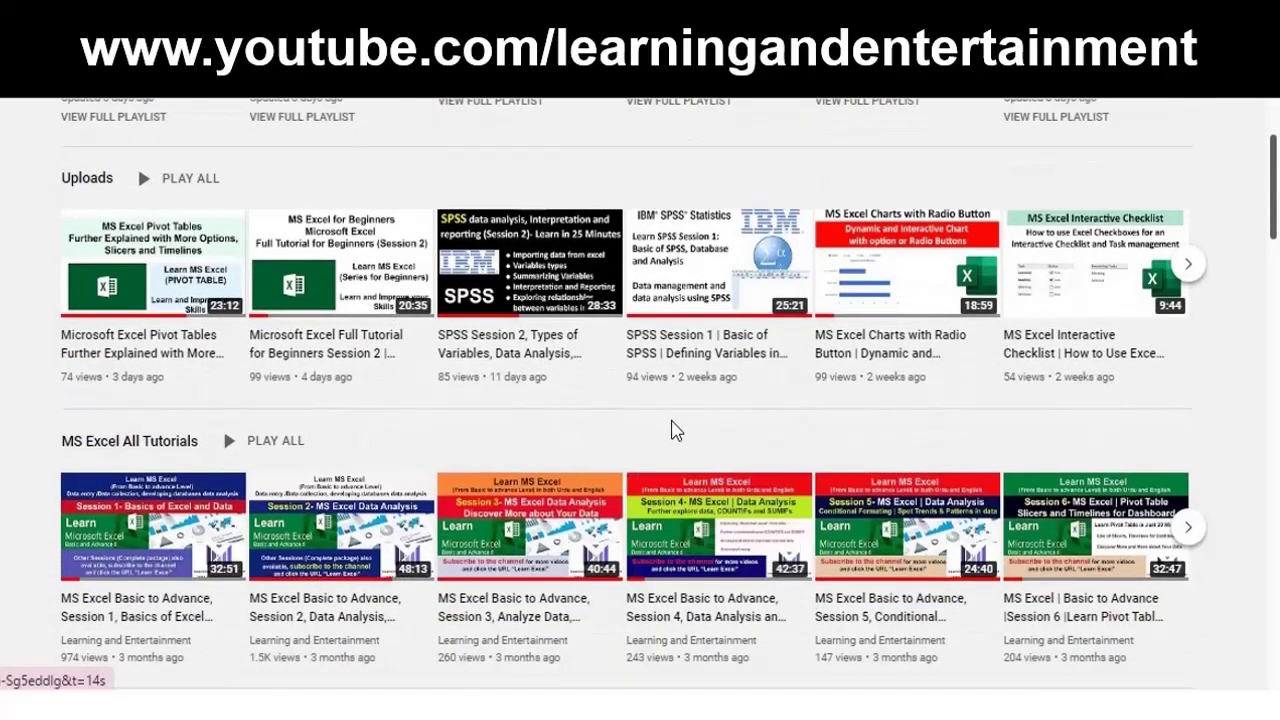
{"action": "scroll", "coordinate": [675, 429], "scroll_direction": "down", "scroll_amount": 2}
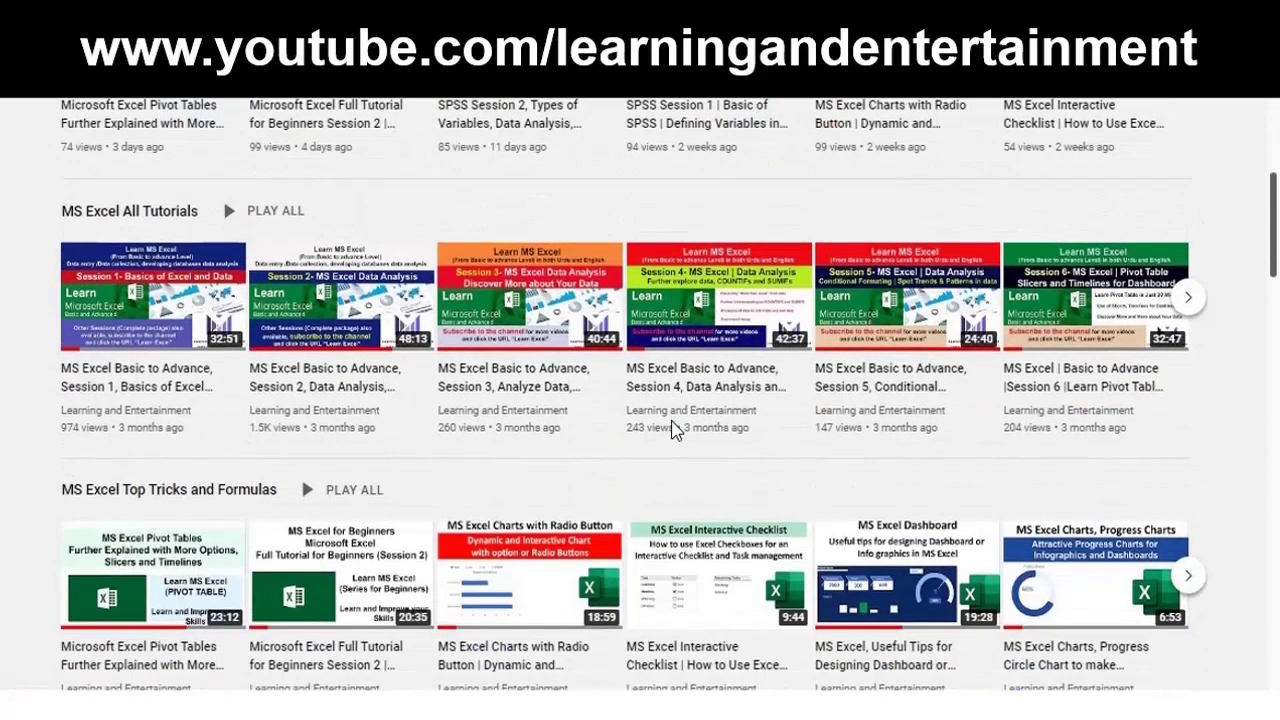
{"action": "scroll", "coordinate": [512, 425], "scroll_direction": "down", "scroll_amount": 4}
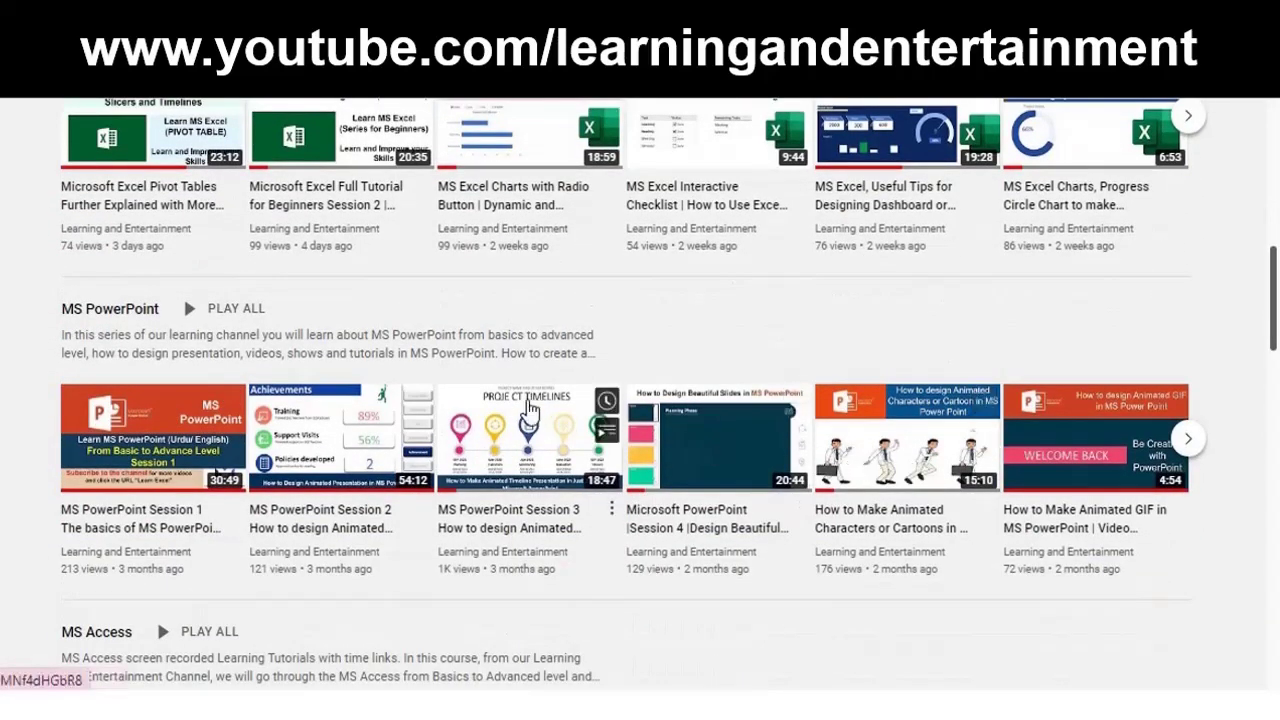
{"action": "scroll", "coordinate": [530, 412], "scroll_direction": "down", "scroll_amount": 3}
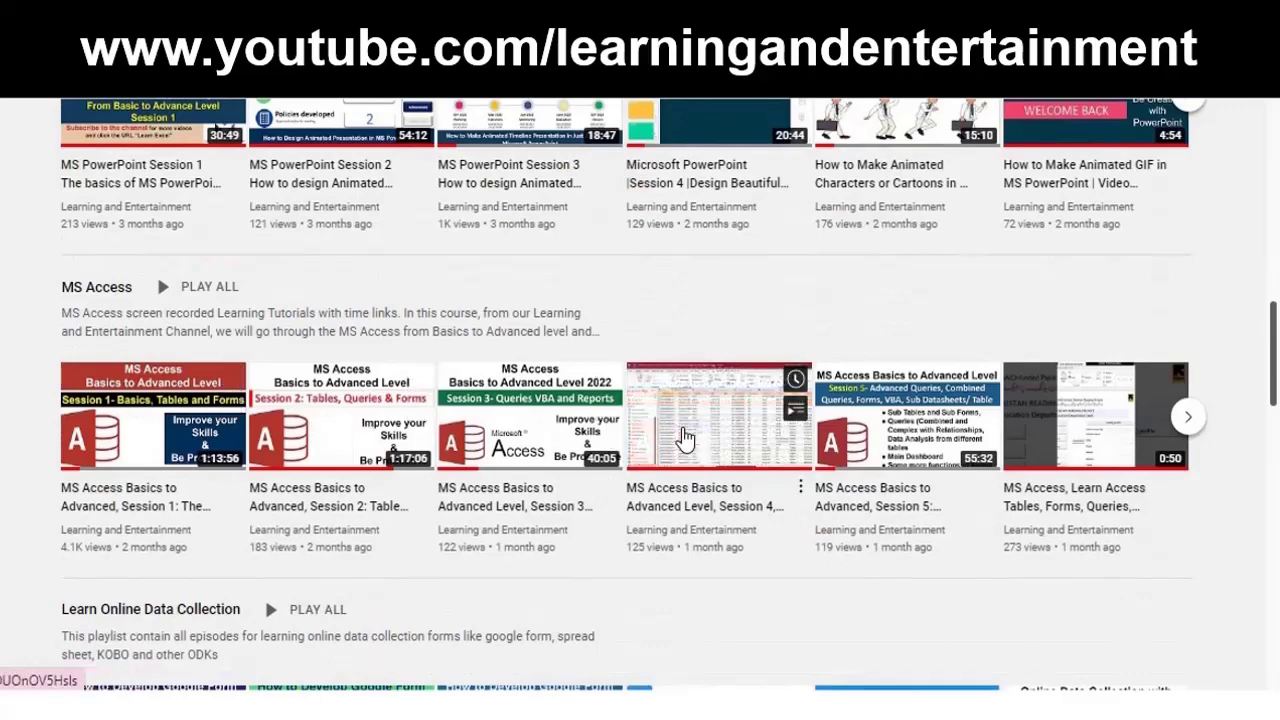
{"action": "scroll", "coordinate": [686, 437], "scroll_direction": "down", "scroll_amount": 3}
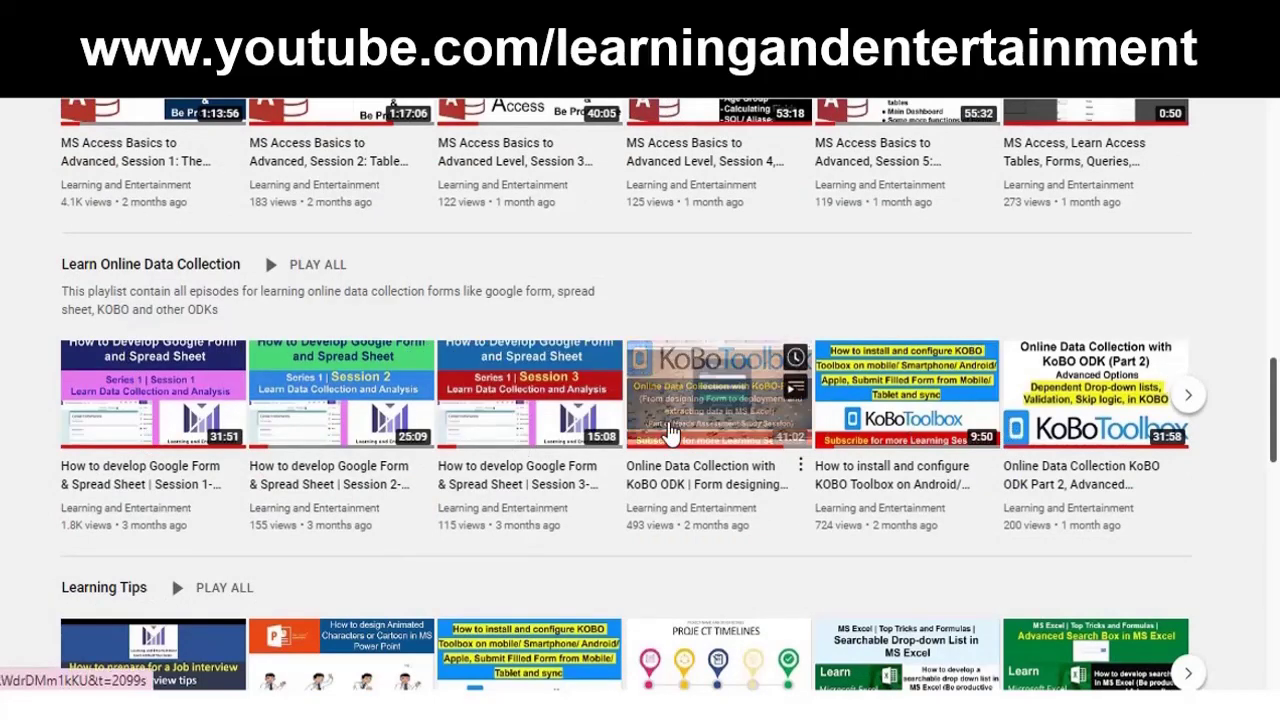
{"action": "scroll", "coordinate": [668, 433], "scroll_direction": "up", "scroll_amount": 12}
{"action": "scroll", "coordinate": [865, 422], "scroll_direction": "down", "scroll_amount": 2}
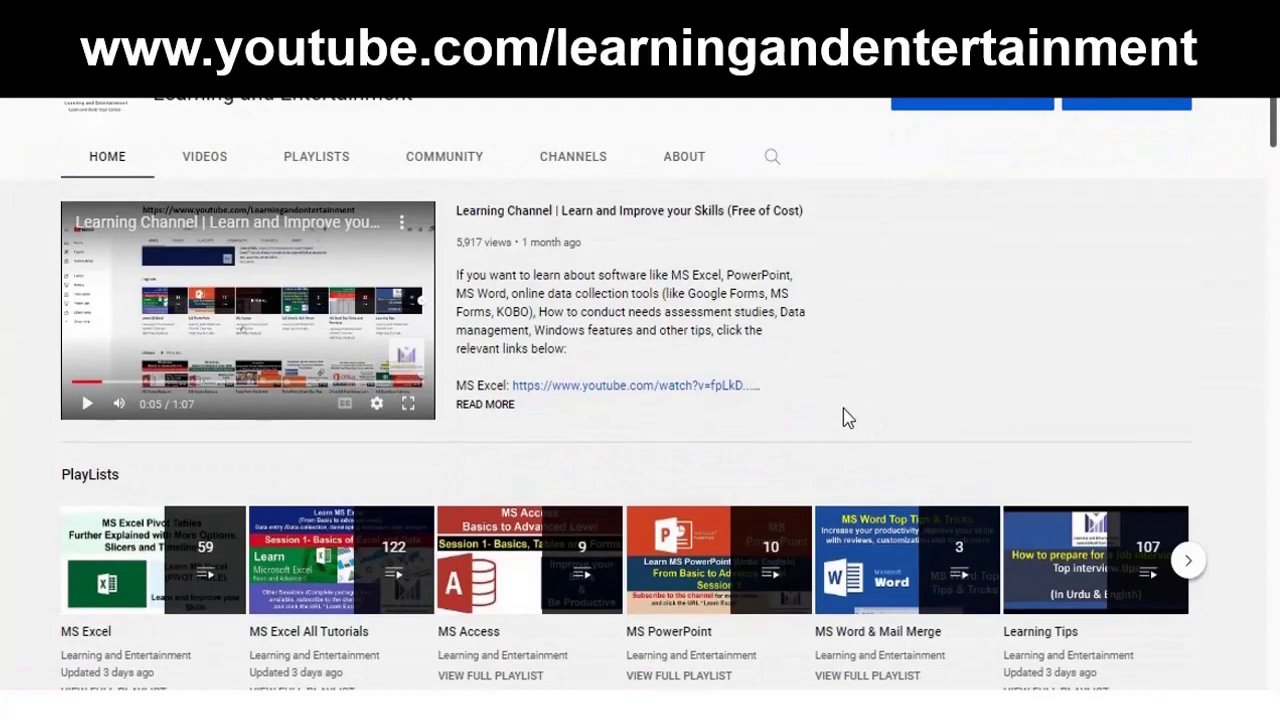
{"action": "scroll", "coordinate": [843, 409], "scroll_direction": "down", "scroll_amount": 1}
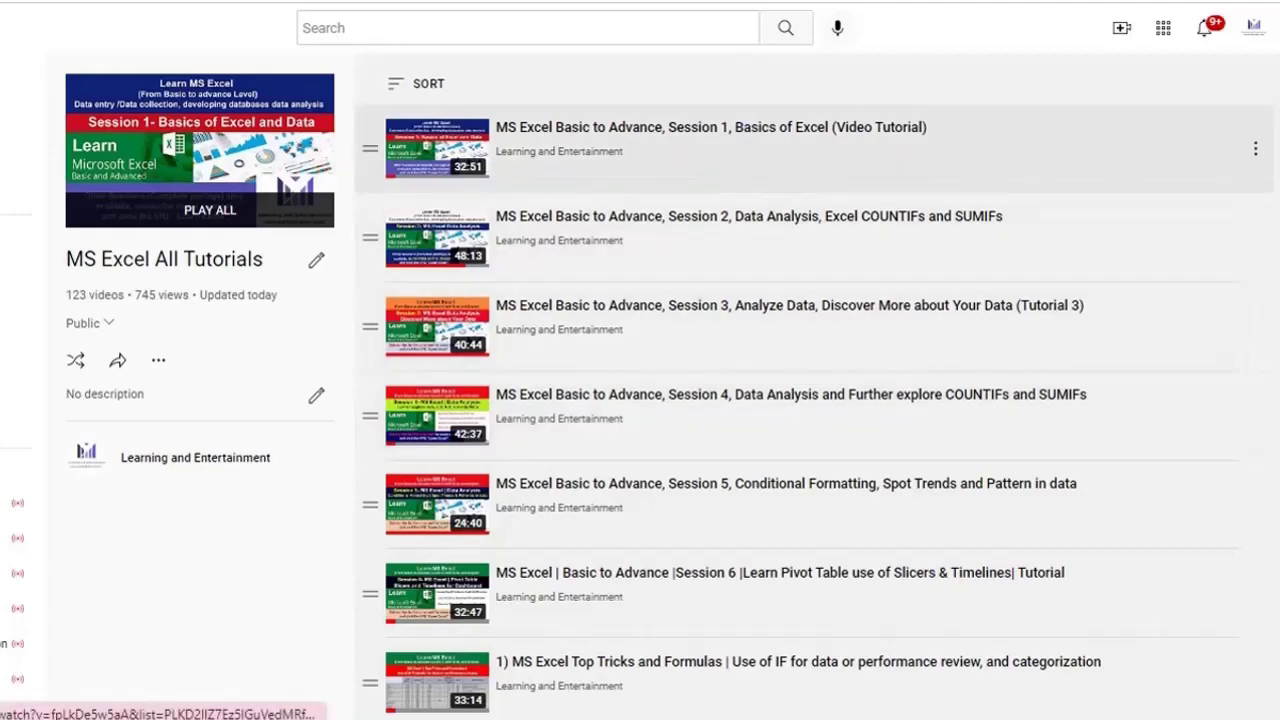
Look through the MS Excel All Tutorials playlist, from the Basic to Advance sessions to the final videos on charts and pivot tables
{"action": "scroll", "coordinate": [800, 415], "scroll_direction": "down", "scroll_amount": 2}
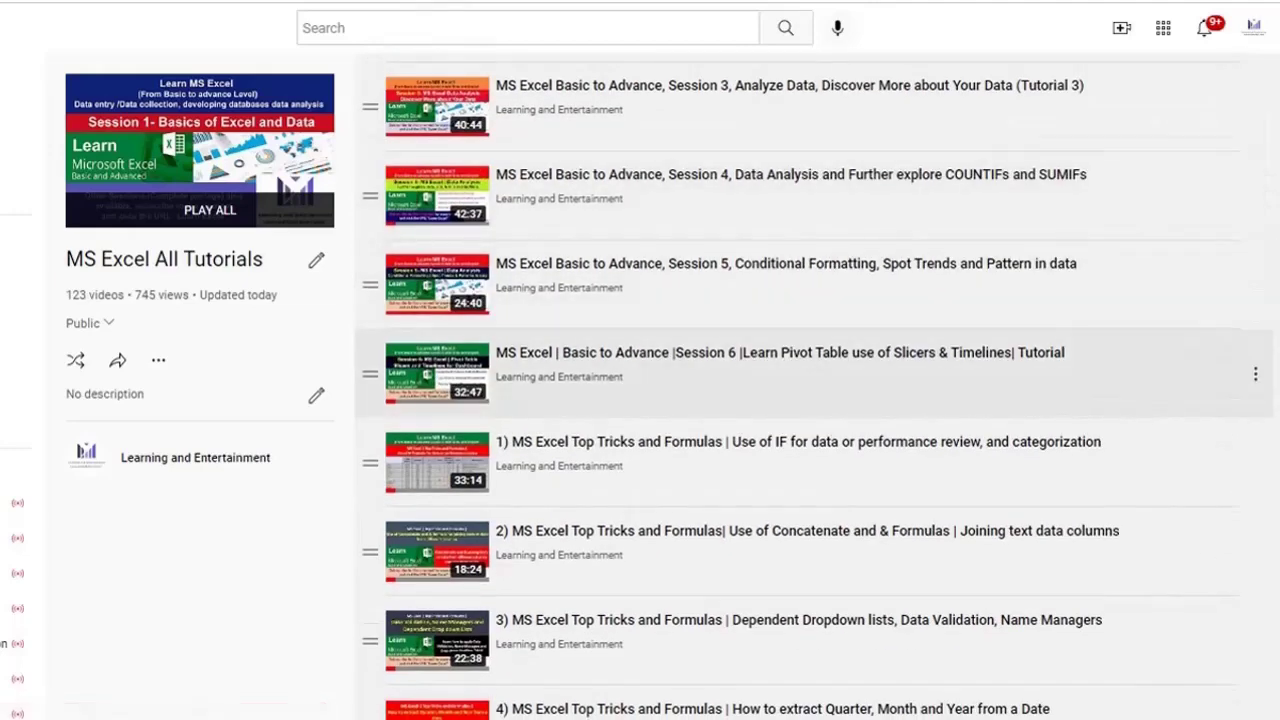
{"action": "scroll", "coordinate": [800, 365], "scroll_direction": "down", "scroll_amount": 1}
{"action": "scroll", "coordinate": [800, 350], "scroll_direction": "up", "scroll_amount": 1}
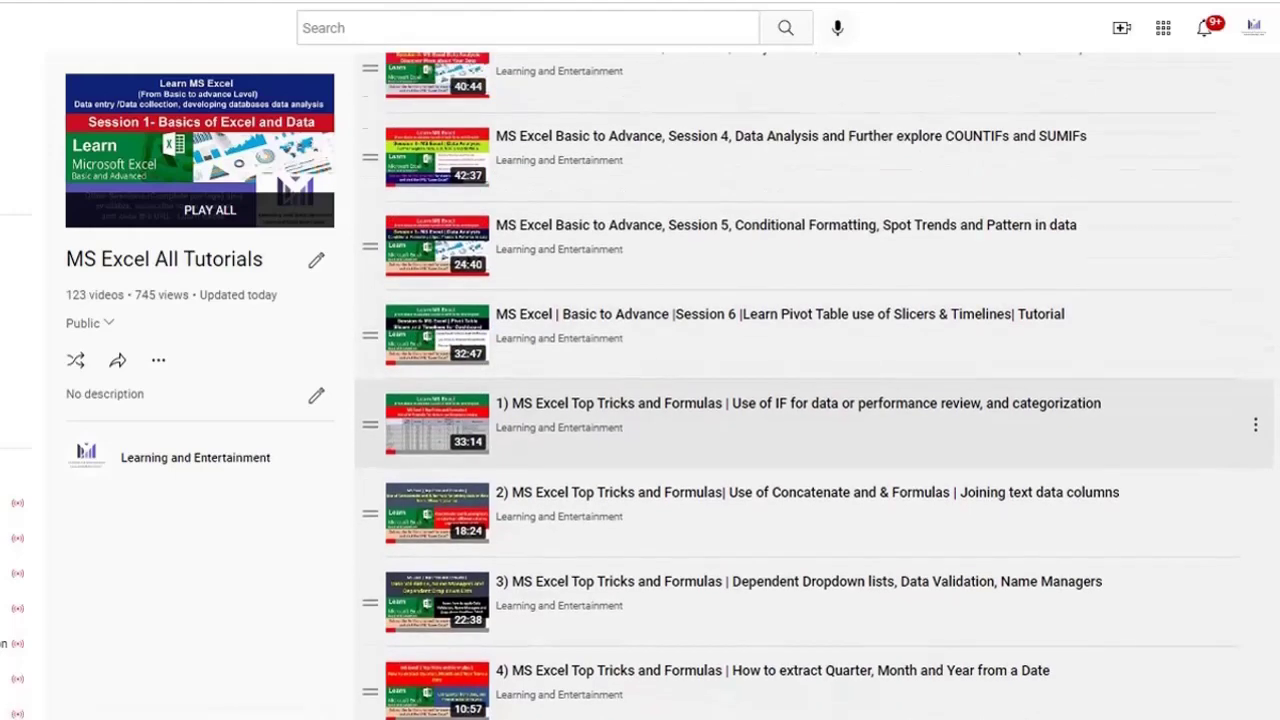
{"action": "scroll", "coordinate": [800, 350], "scroll_direction": "down", "scroll_amount": 1}
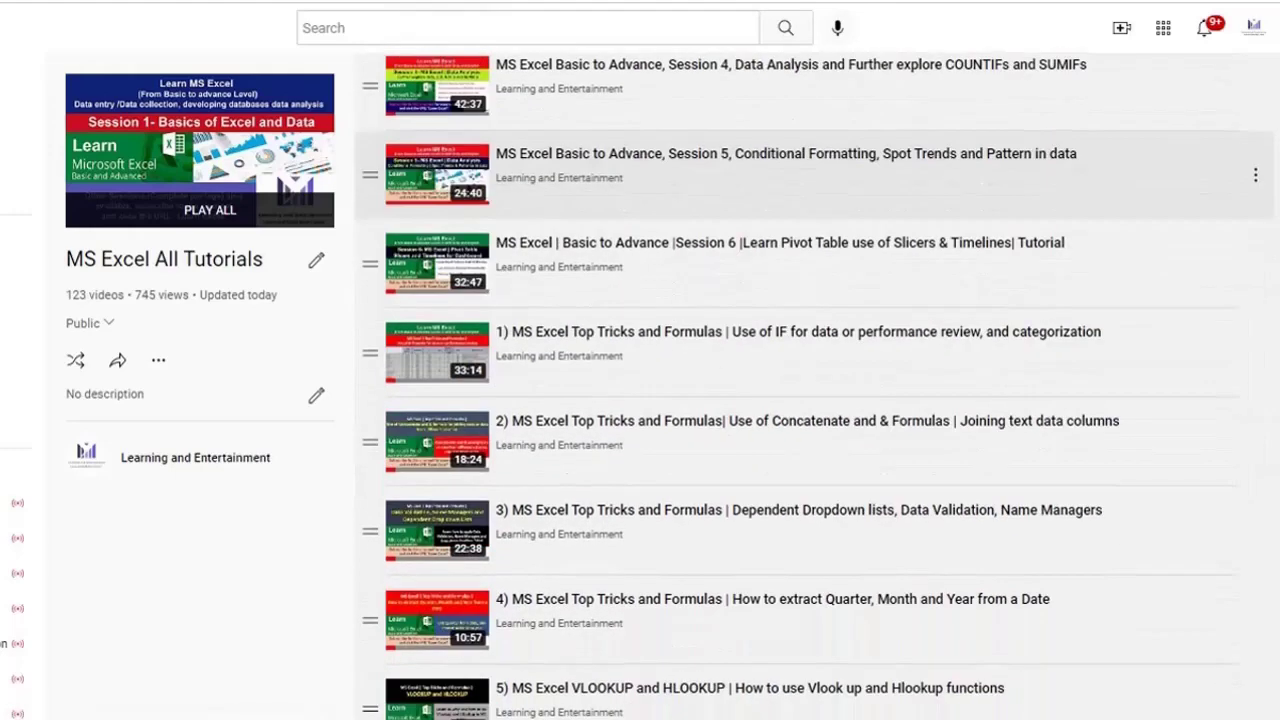
{"action": "scroll", "coordinate": [800, 350], "scroll_direction": "down", "scroll_amount": 1}
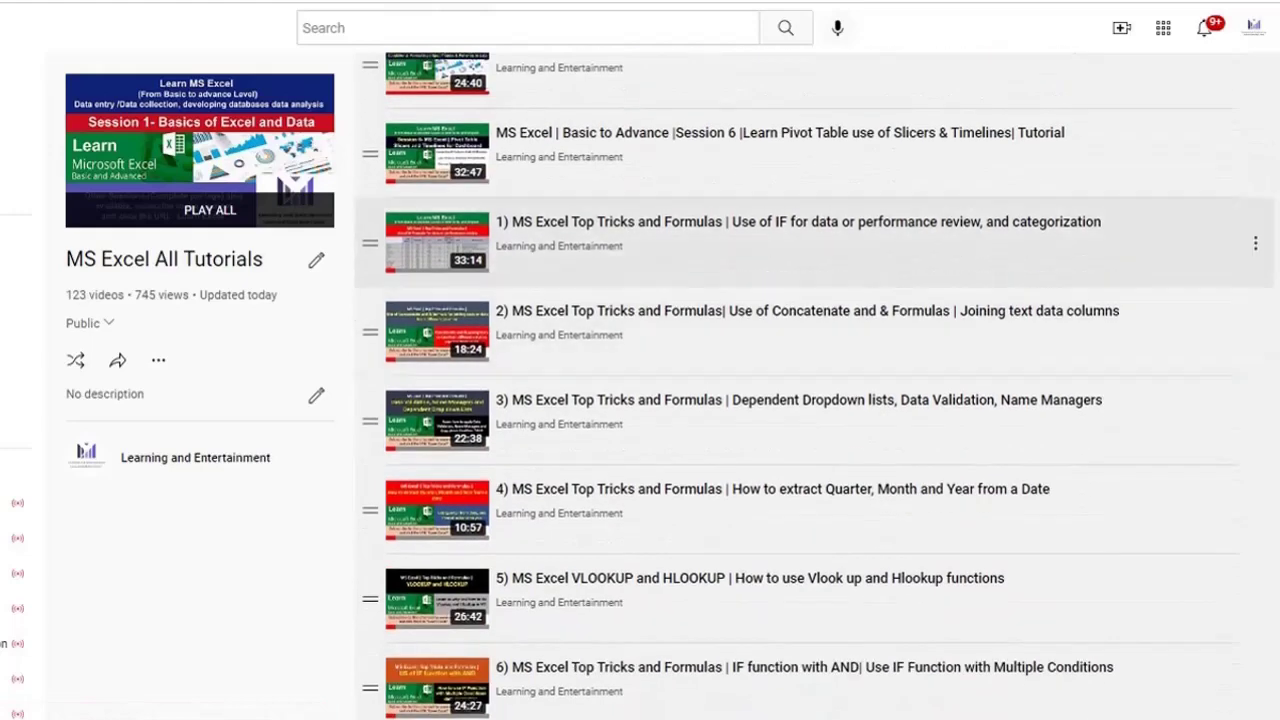
{"action": "scroll", "coordinate": [800, 330], "scroll_direction": "down", "scroll_amount": 1}
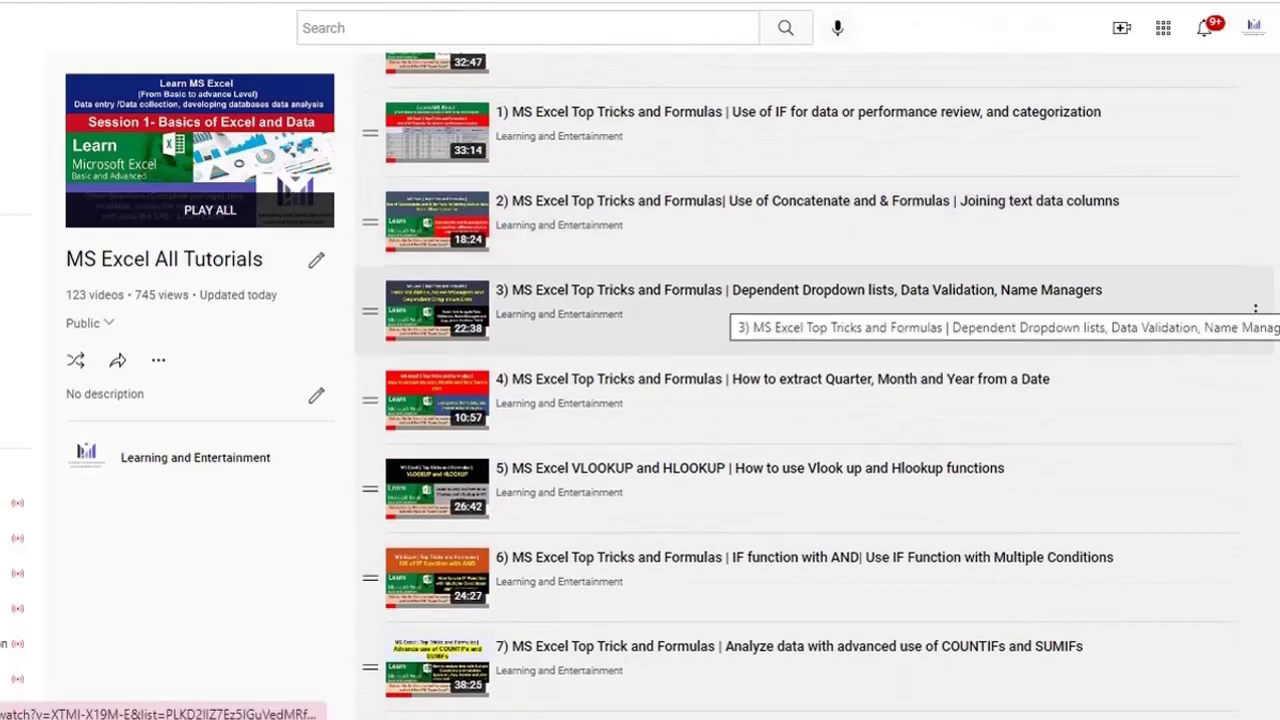
{"action": "scroll", "coordinate": [800, 345], "scroll_direction": "down", "scroll_amount": 1}
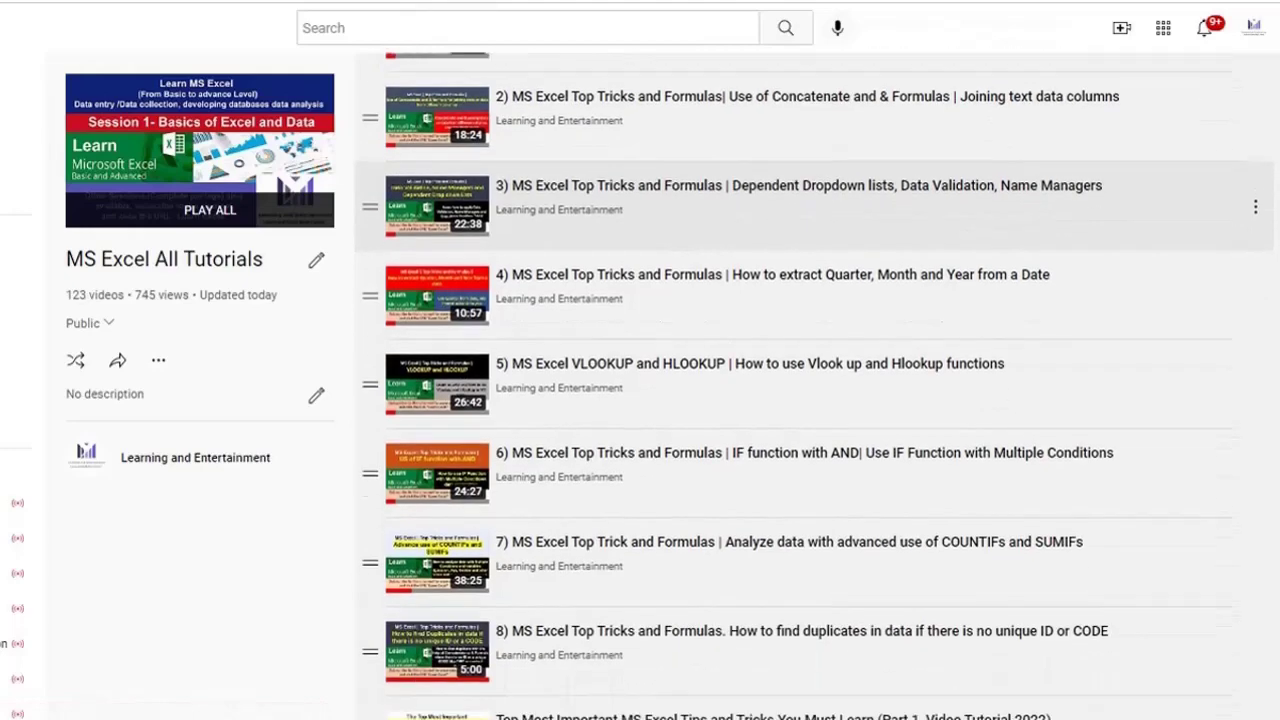
{"action": "scroll", "coordinate": [800, 378], "scroll_direction": "down", "scroll_amount": 2}
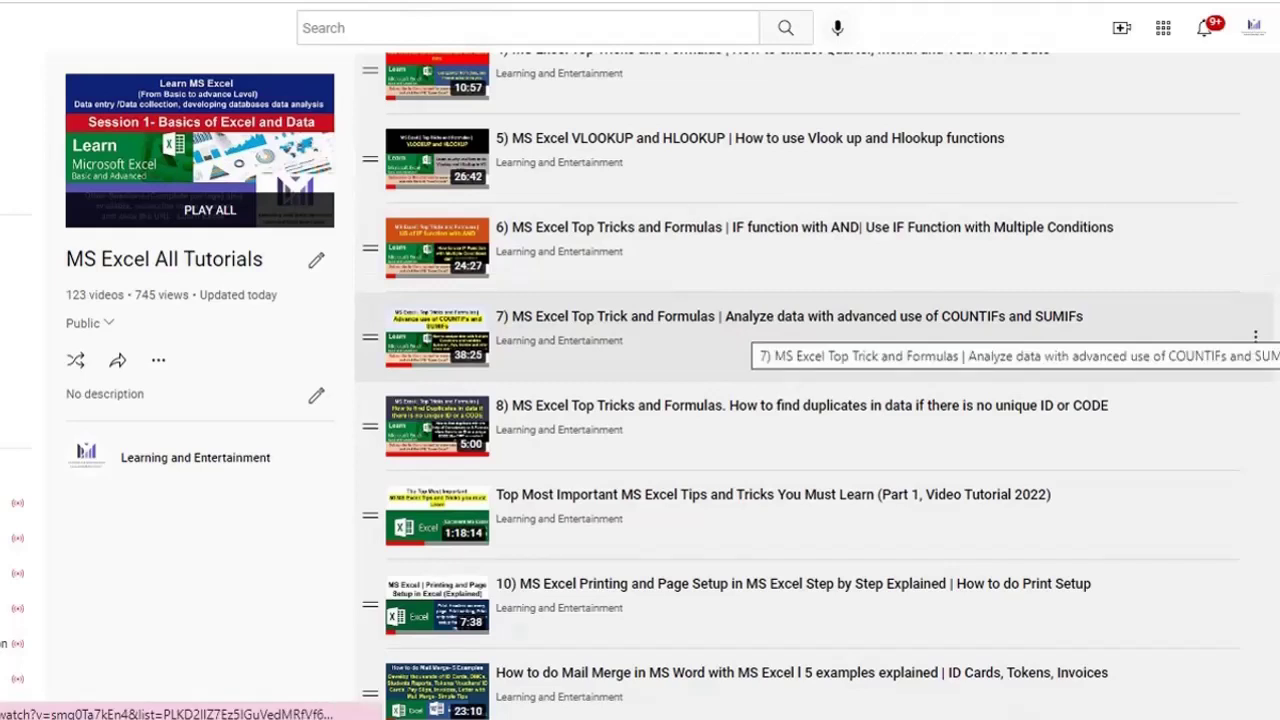
{"action": "scroll", "coordinate": [800, 345], "scroll_direction": "down", "scroll_amount": 1}
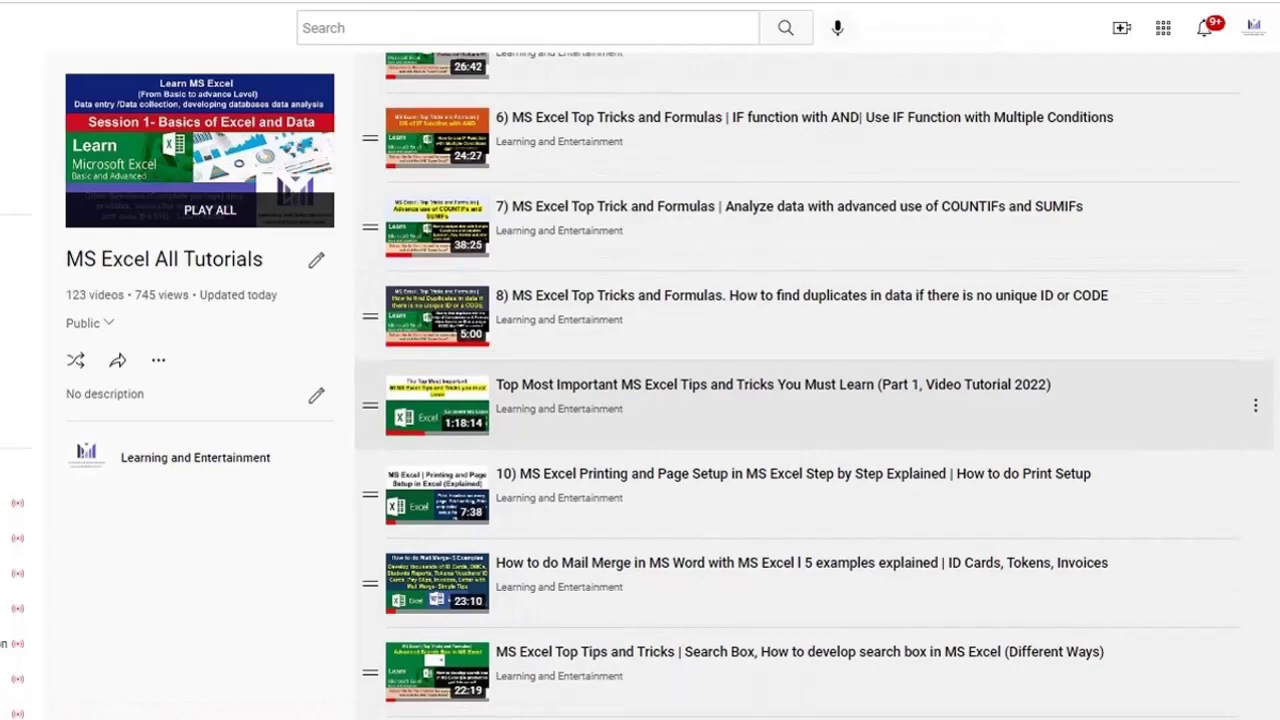
{"action": "scroll", "coordinate": [814, 390], "scroll_direction": "down", "scroll_amount": 4}
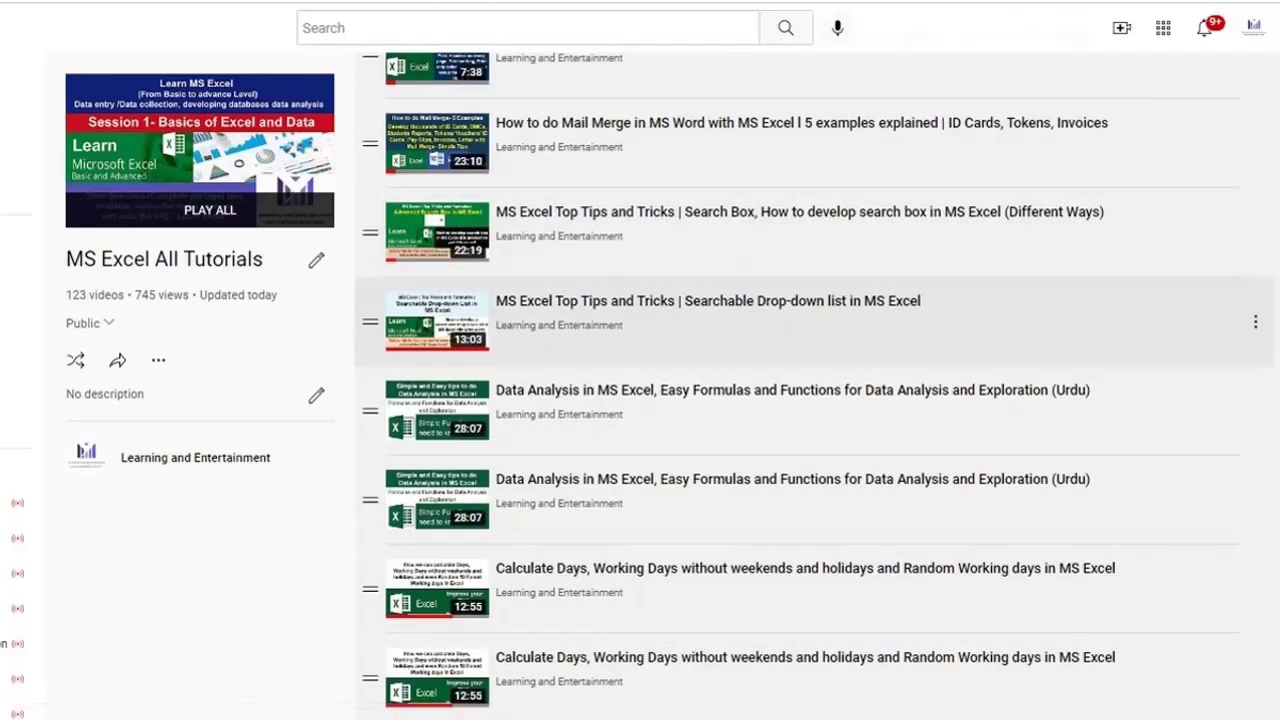
{"action": "scroll", "coordinate": [814, 321], "scroll_direction": "down", "scroll_amount": 10}
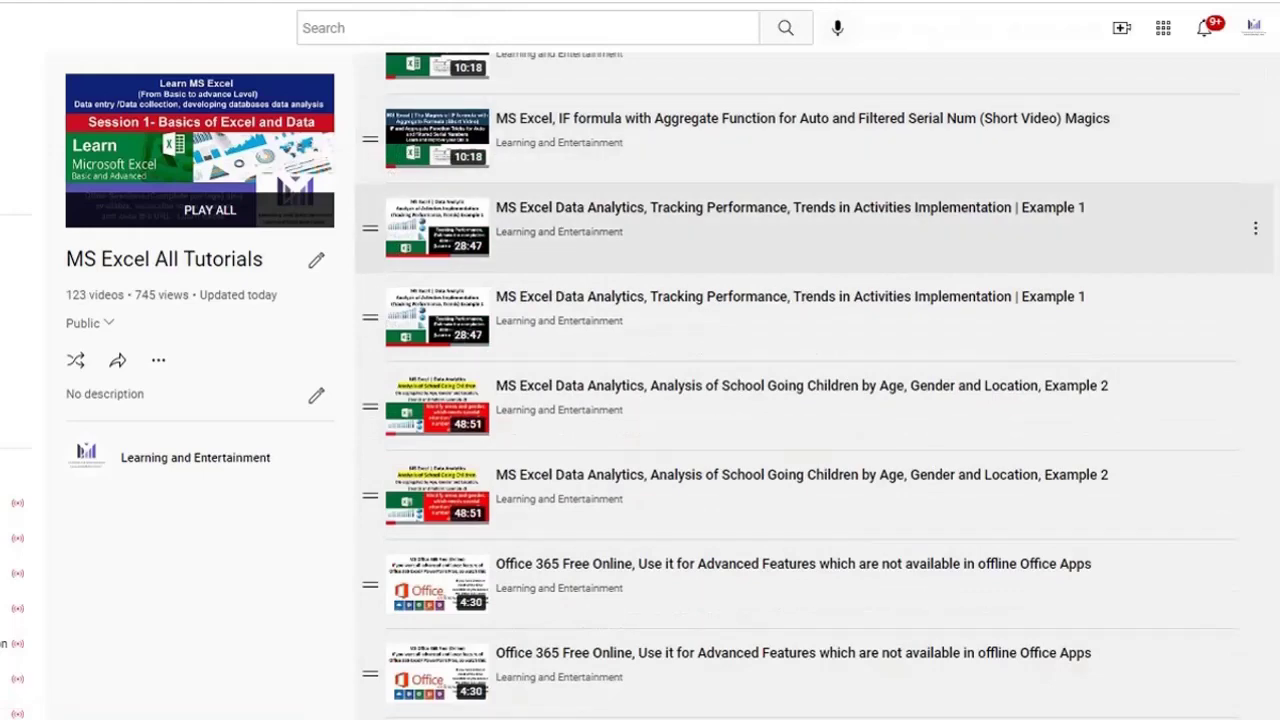
{"action": "scroll", "coordinate": [814, 252], "scroll_direction": "down", "scroll_amount": 2}
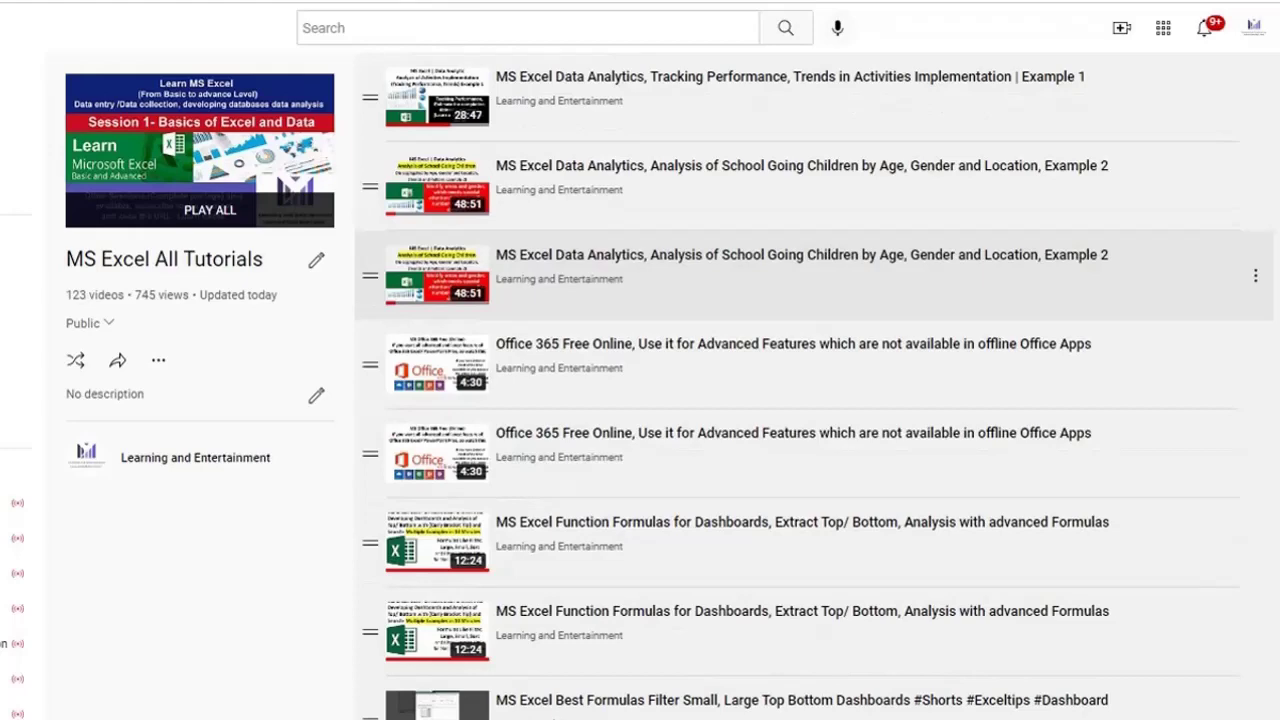
{"action": "scroll", "coordinate": [814, 255], "scroll_direction": "down", "scroll_amount": 1}
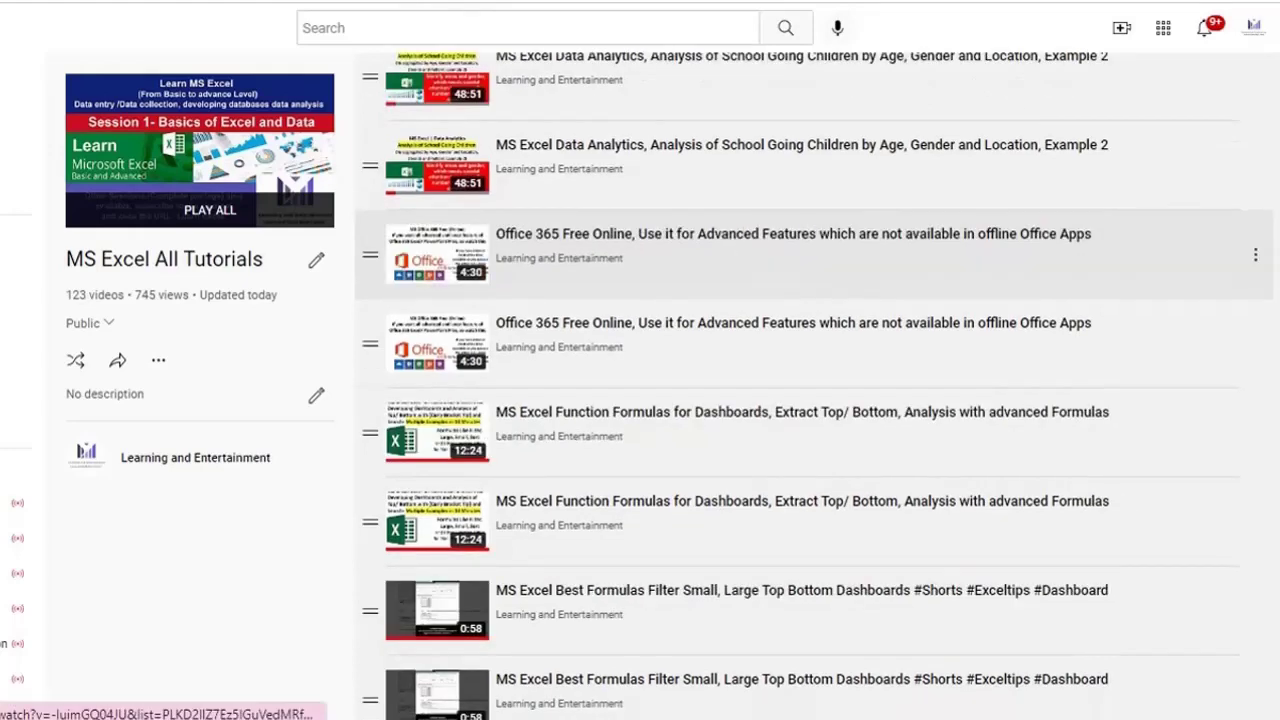
{"action": "scroll", "coordinate": [814, 255], "scroll_direction": "down", "scroll_amount": 8}
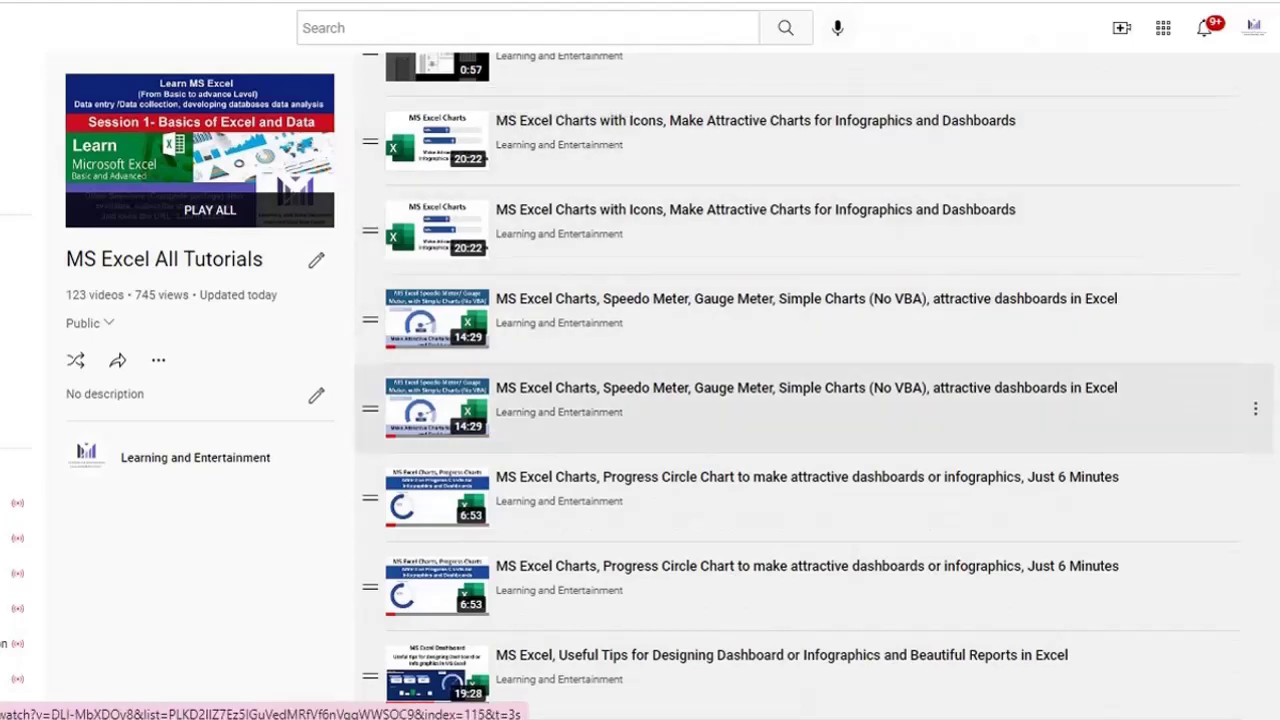
{"action": "scroll", "coordinate": [815, 380], "scroll_direction": "down", "scroll_amount": 4}
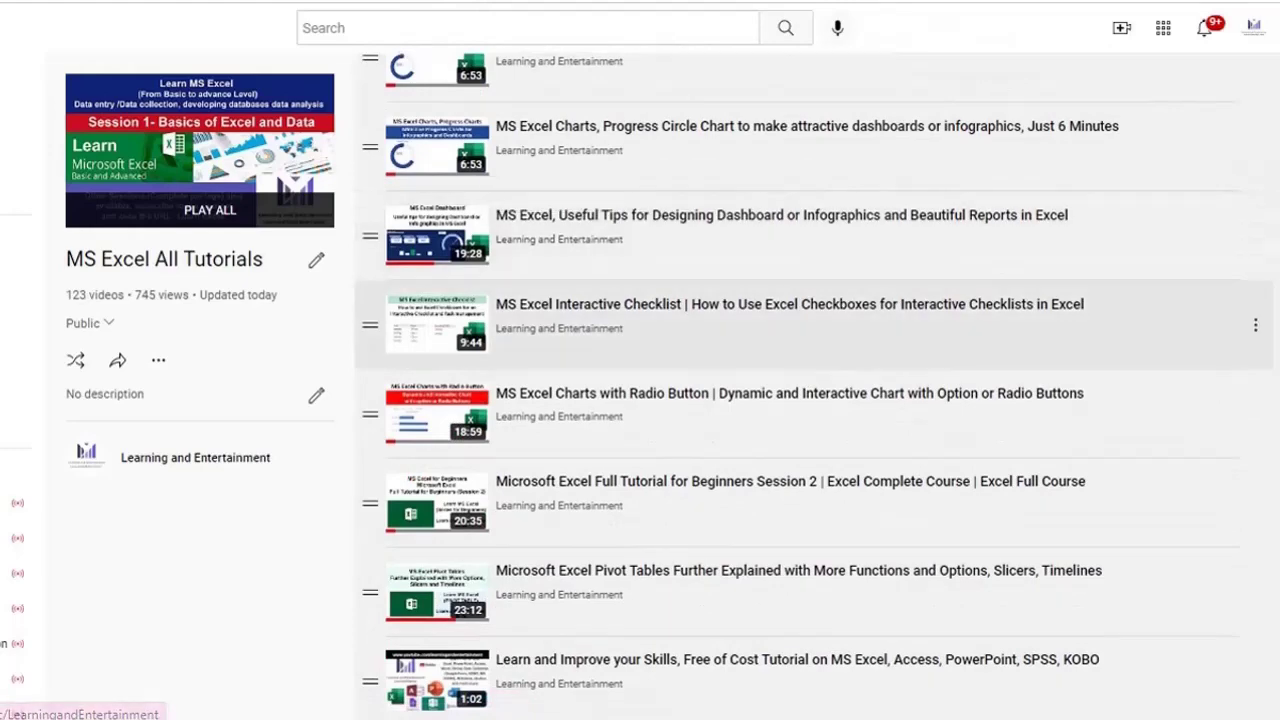
{"action": "scroll", "coordinate": [540, 350], "scroll_direction": "up", "scroll_amount": 2}
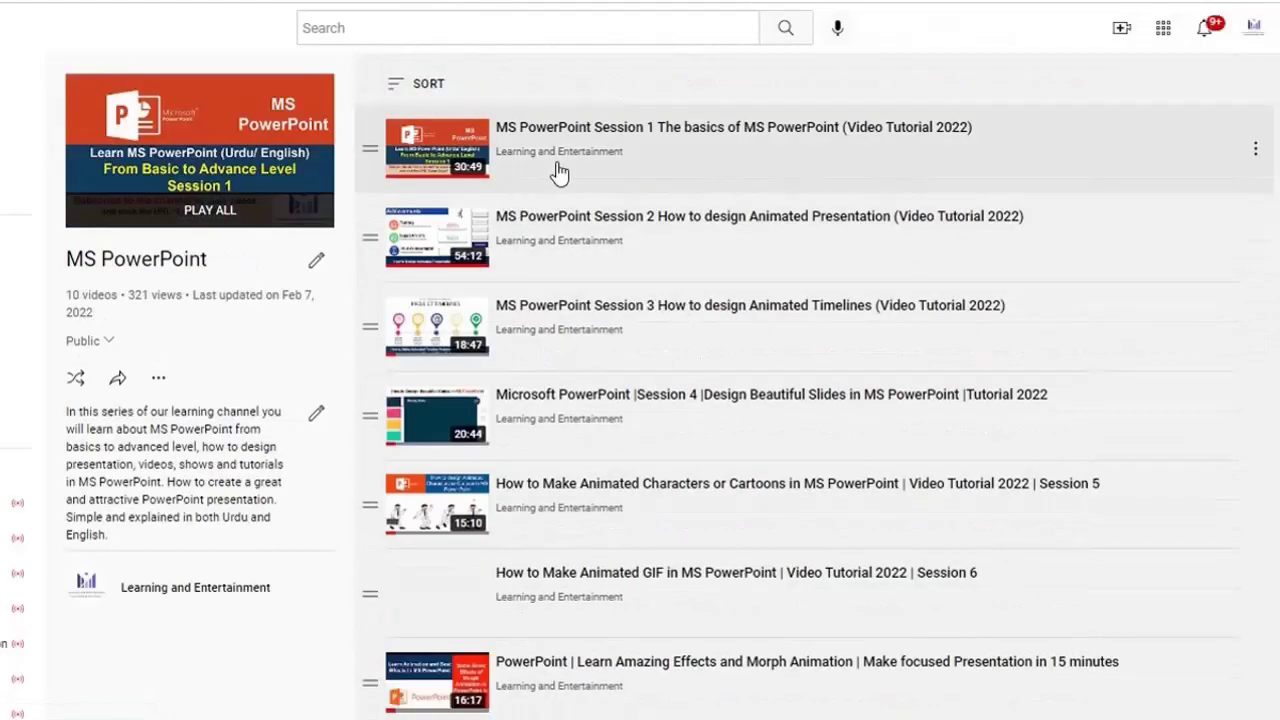
Look over the MS PowerPoint and MS Access playlists and the channel's home page sections
{"action": "scroll", "coordinate": [651, 345], "scroll_direction": "down", "scroll_amount": 1}
{"action": "scroll", "coordinate": [619, 456], "scroll_direction": "down", "scroll_amount": 2}
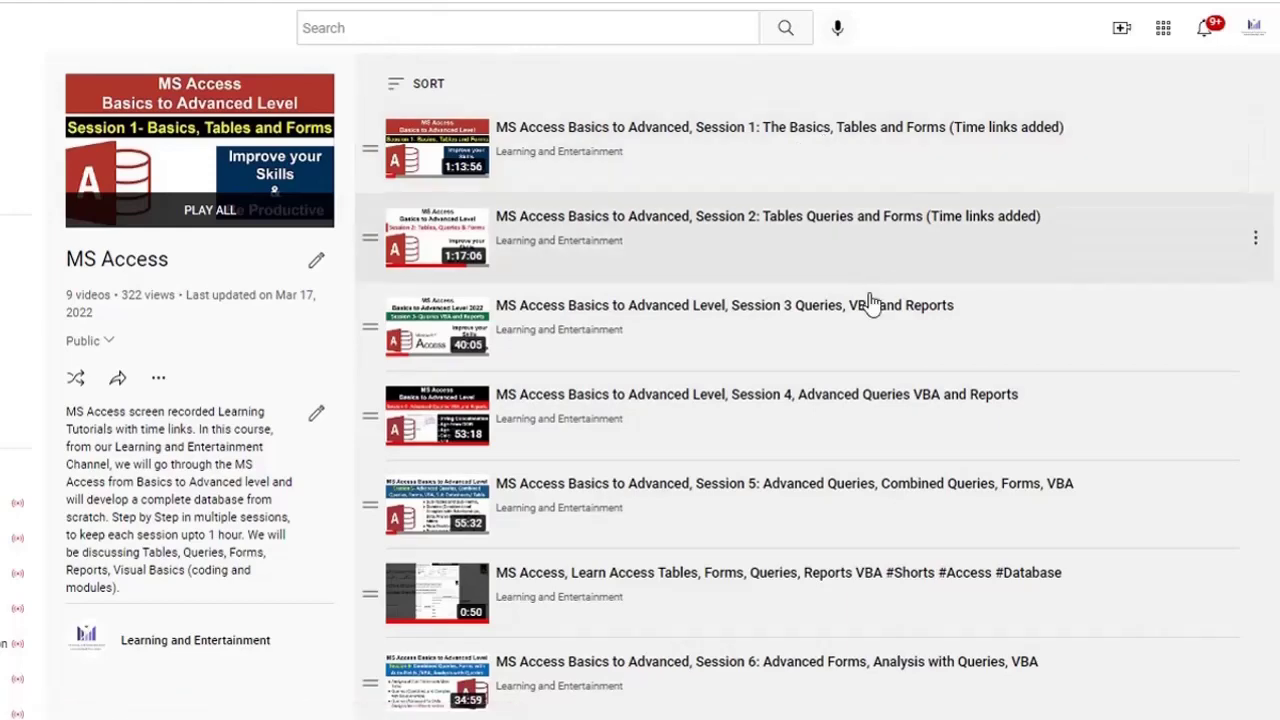
{"action": "scroll", "coordinate": [865, 347], "scroll_direction": "down", "scroll_amount": 2}
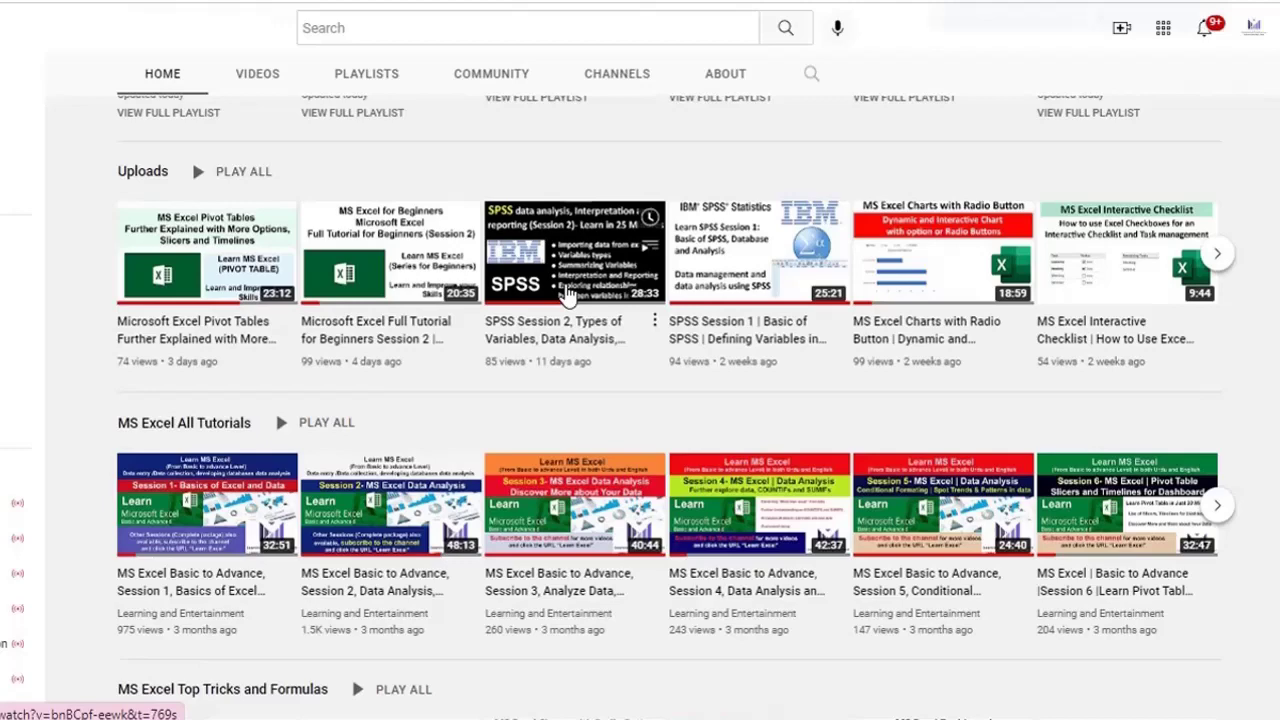
{"action": "scroll", "coordinate": [565, 293], "scroll_direction": "down", "scroll_amount": 10}
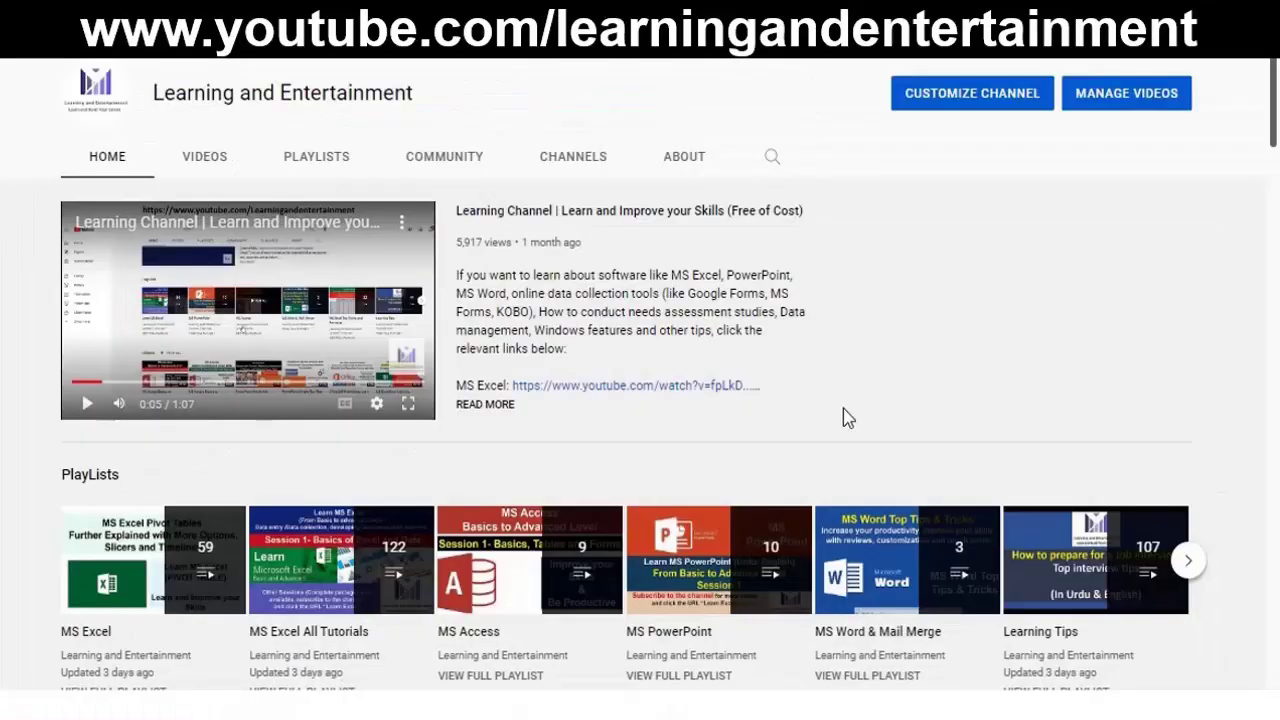
{"action": "scroll", "coordinate": [843, 408], "scroll_direction": "down", "scroll_amount": 1}
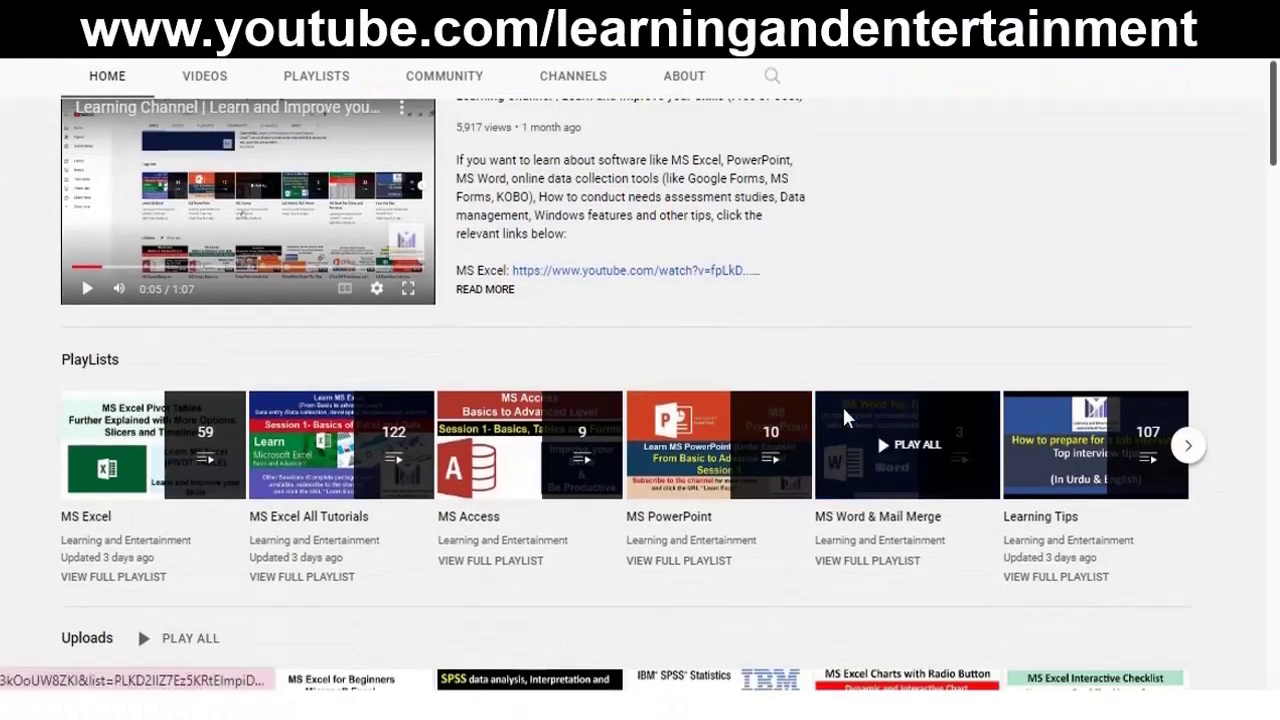